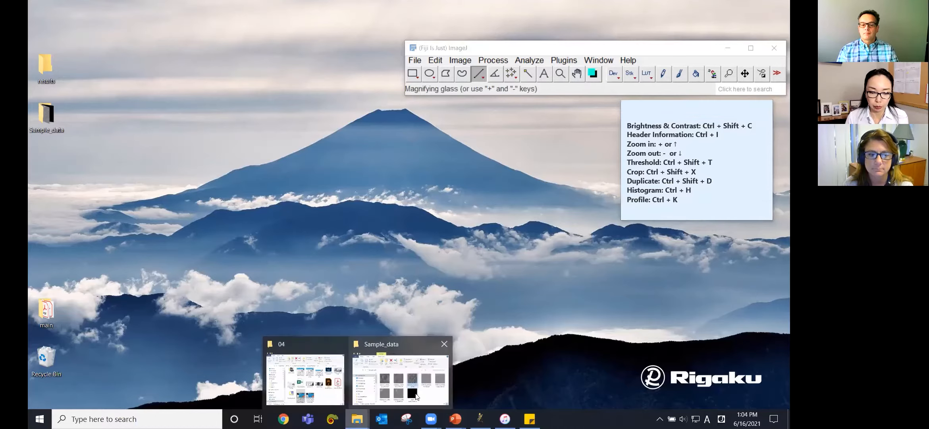
Step: Open shark_tooth_90um.tif from the Sample_data folder in ImageJ
click(431, 387)
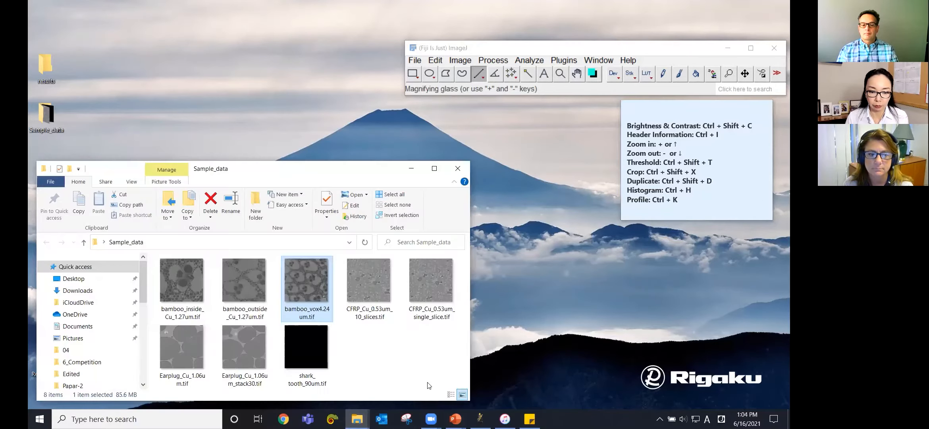
click(244, 347)
click(305, 349)
drag(312, 355, 502, 88)
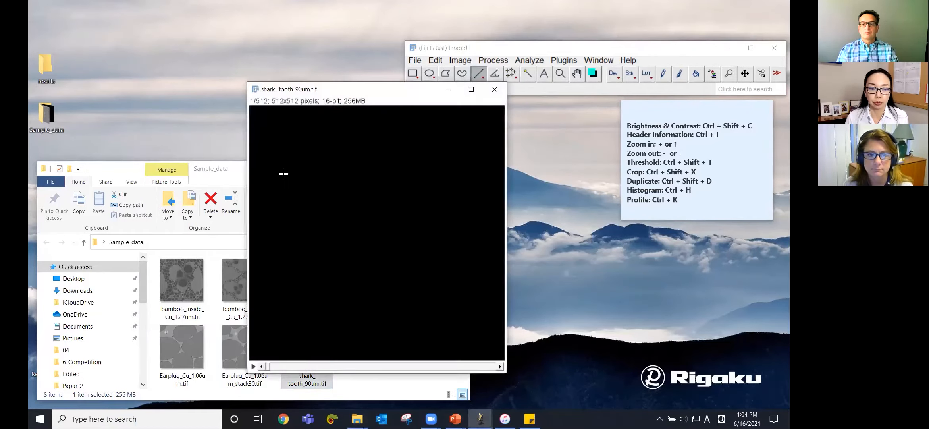
click(113, 170)
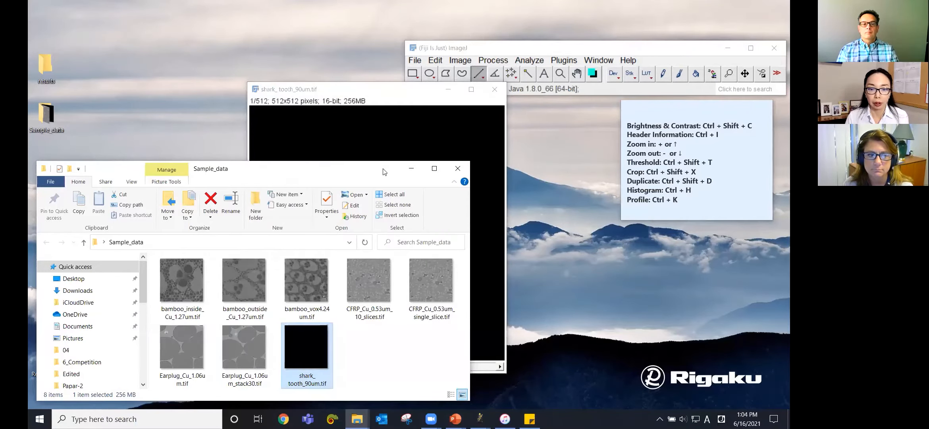
click(410, 168)
click(412, 63)
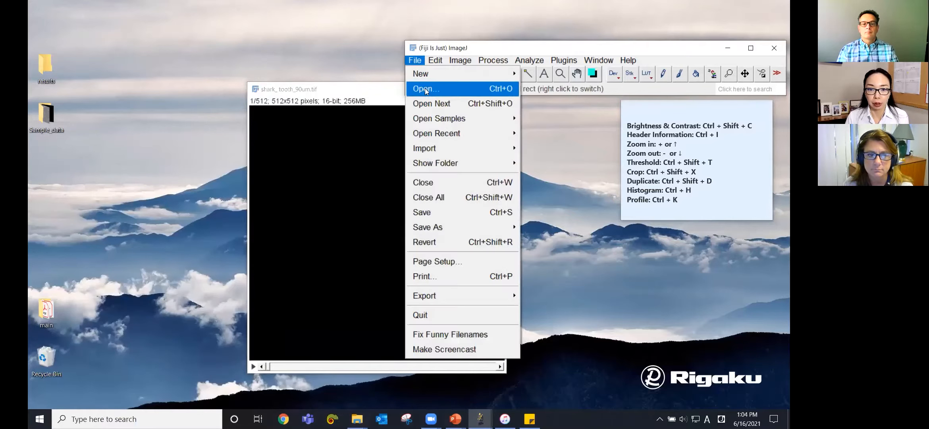
click(370, 92)
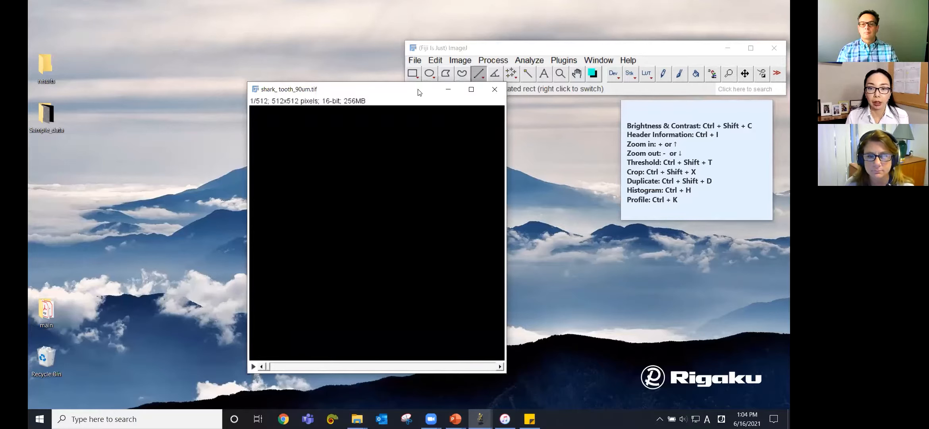
Step: Browse the stack to a middle slice around 255
drag(419, 93, 425, 100)
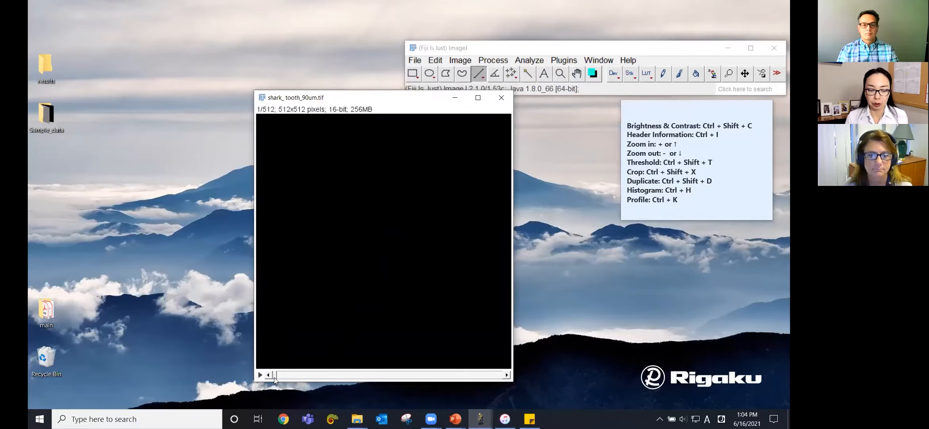
drag(274, 377, 388, 381)
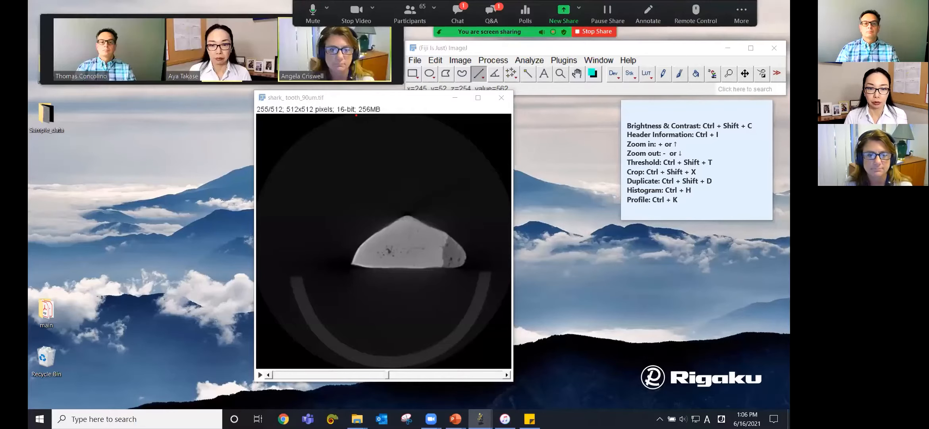
drag(357, 102, 384, 102)
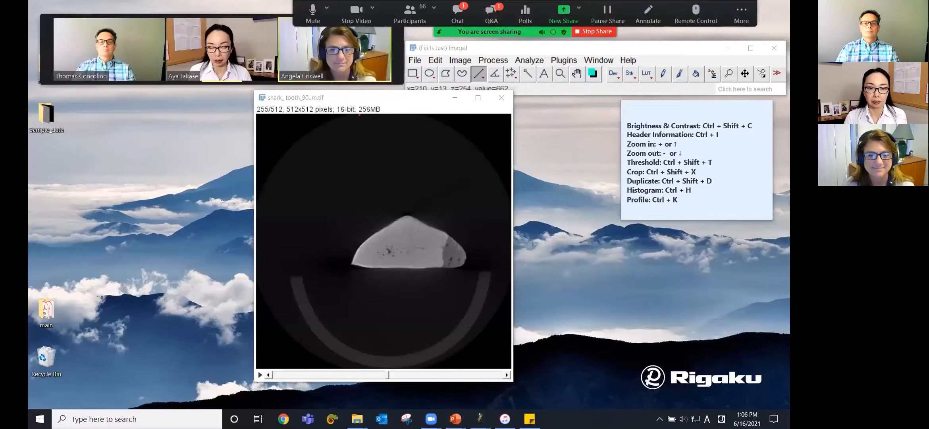
drag(357, 114, 382, 114)
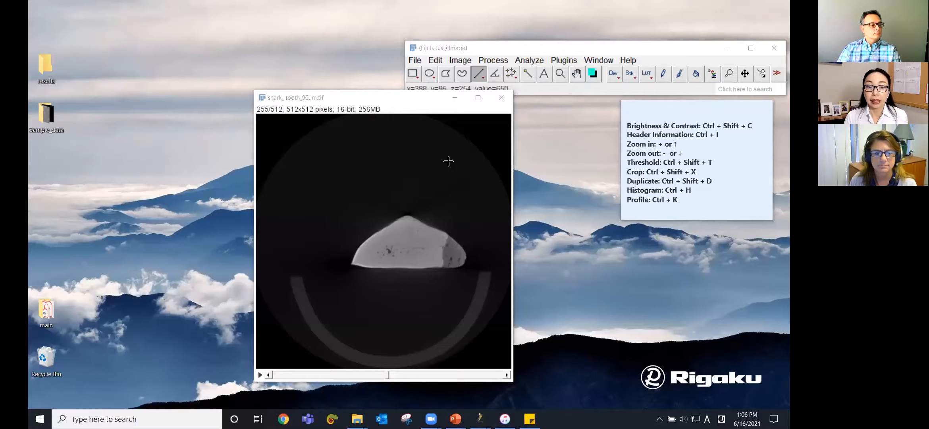
Step: Inspect the Memory & Threads settings and close the dialog without changes
click(437, 56)
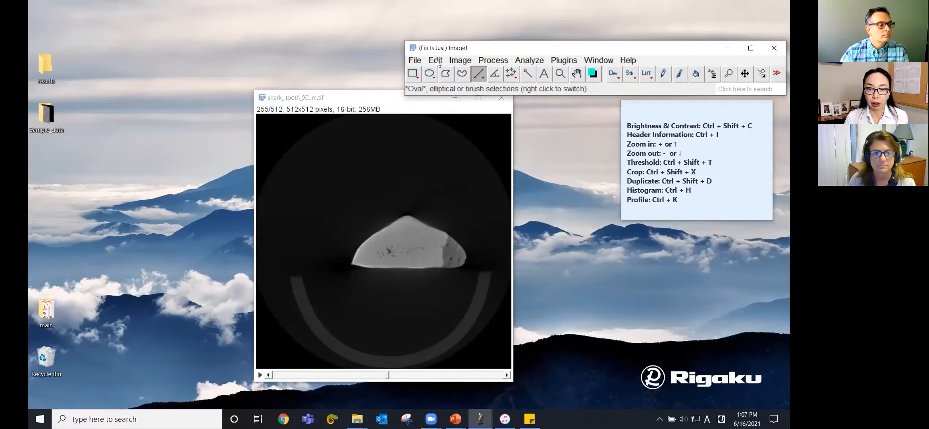
click(437, 61)
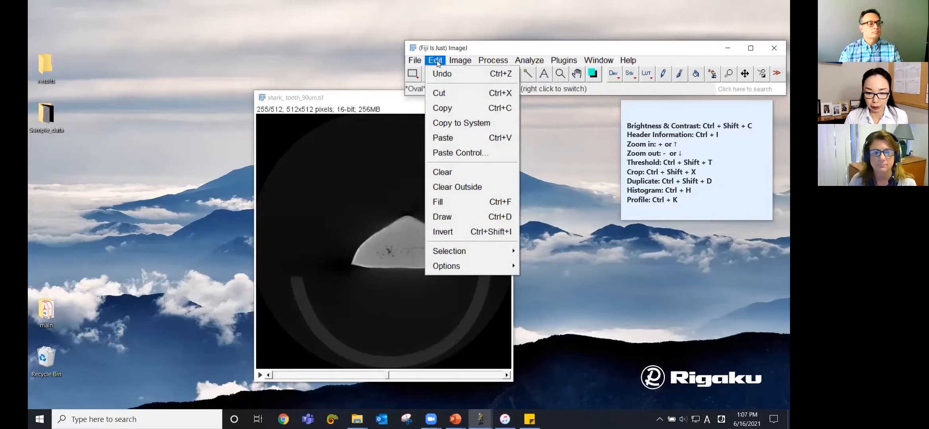
mouse_move(463, 266)
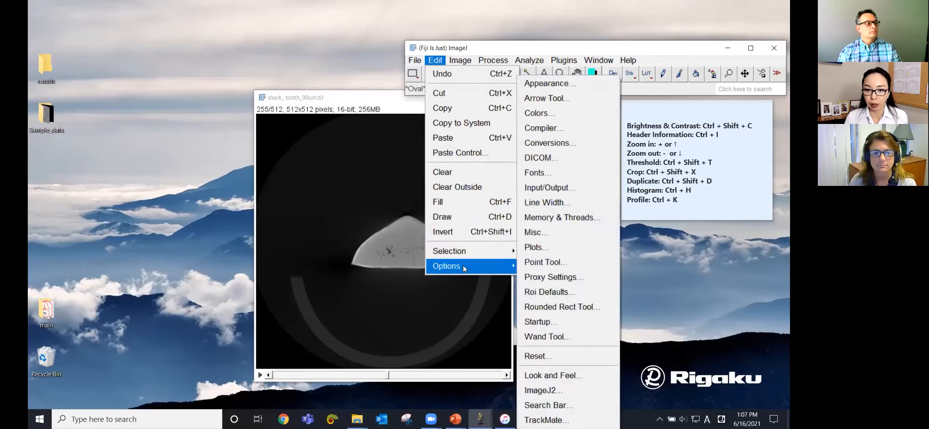
click(583, 218)
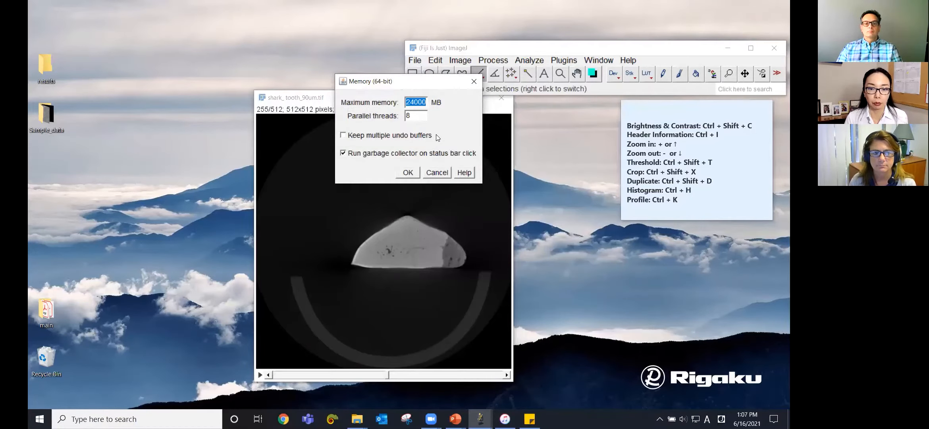
click(417, 103)
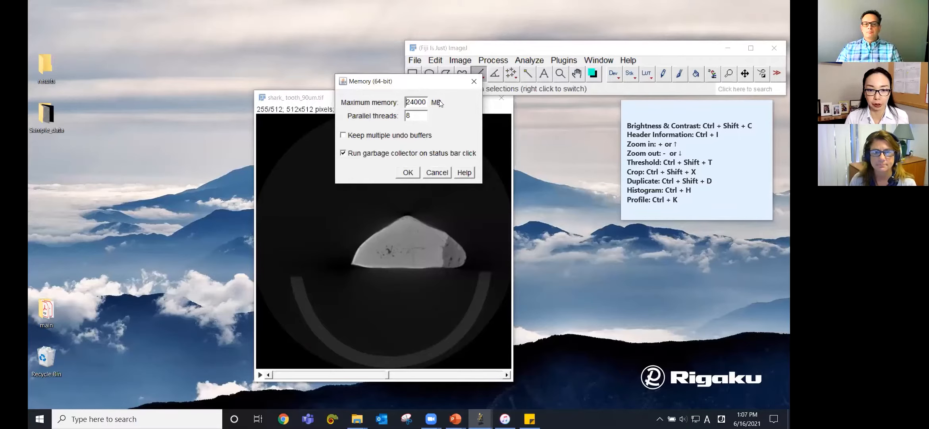
click(443, 174)
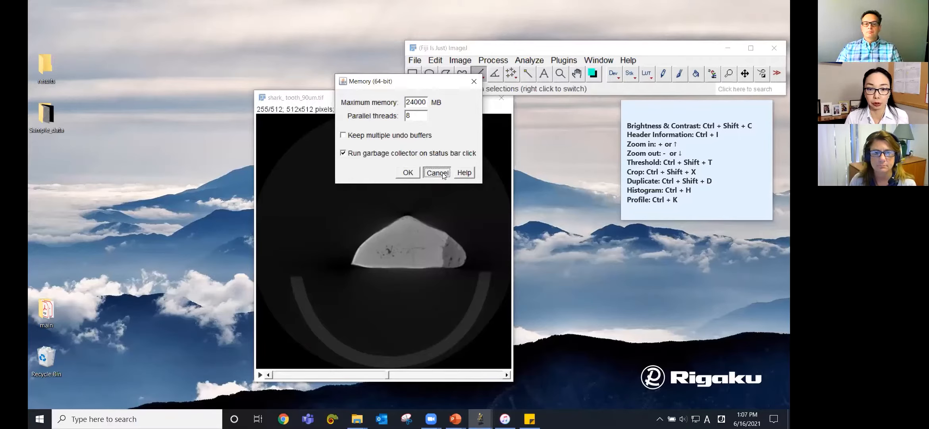
click(443, 174)
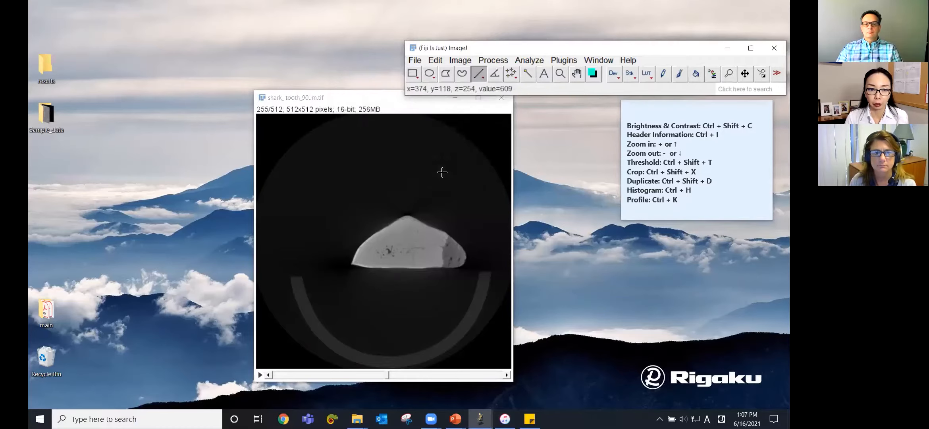
Step: Open Brightness/Contrast, raise the display maximum, then apply Auto contrast
drag(372, 102, 385, 104)
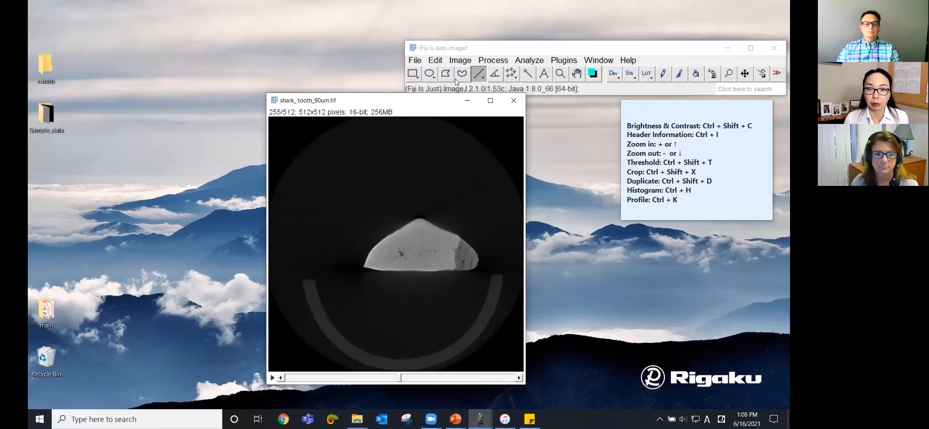
click(457, 61)
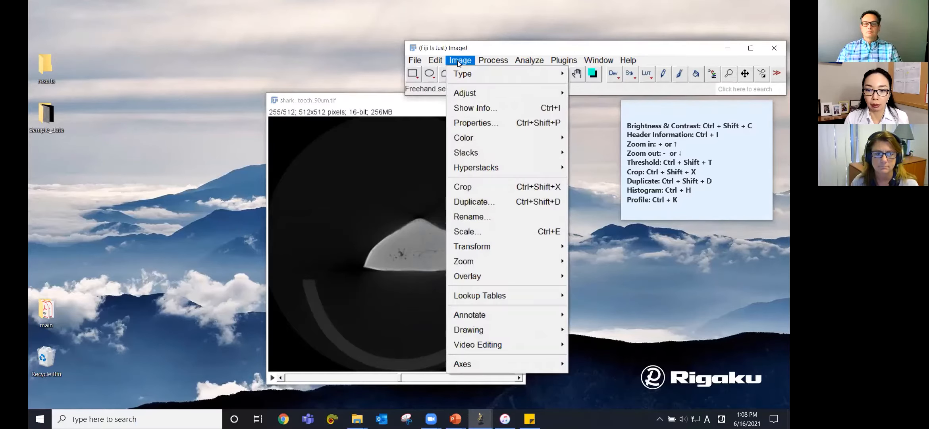
mouse_move(466, 96)
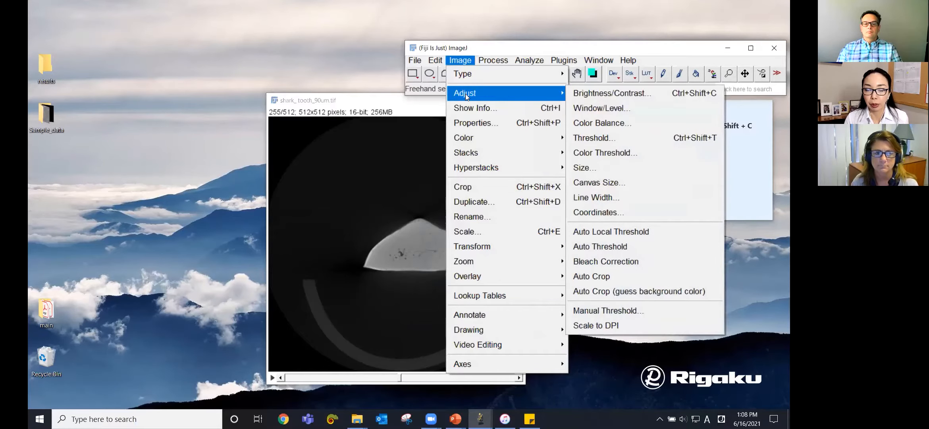
click(599, 95)
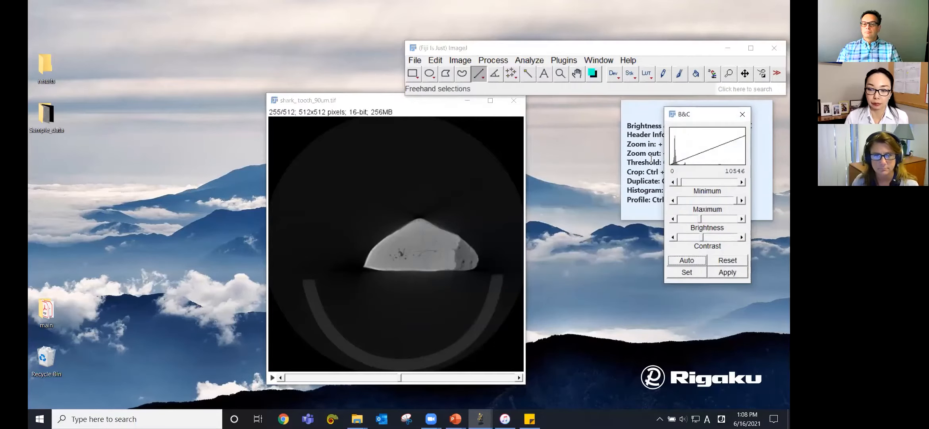
mouse_move(701, 219)
mouse_down()
mouse_move(734, 221)
mouse_move(698, 217)
mouse_move(718, 214)
mouse_up()
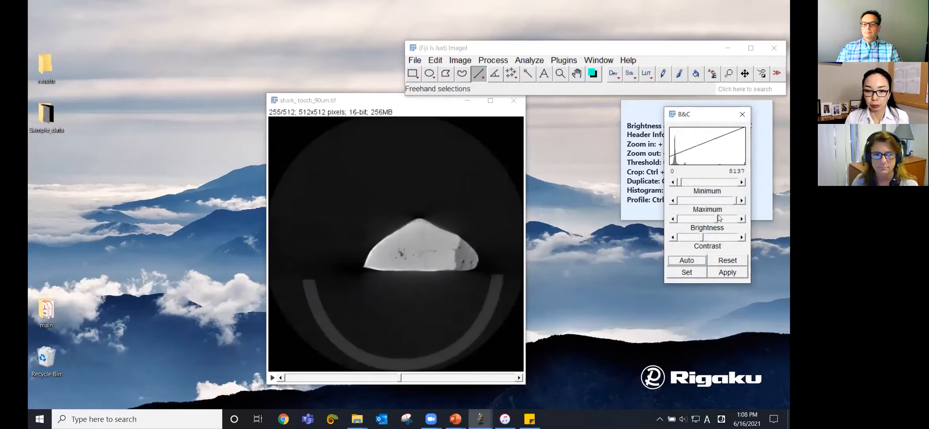
click(697, 260)
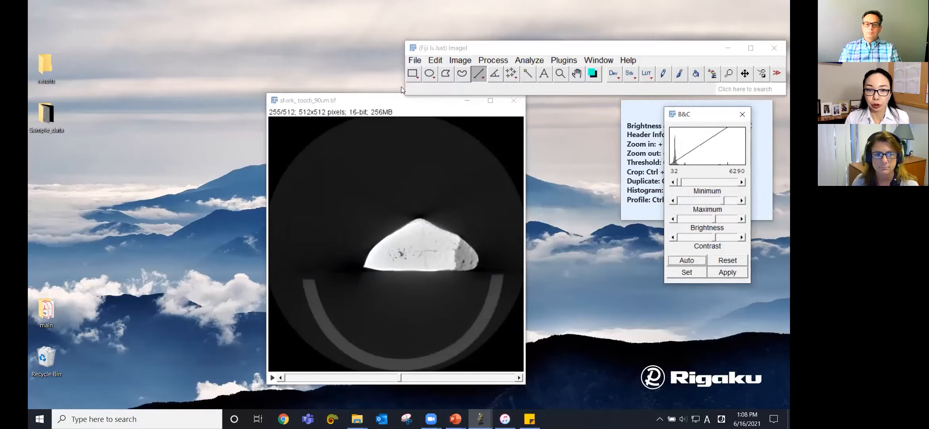
Step: Draw a small rectangle on the tooth's edge and auto-adjust contrast from that region
click(413, 74)
drag(459, 250, 475, 263)
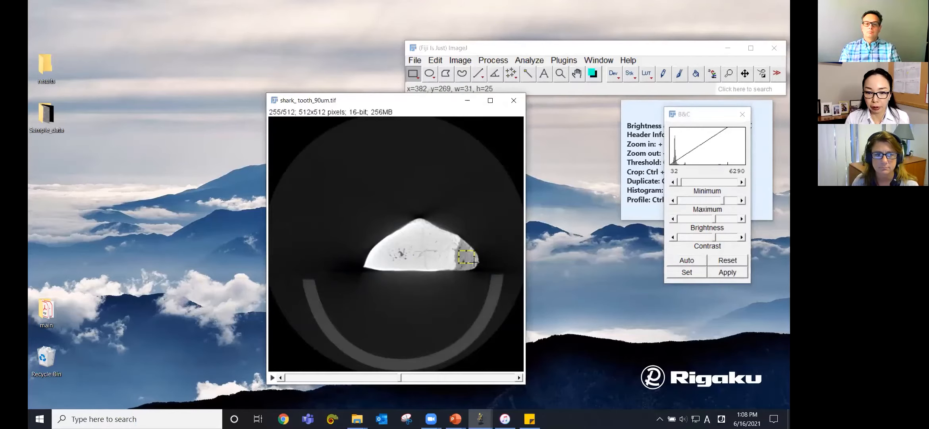
click(683, 262)
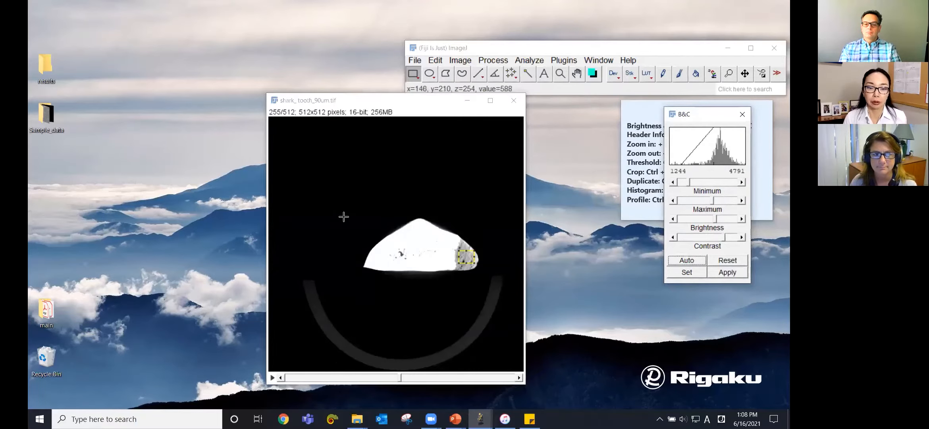
Step: Draw a rectangle around the whole tooth, auto-adjust contrast from it, then deselect
drag(340, 211, 485, 273)
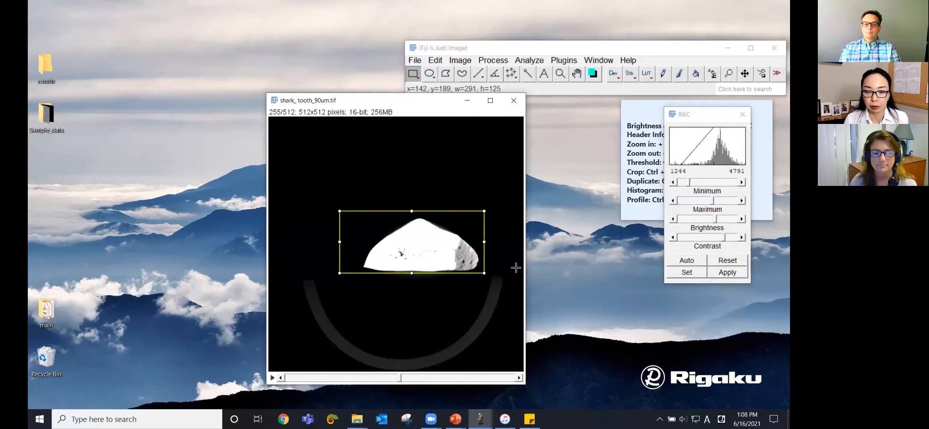
click(698, 261)
click(422, 183)
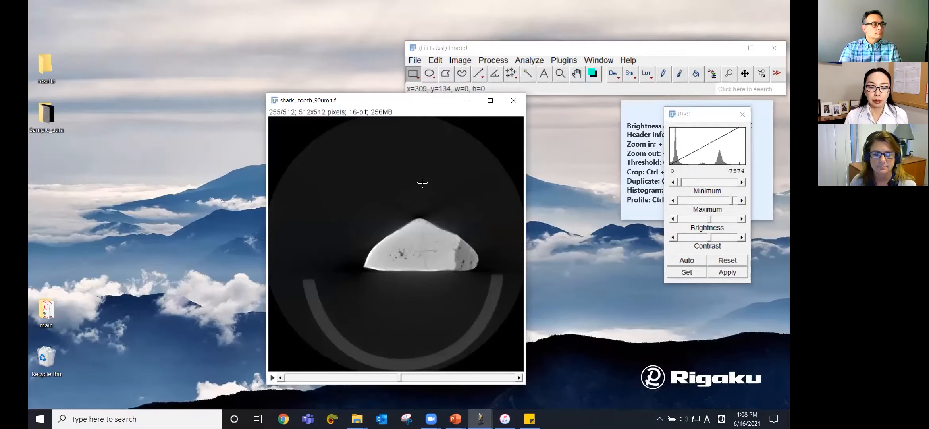
Step: Duplicate the stack keeping only slices 80-460
mouse_move(401, 377)
mouse_down()
mouse_move(288, 379)
mouse_move(518, 380)
mouse_move(399, 373)
mouse_up()
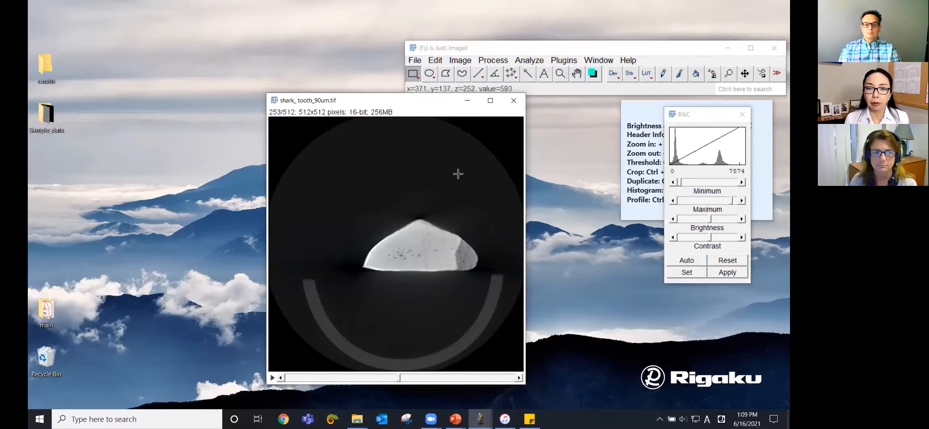
click(462, 50)
click(463, 62)
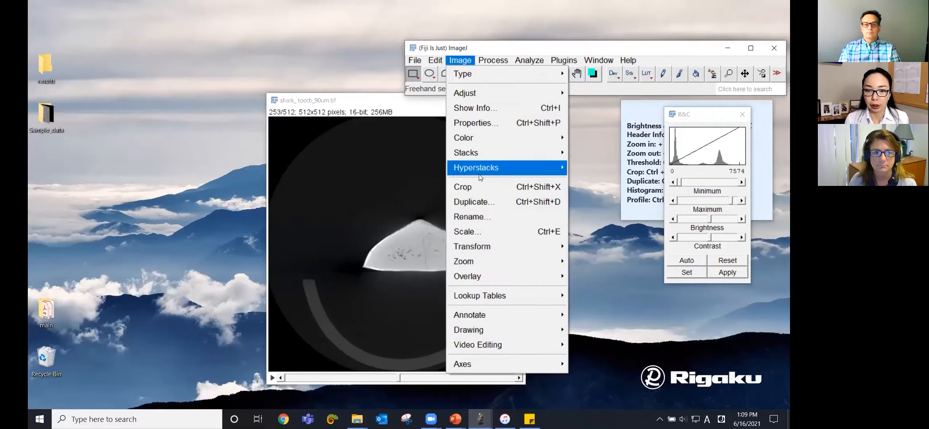
click(480, 201)
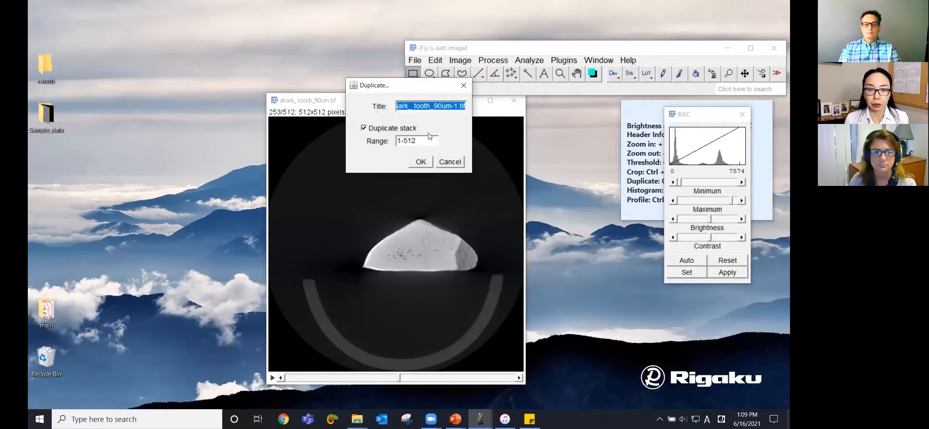
key(Tab)
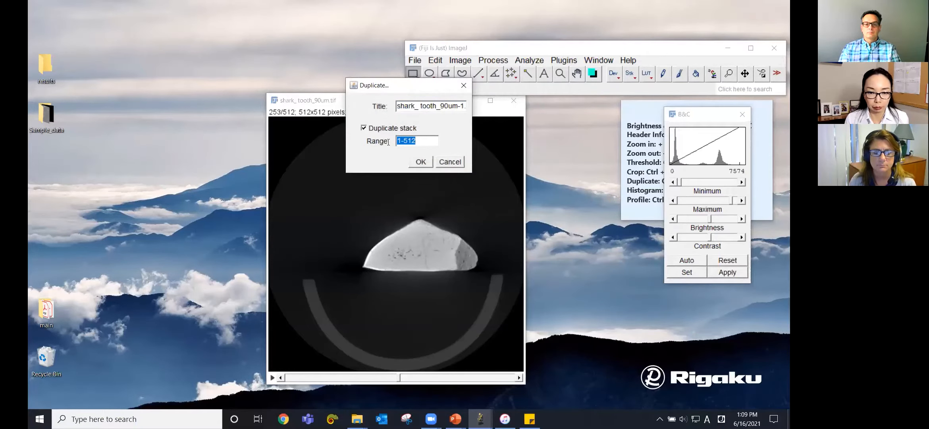
text(80-460)
click(421, 162)
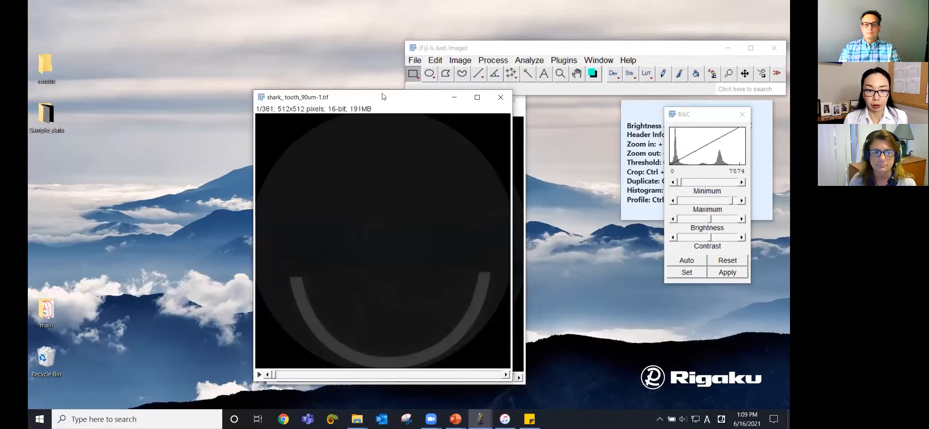
Step: Arrange the original and duplicated stacks side by side
drag(373, 102, 501, 108)
click(347, 104)
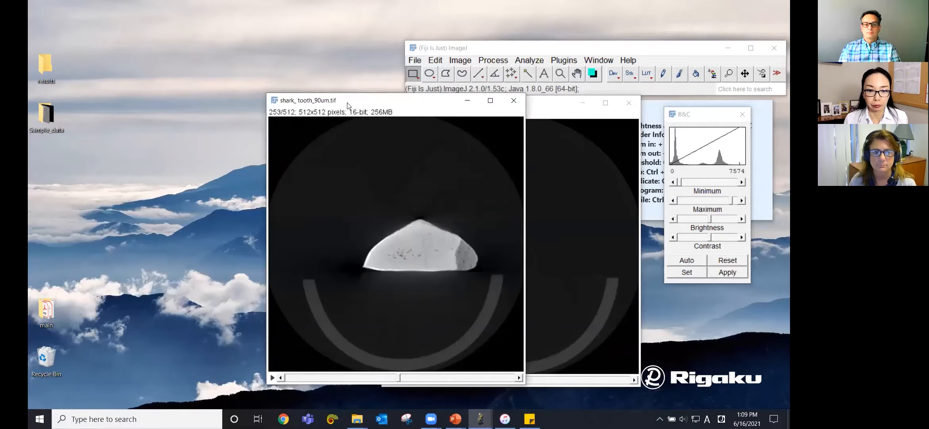
drag(347, 105, 187, 107)
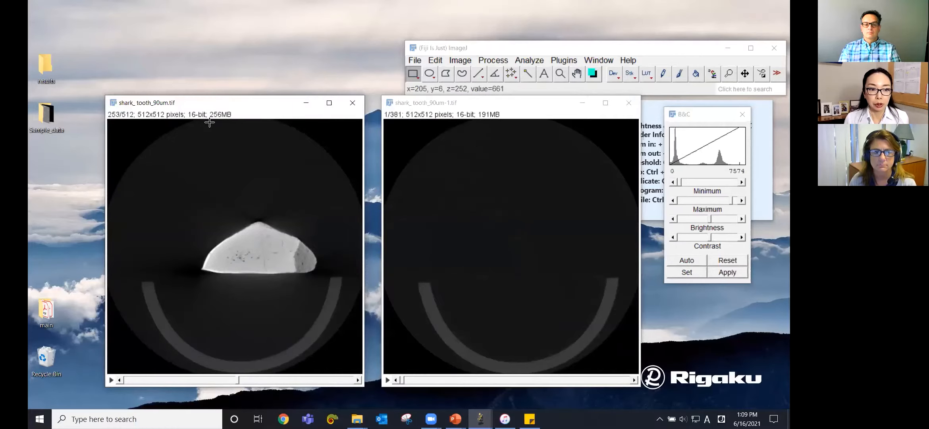
Step: Browse the duplicated stack to about slice 174 and close the original stack
click(401, 381)
drag(402, 380, 507, 379)
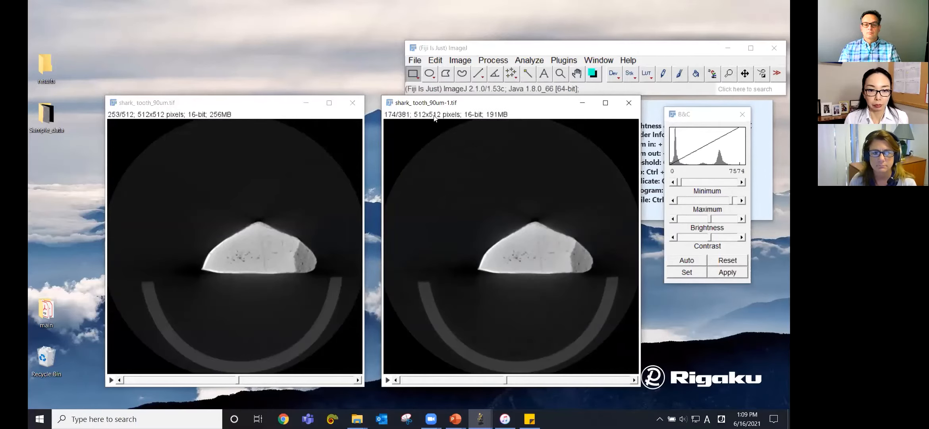
click(353, 101)
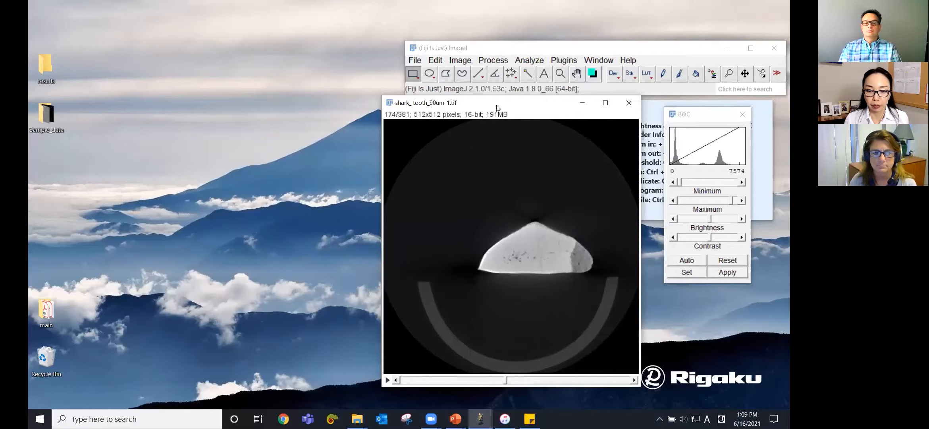
Step: Draw a rectangle around the tooth, check it across slices, and crop the stack to it
drag(498, 107, 367, 110)
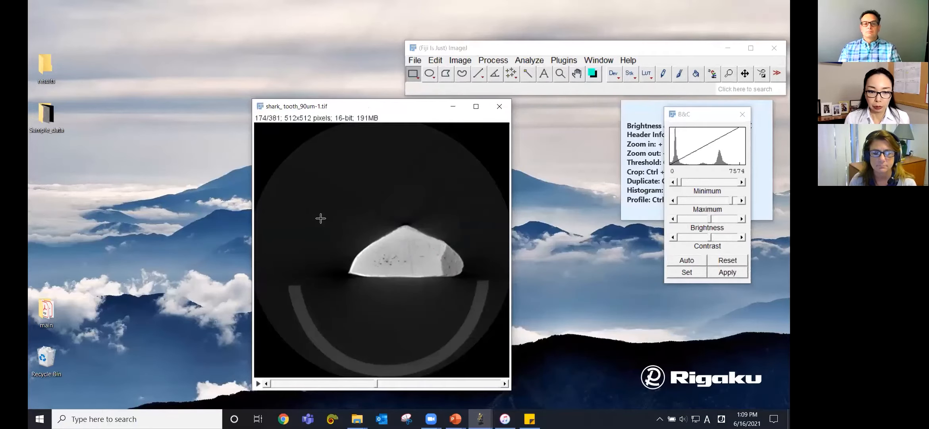
drag(297, 206, 482, 279)
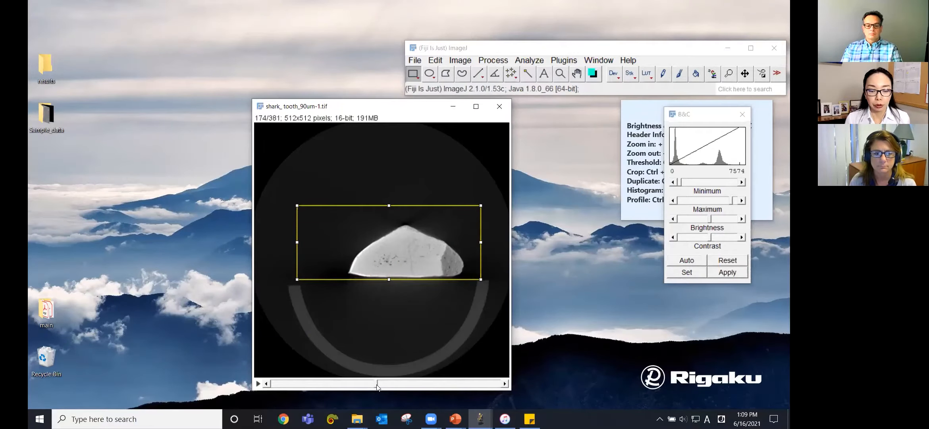
drag(376, 387, 480, 385)
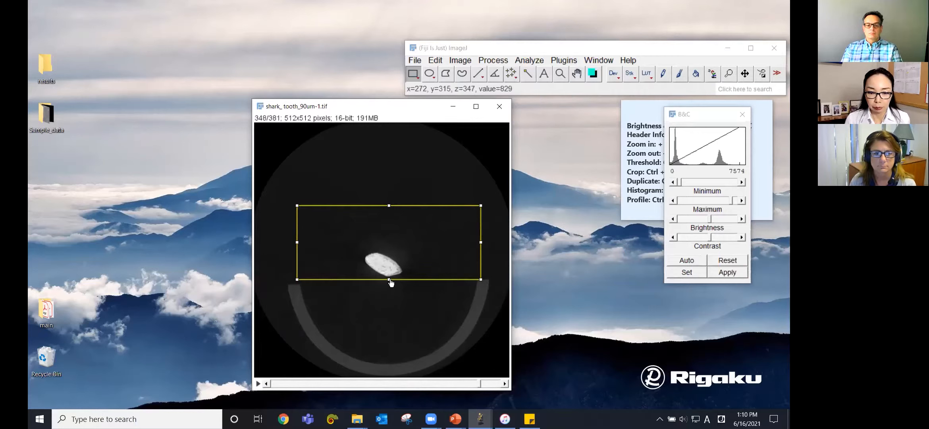
drag(389, 280, 390, 284)
drag(479, 384, 410, 381)
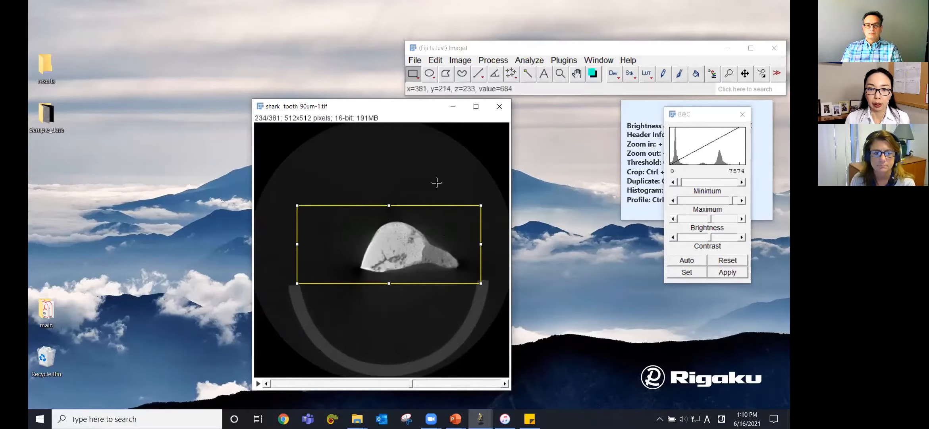
click(460, 60)
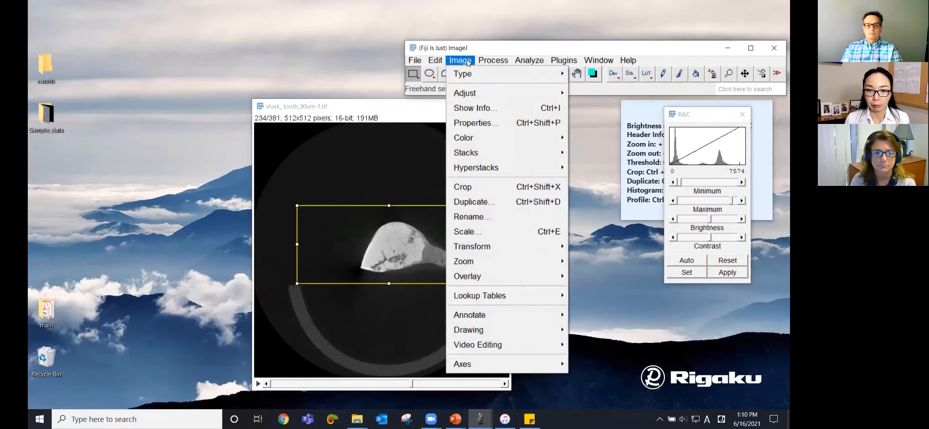
click(489, 187)
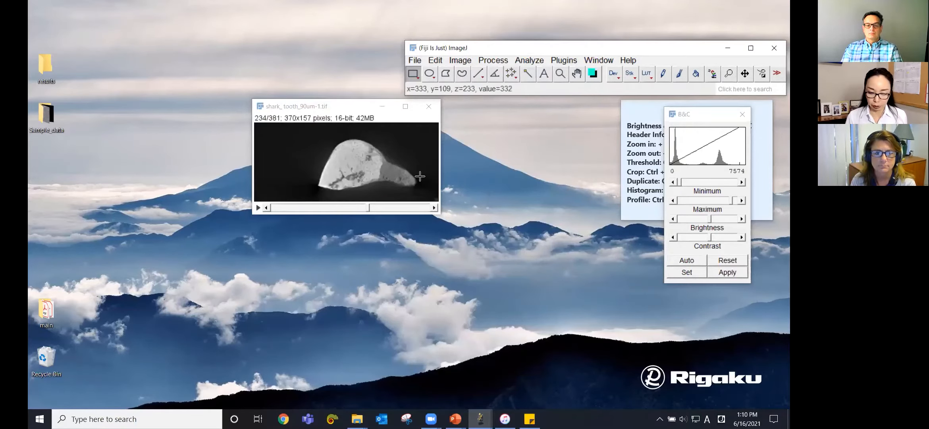
Step: Convert the cropped stack to 8-bit
key(plus)
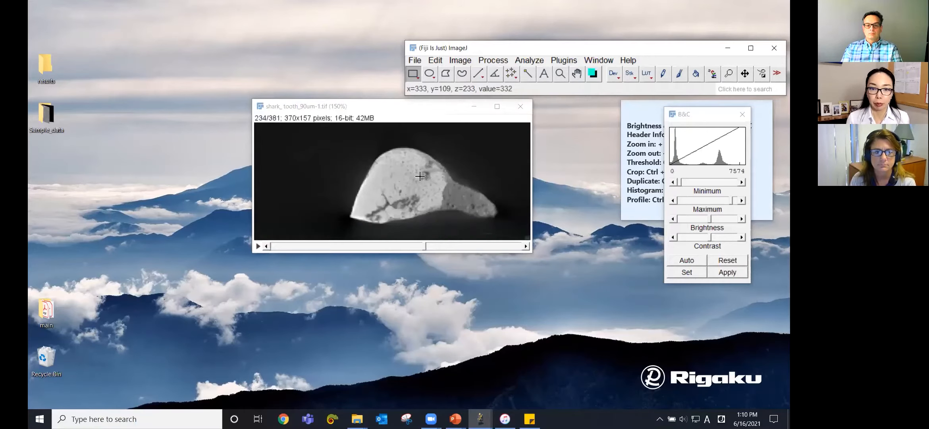
drag(396, 106, 395, 119)
drag(424, 260, 400, 263)
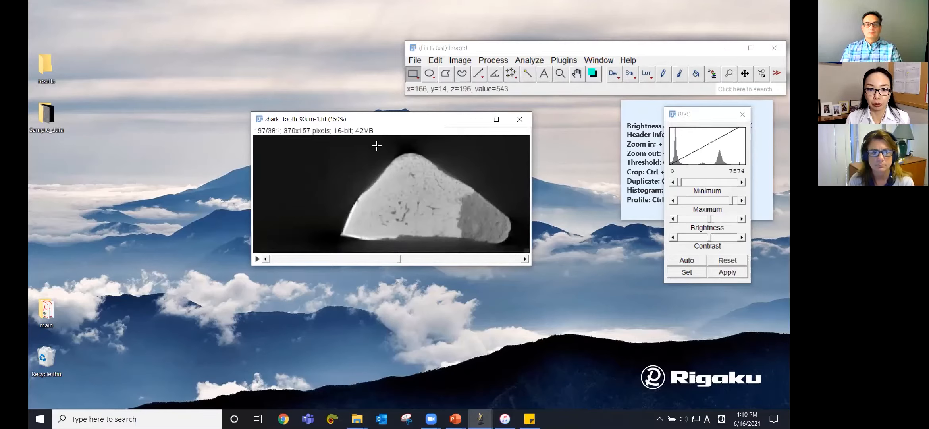
click(461, 60)
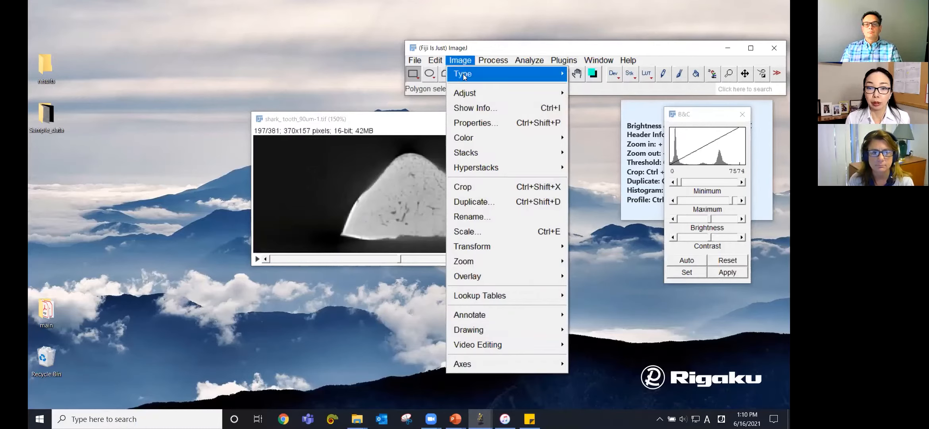
mouse_move(465, 78)
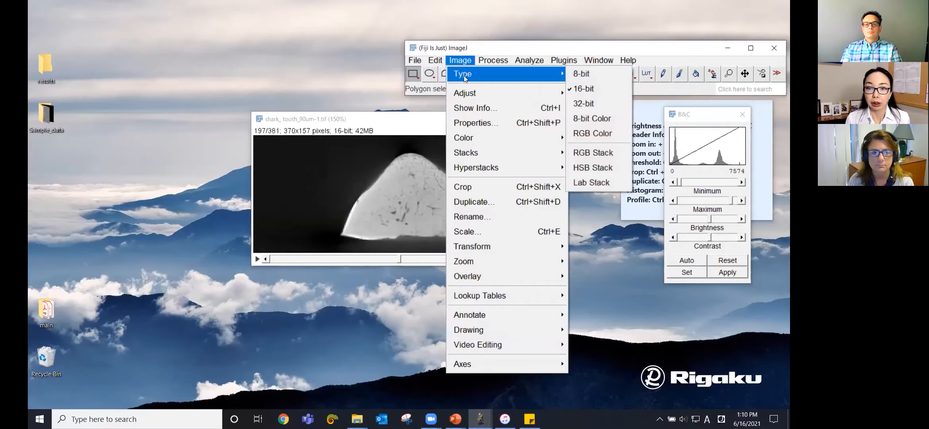
click(601, 73)
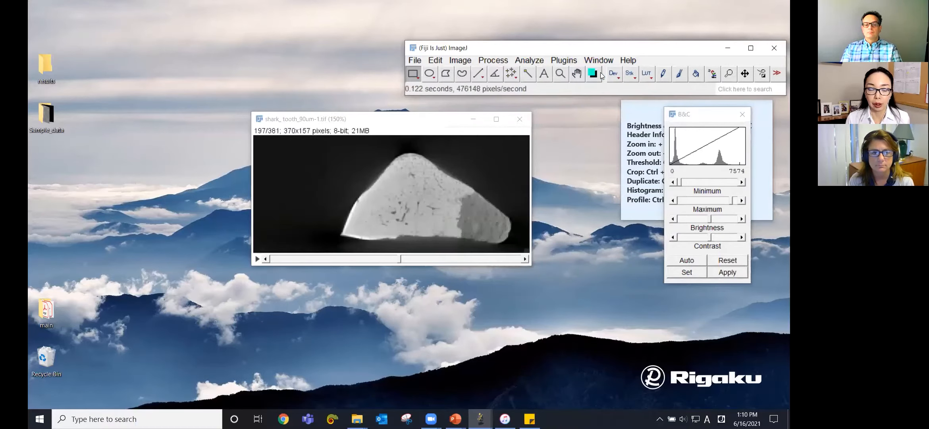
Step: Draw a straight line about 135 pixels long across the tooth's width and measure it
drag(436, 118, 446, 124)
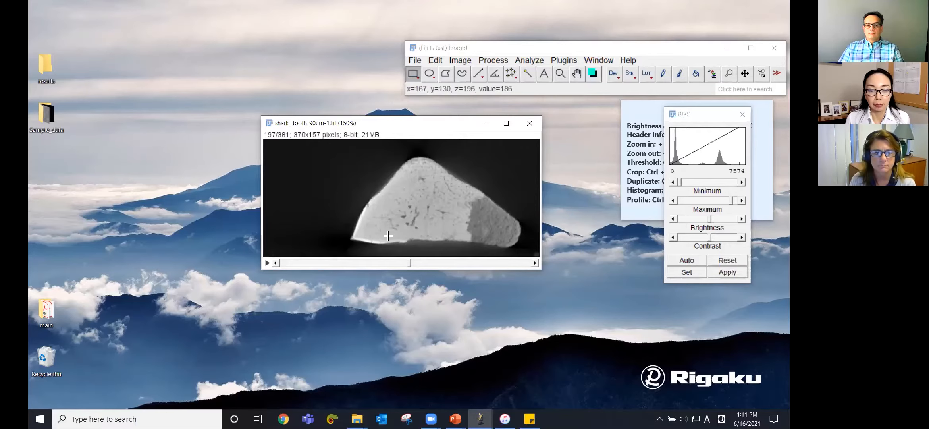
click(478, 73)
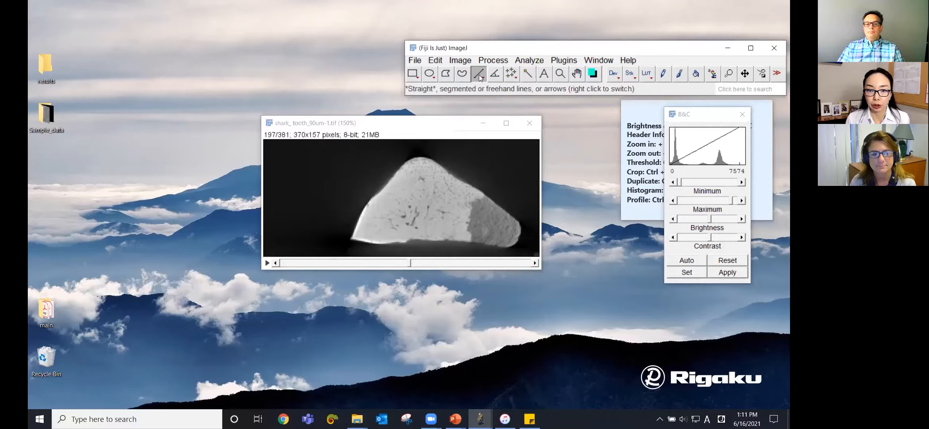
drag(428, 159, 377, 244)
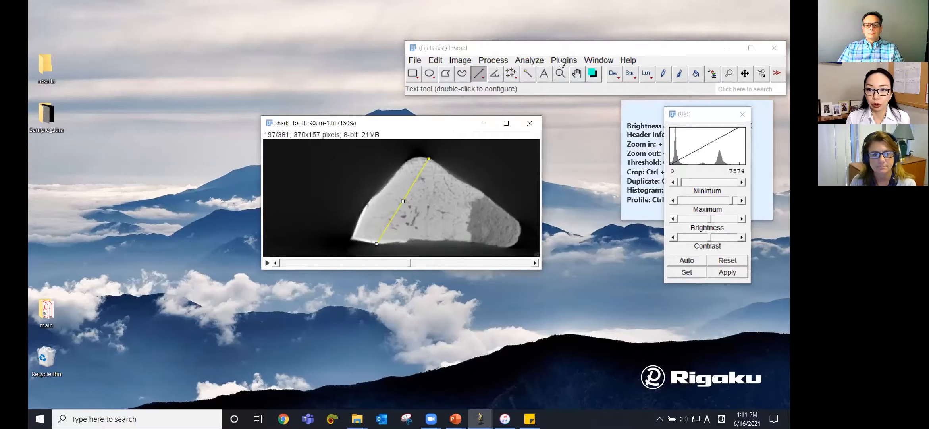
click(538, 61)
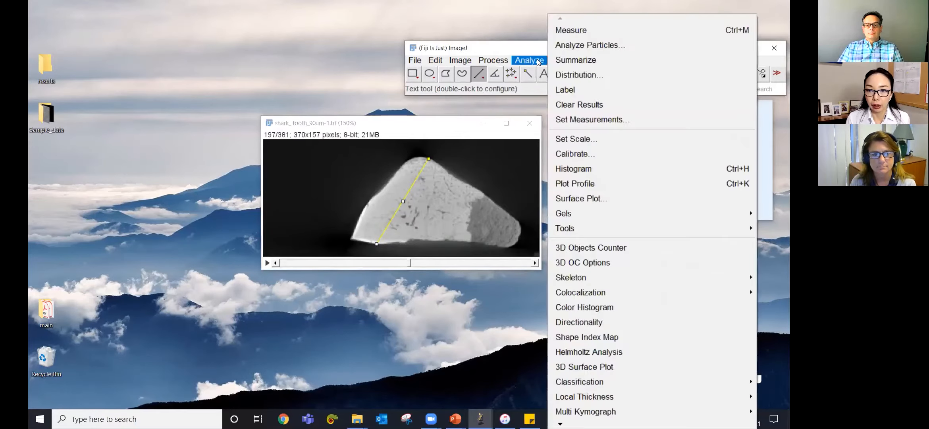
click(581, 36)
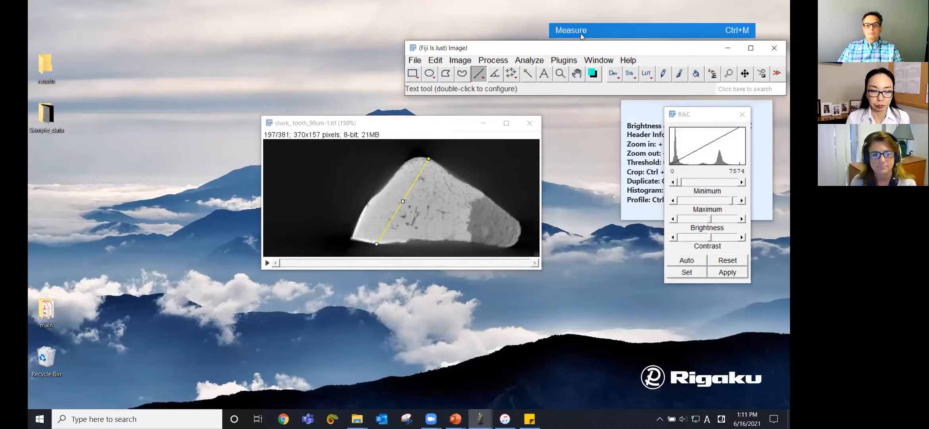
click(407, 128)
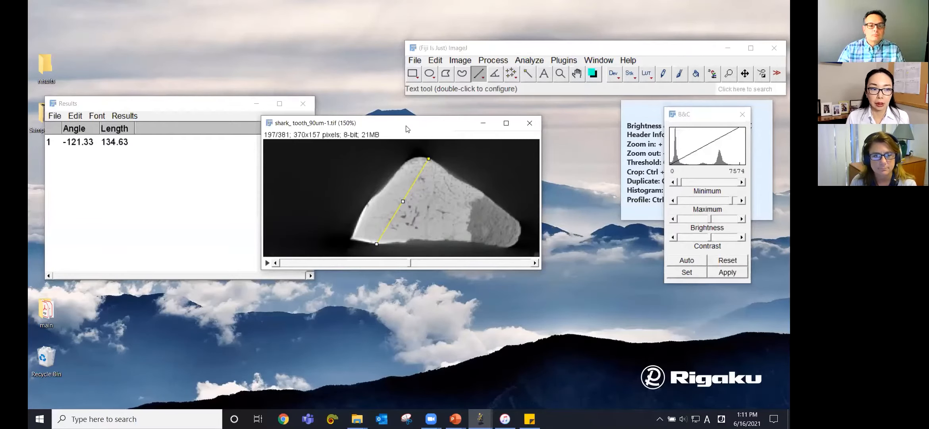
drag(407, 128, 451, 129)
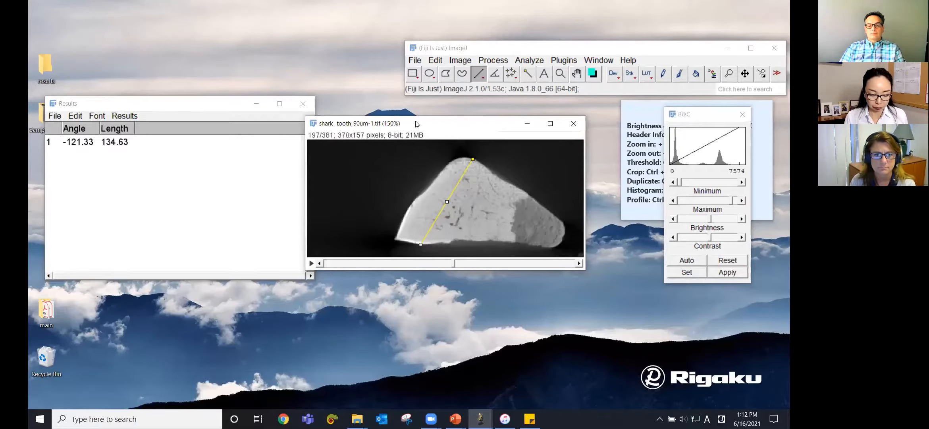
key(ctrl+2)
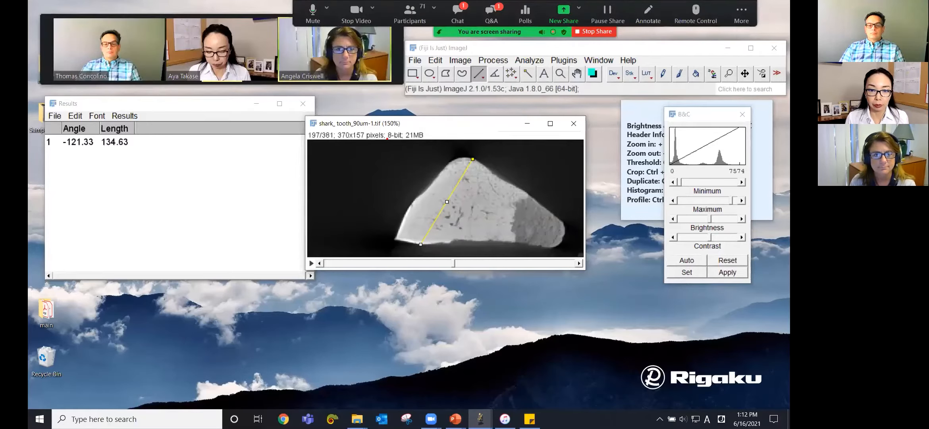
drag(366, 137, 388, 138)
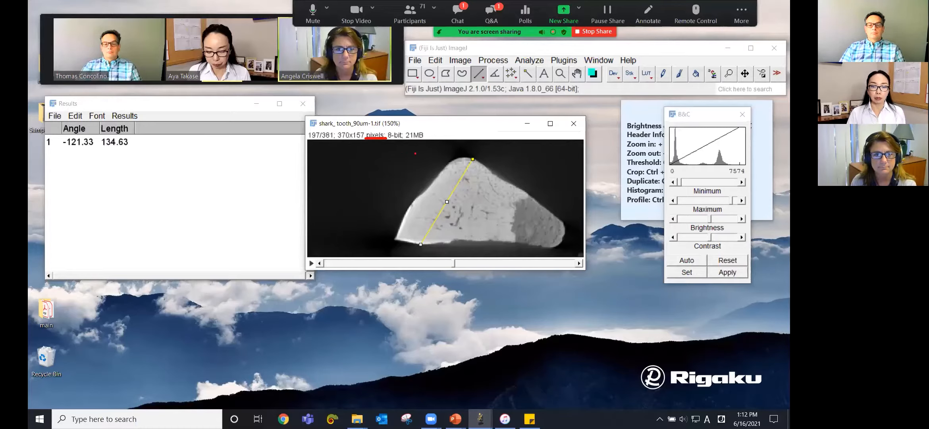
key(Escape)
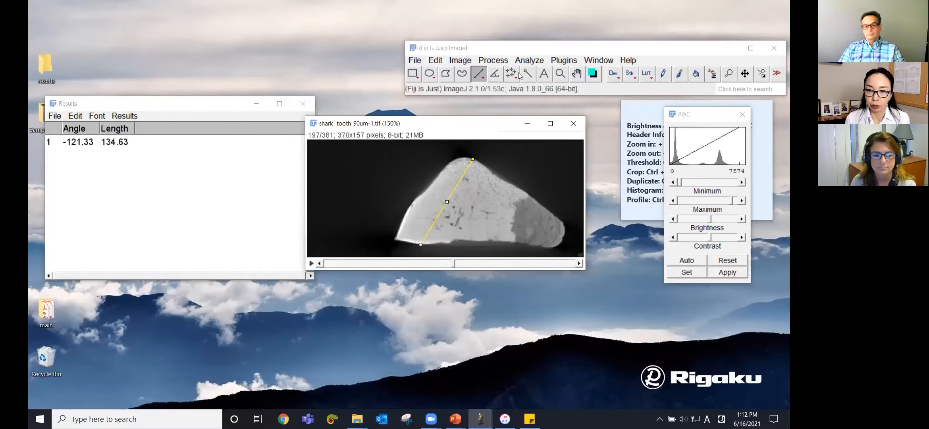
Step: Set the image scale to 1 pixel for a known distance of 0.09 with mm as the unit
click(530, 61)
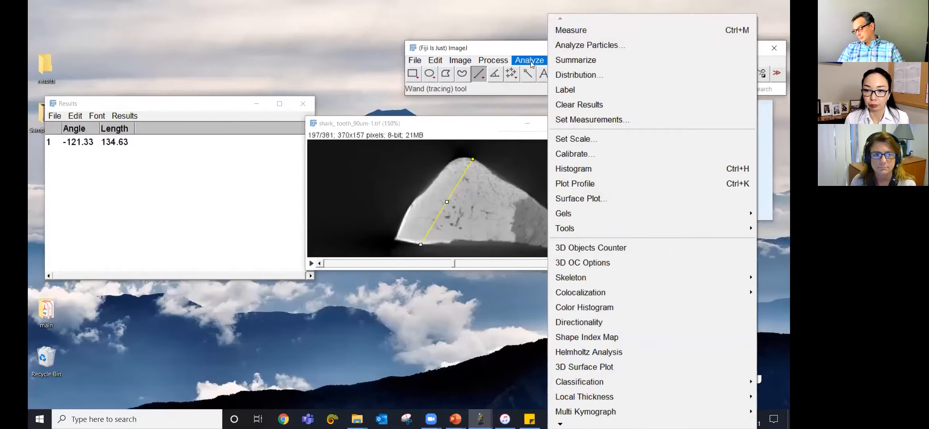
click(598, 142)
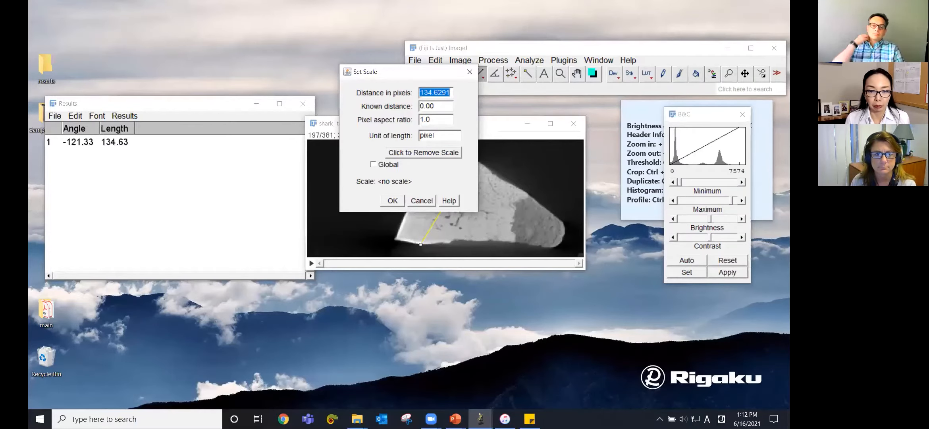
text(1)
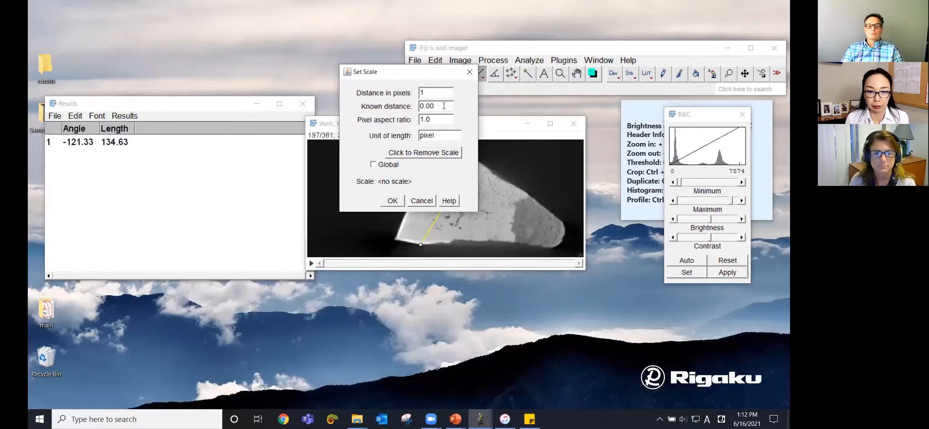
key(Tab)
text(90)
click(439, 136)
text(um)
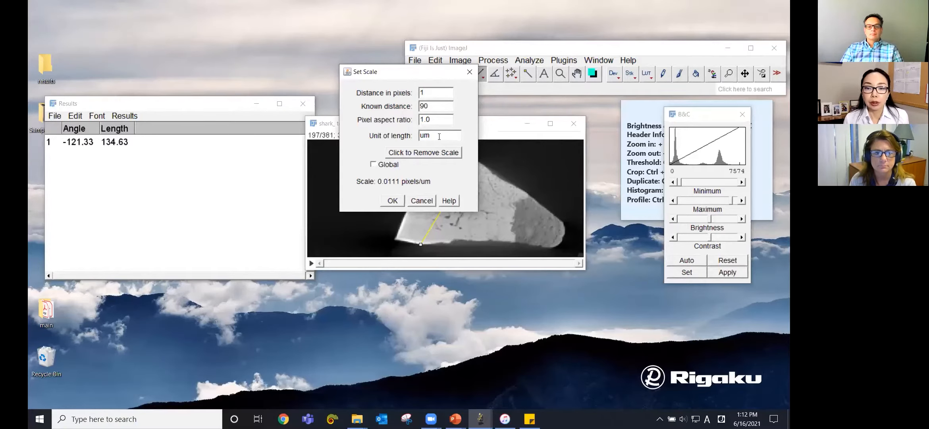
click(437, 105)
text(0.09)
click(445, 132)
text(mm)
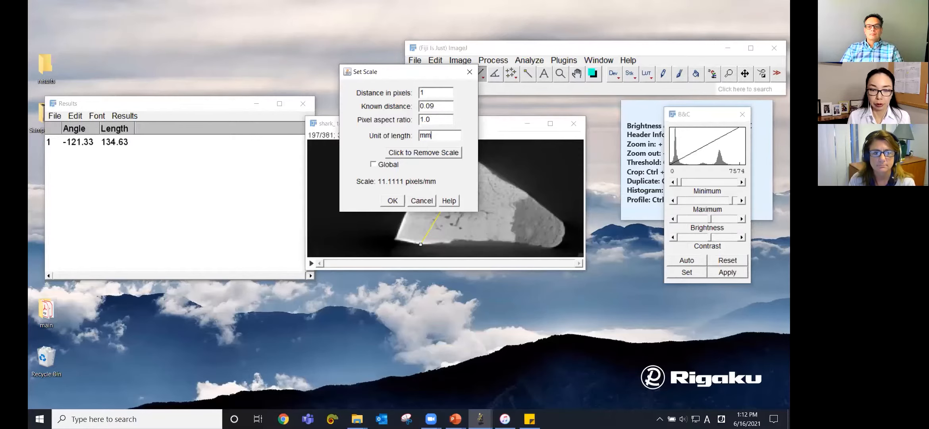
click(397, 202)
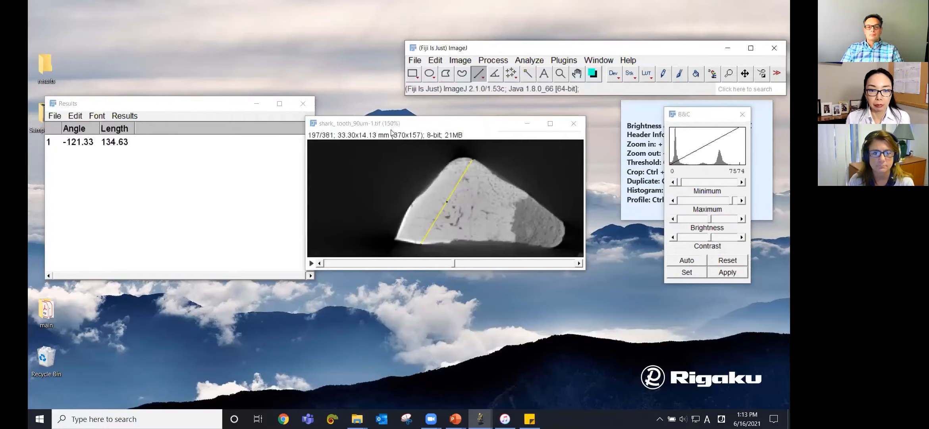
Step: Measure the line across the tooth again in calibrated units
click(468, 127)
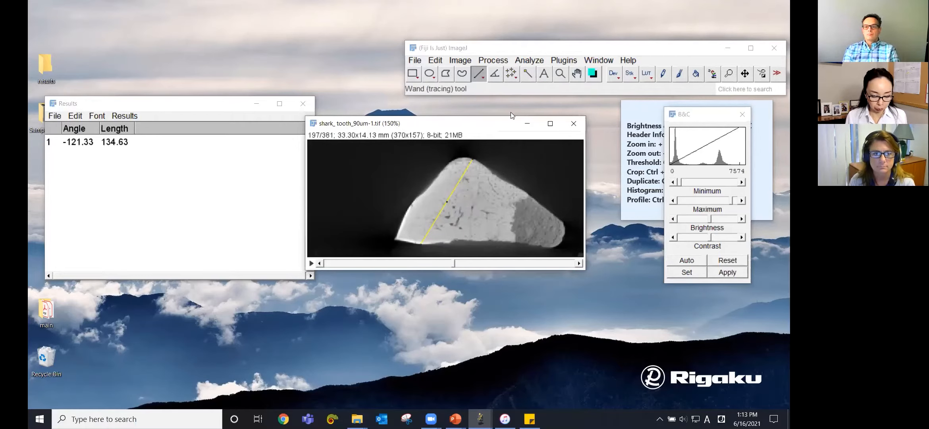
key(ctrl+m)
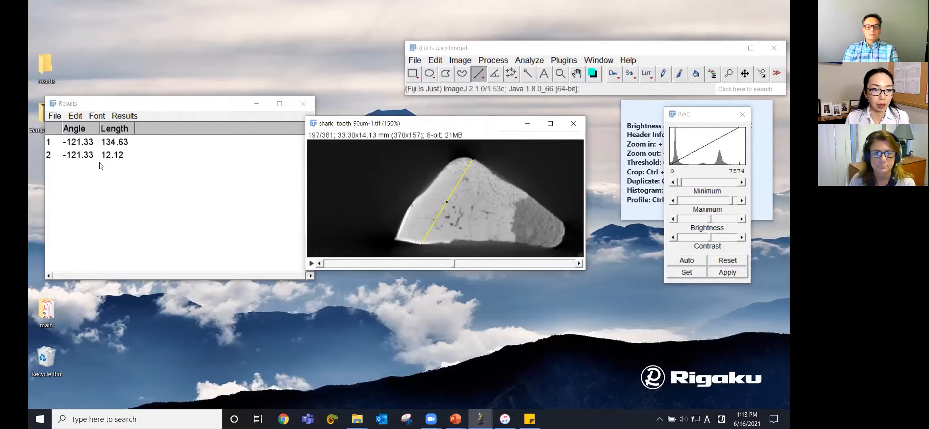
click(113, 168)
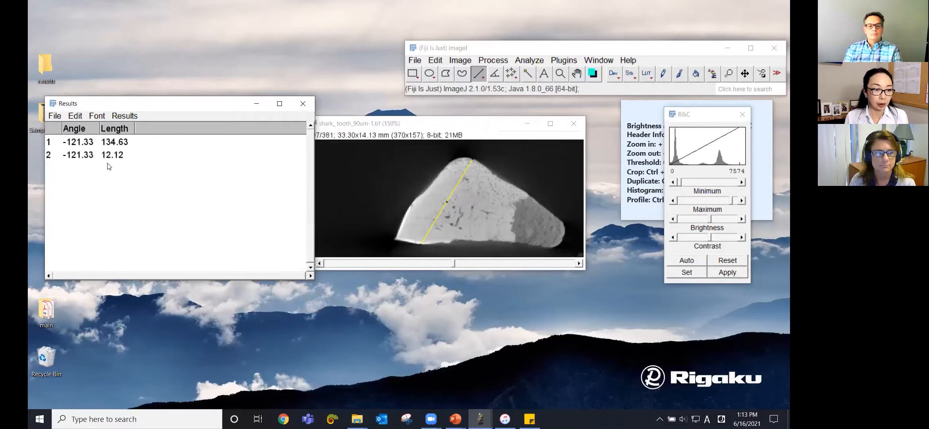
drag(99, 160, 124, 160)
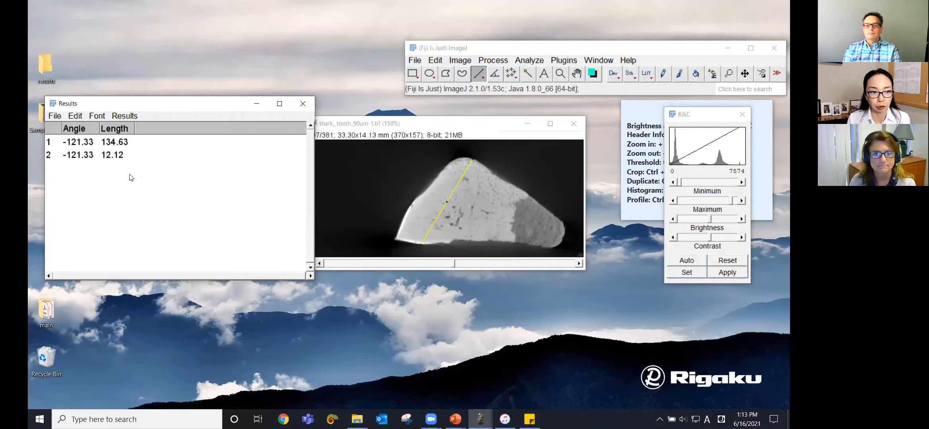
Step: Remove the line selection from the tooth image
click(469, 128)
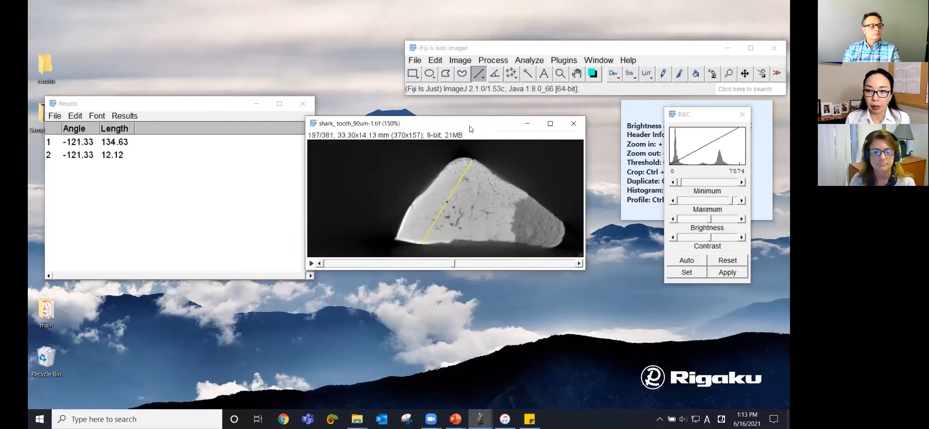
drag(470, 128, 468, 130)
right_click(474, 197)
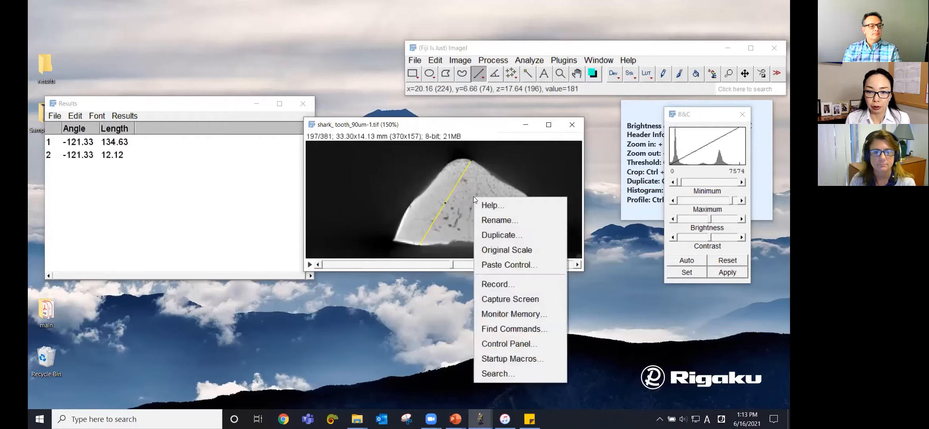
click(451, 203)
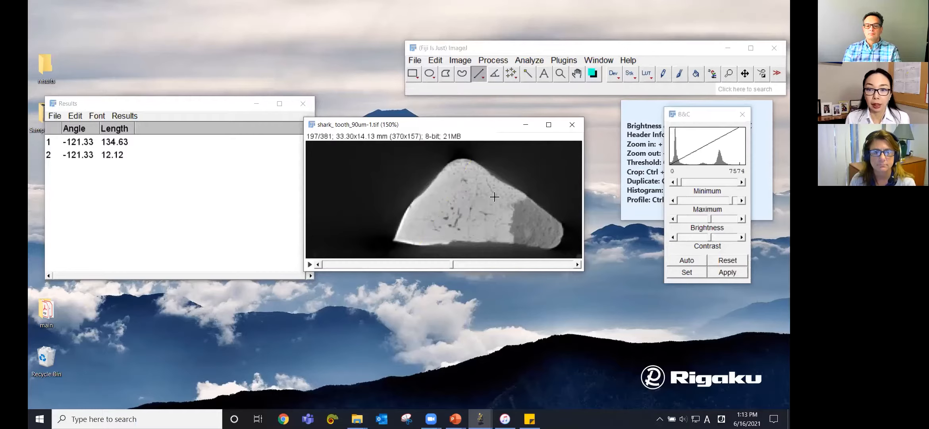
Step: Add a green scale bar 5 mm wide and 2 pixels high in the image's lower left corner
click(530, 60)
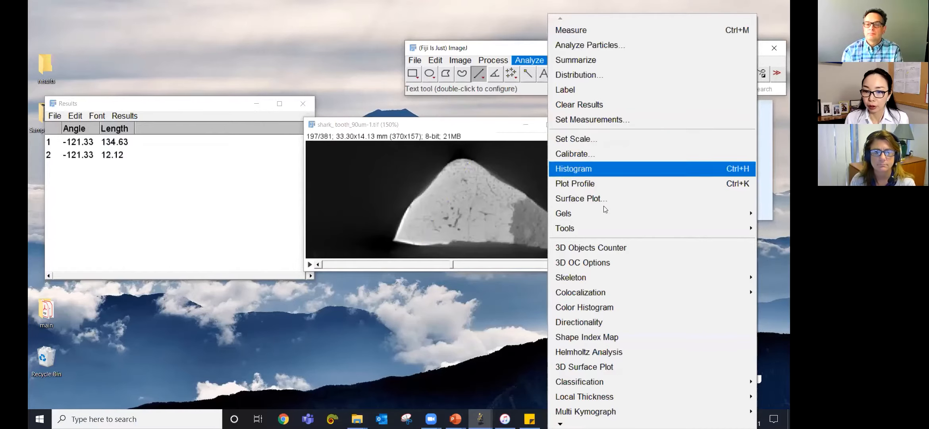
mouse_move(602, 225)
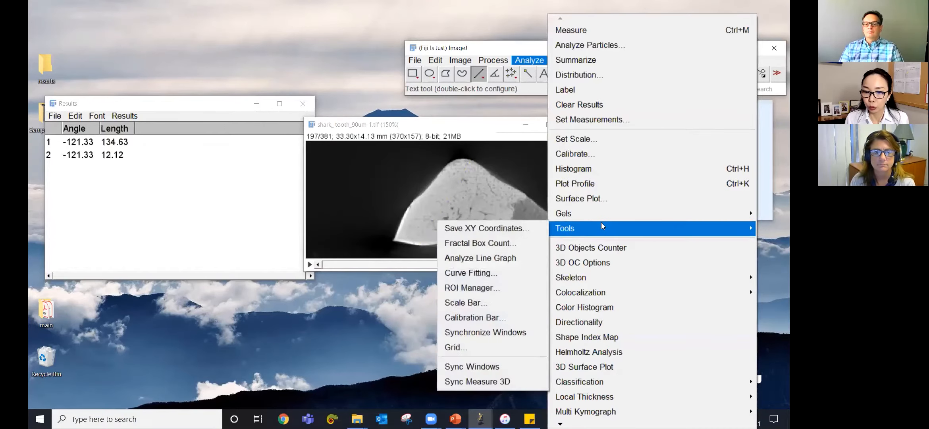
click(507, 303)
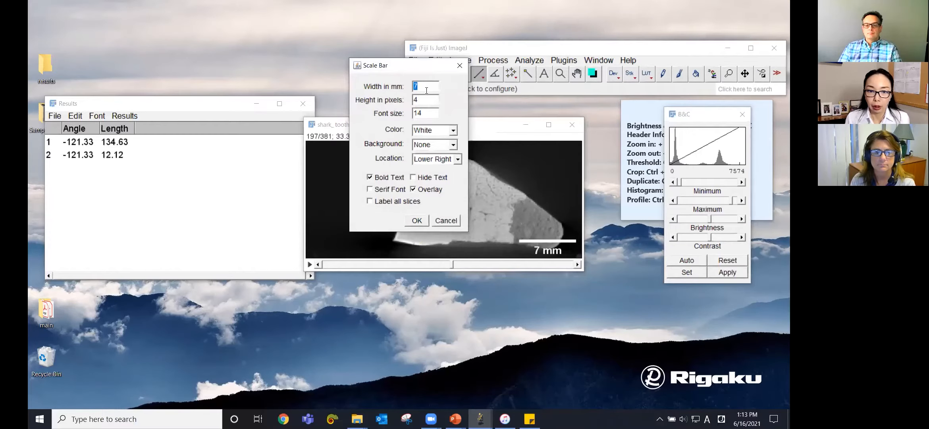
text(5)
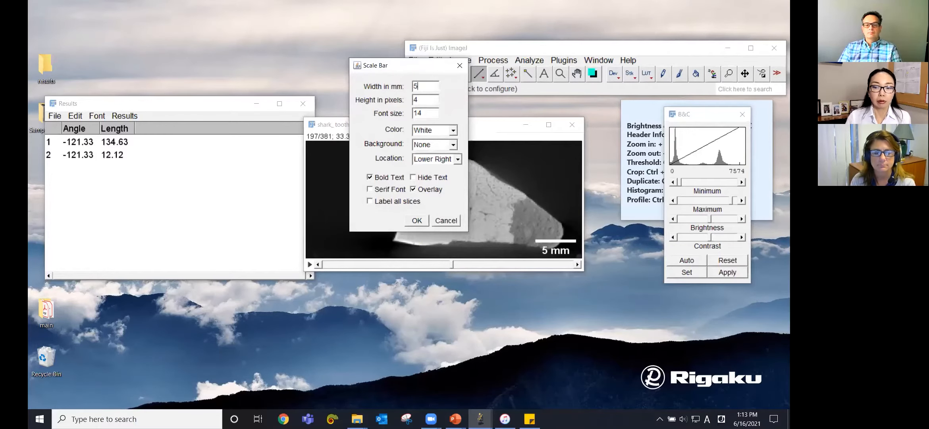
double_click(423, 100)
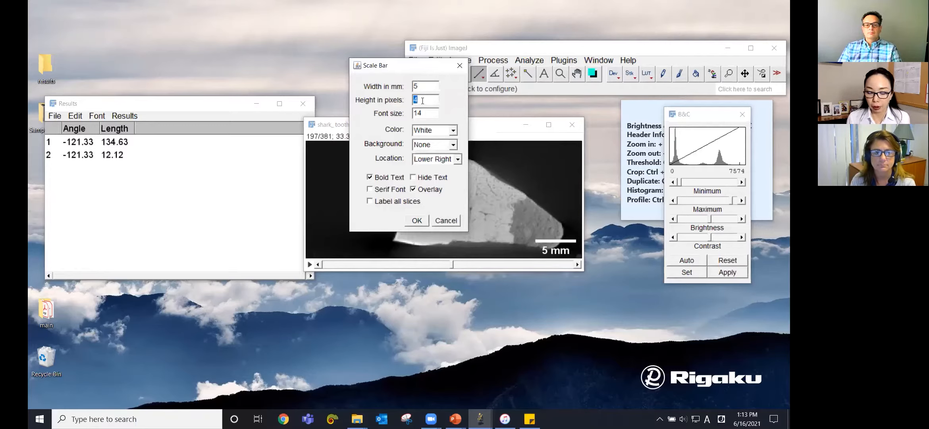
text(2)
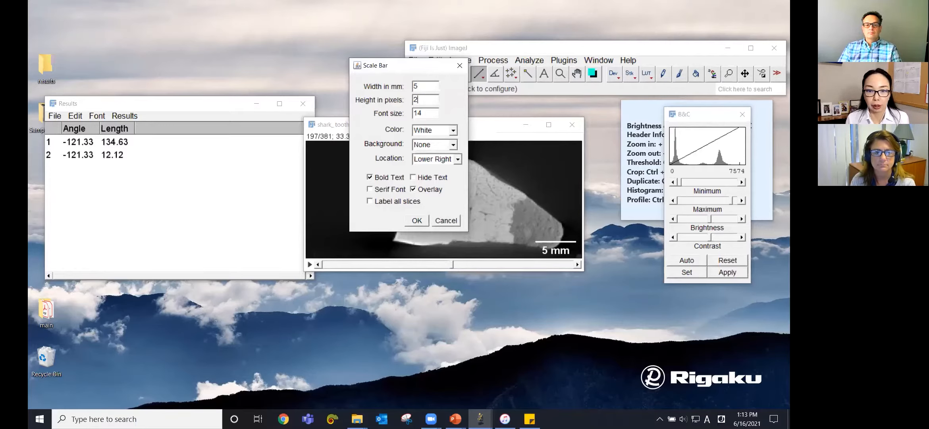
click(433, 131)
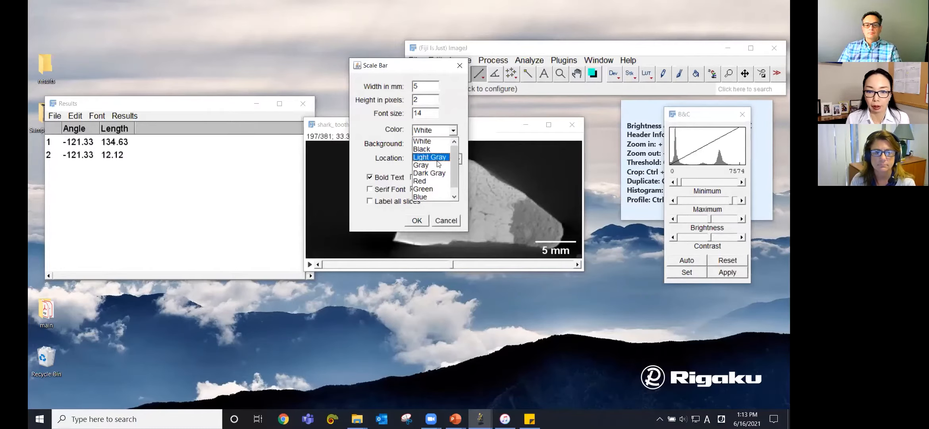
click(436, 190)
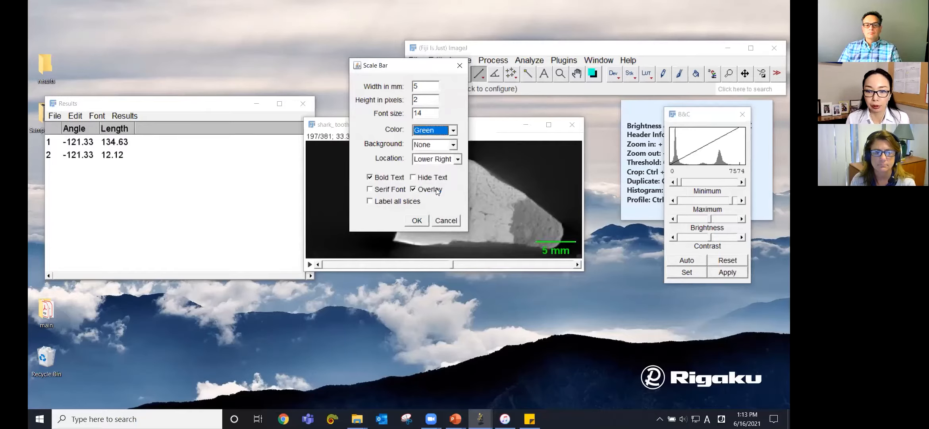
click(433, 161)
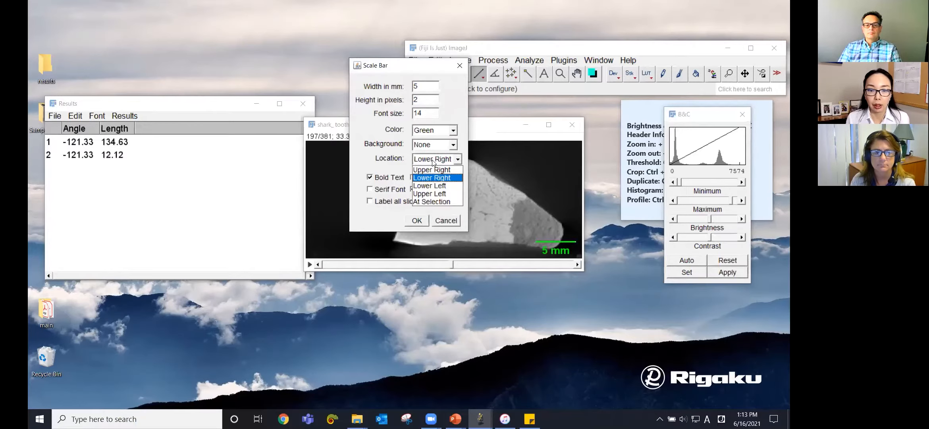
click(439, 184)
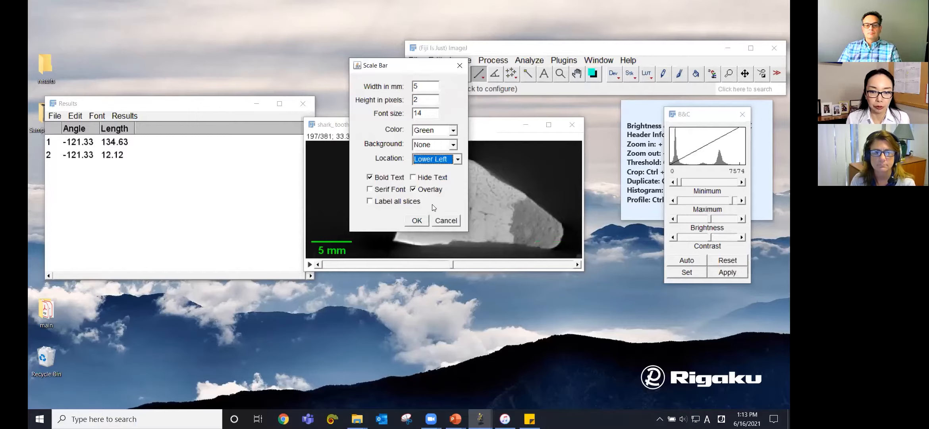
click(419, 222)
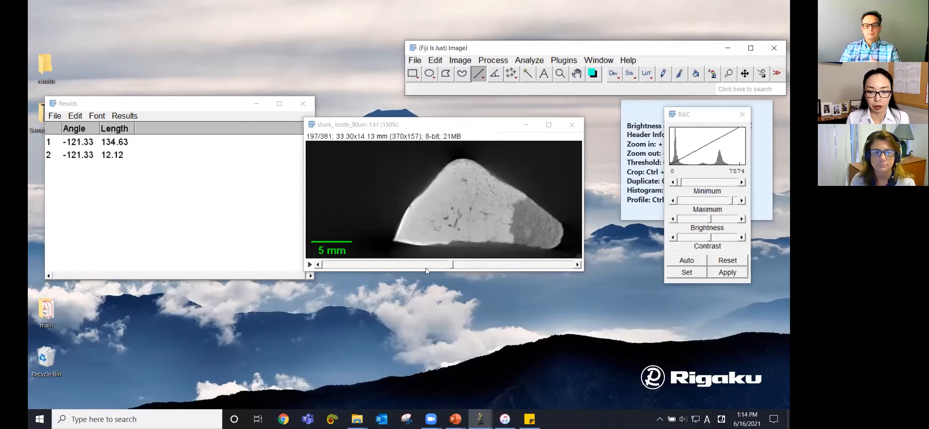
Step: Browse through the slices and open the stack in the Volume Viewer plugin
mouse_move(452, 264)
mouse_down()
mouse_move(500, 266)
mouse_move(360, 262)
mouse_move(467, 264)
mouse_up()
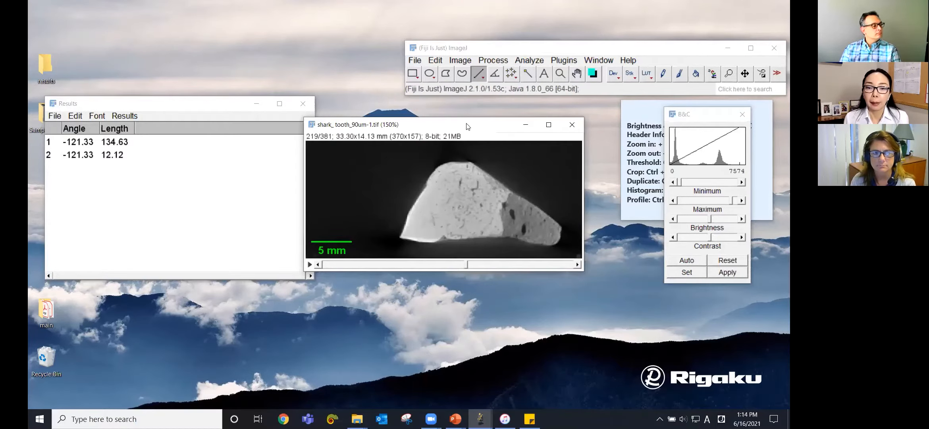
drag(467, 126, 461, 127)
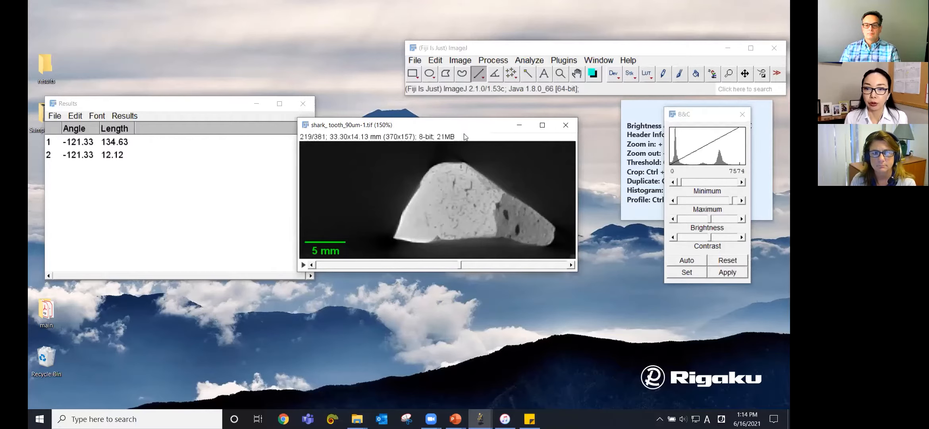
click(570, 66)
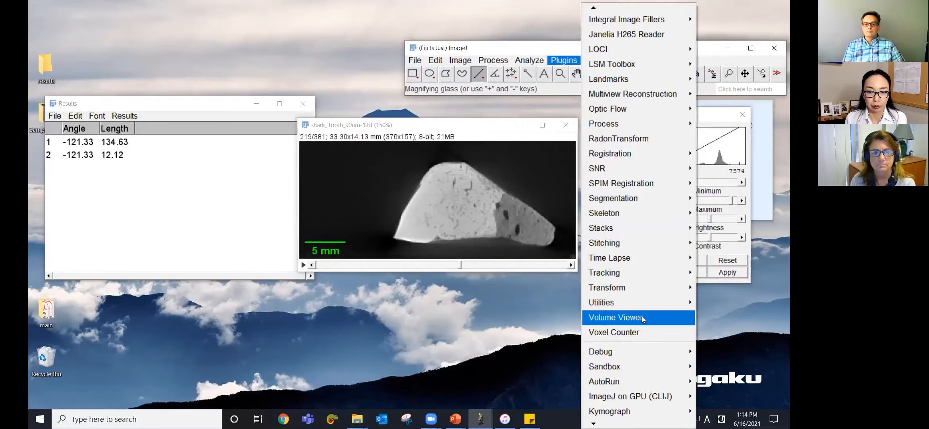
click(642, 317)
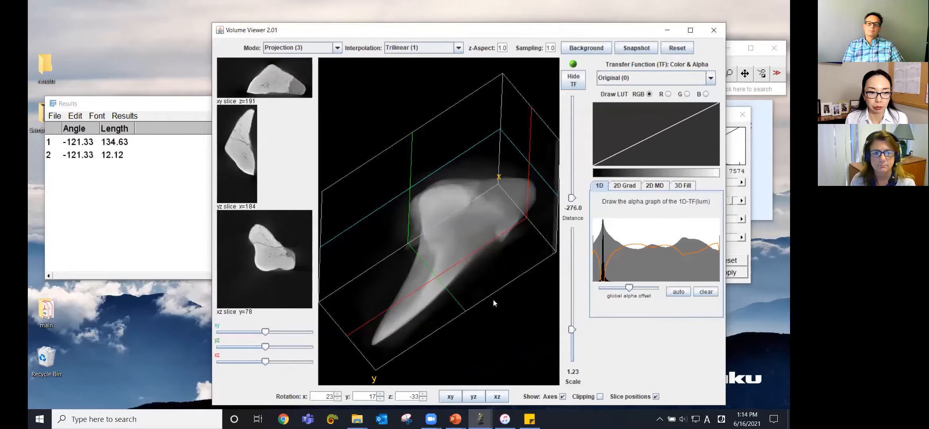
Step: Rotate the 3D rendering and move the slice positions to examine the tooth, then close Volume Viewer
drag(439, 250, 518, 330)
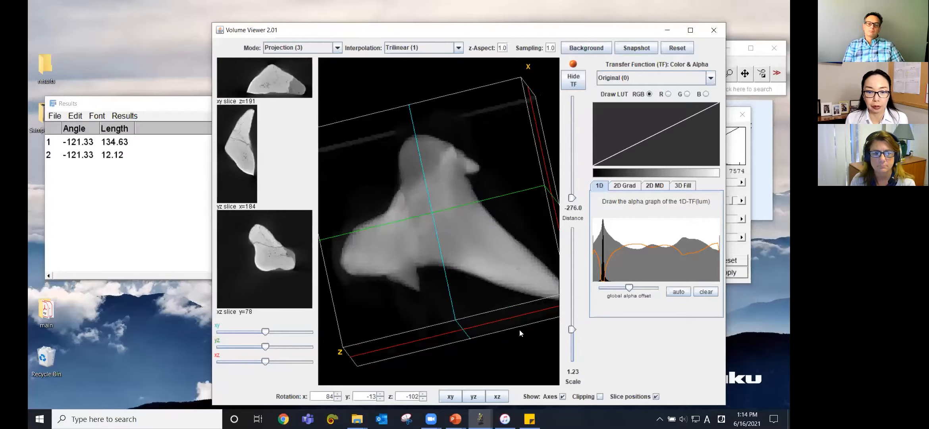
click(452, 396)
click(473, 397)
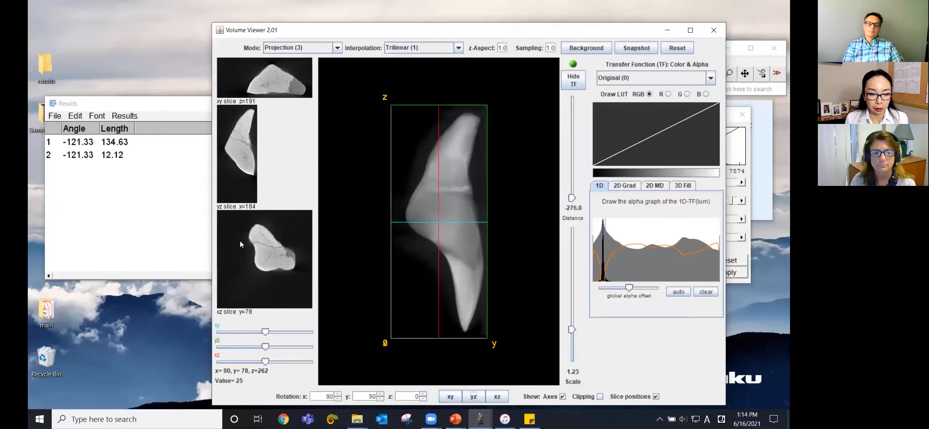
drag(265, 332, 280, 351)
drag(440, 187, 459, 238)
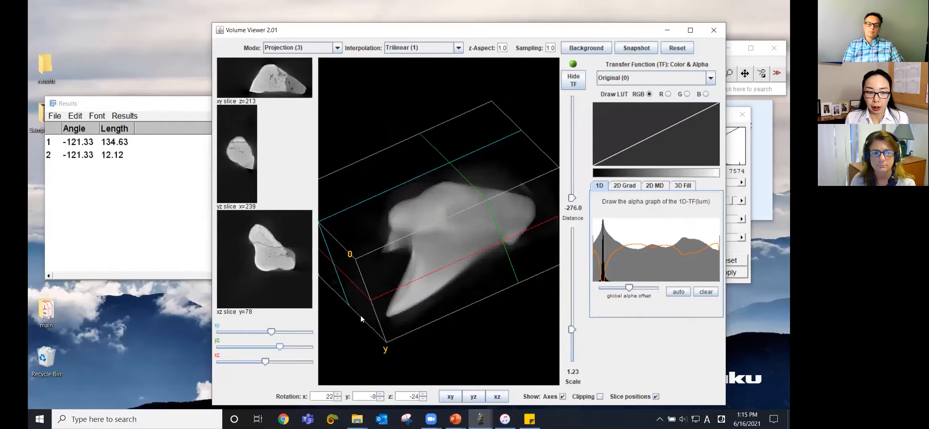
mouse_move(264, 361)
mouse_down()
mouse_move(281, 360)
mouse_move(267, 361)
mouse_up()
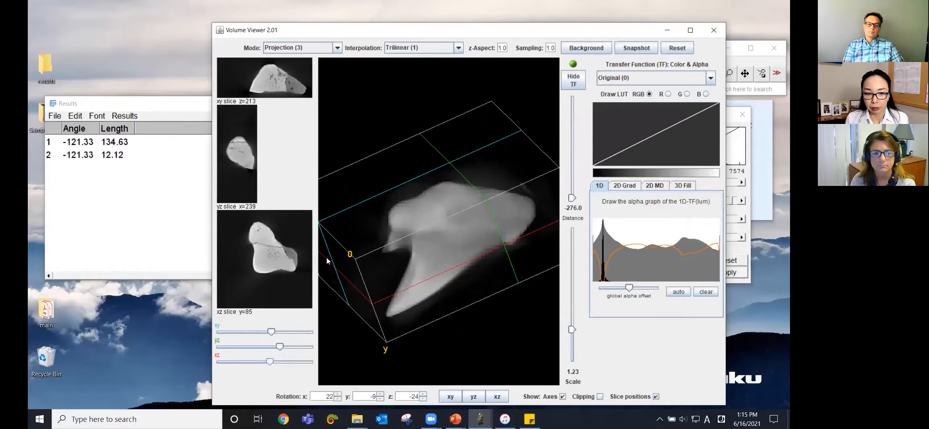
drag(272, 361, 289, 362)
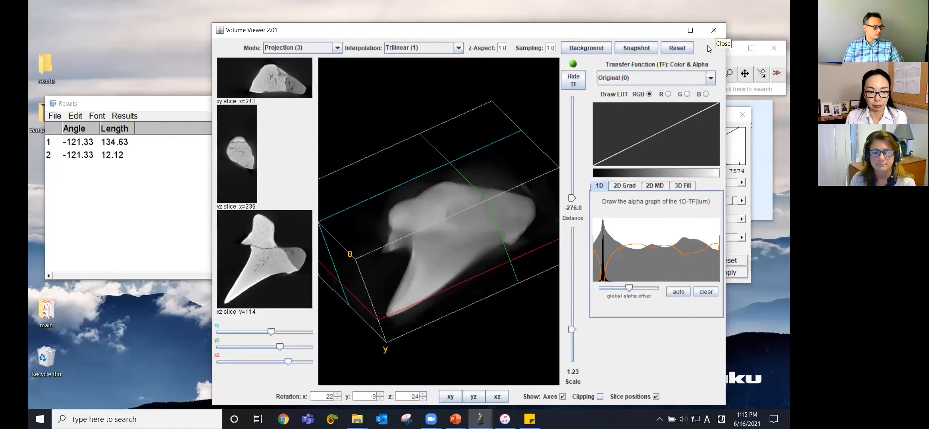
click(714, 31)
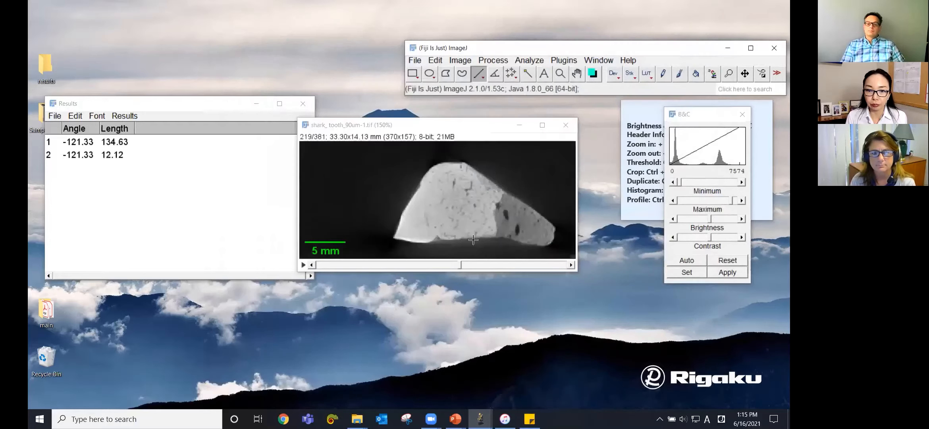
Step: Save the stack as a TIFF file named shark_ tooth_90um-1.tif in the results folder
click(457, 128)
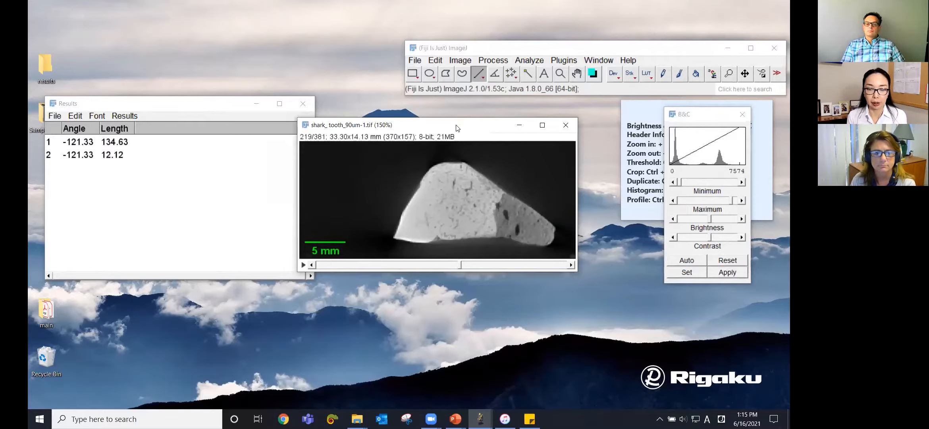
click(415, 61)
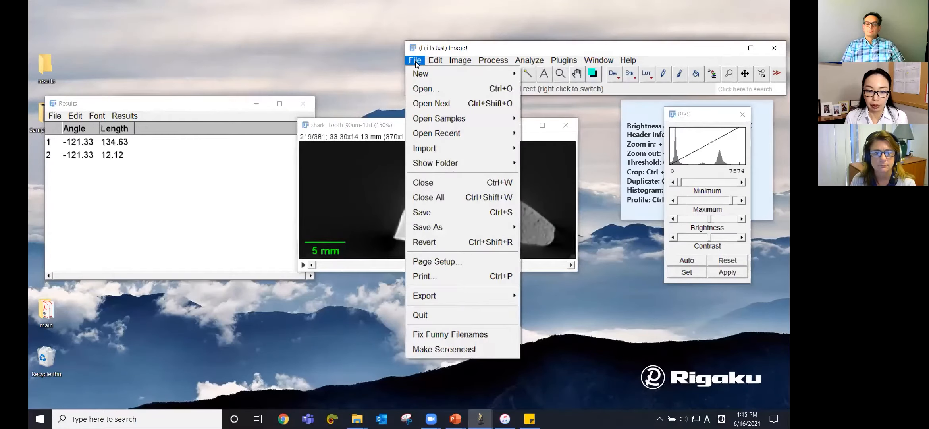
mouse_move(443, 228)
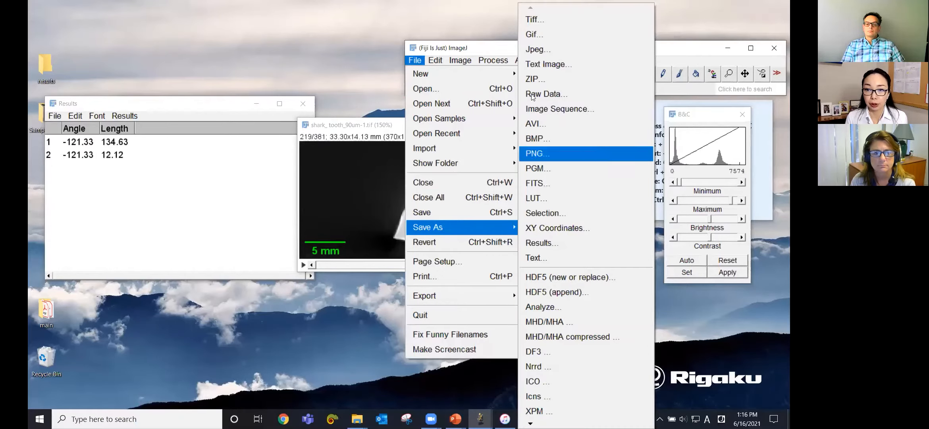
click(536, 22)
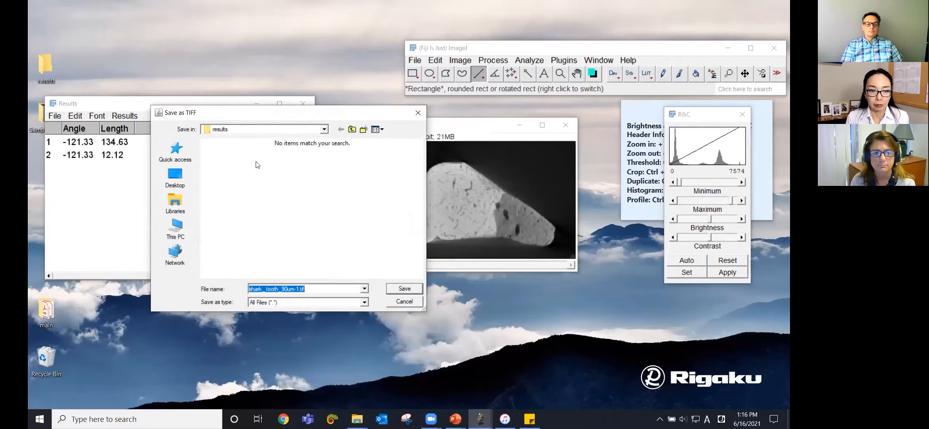
click(410, 289)
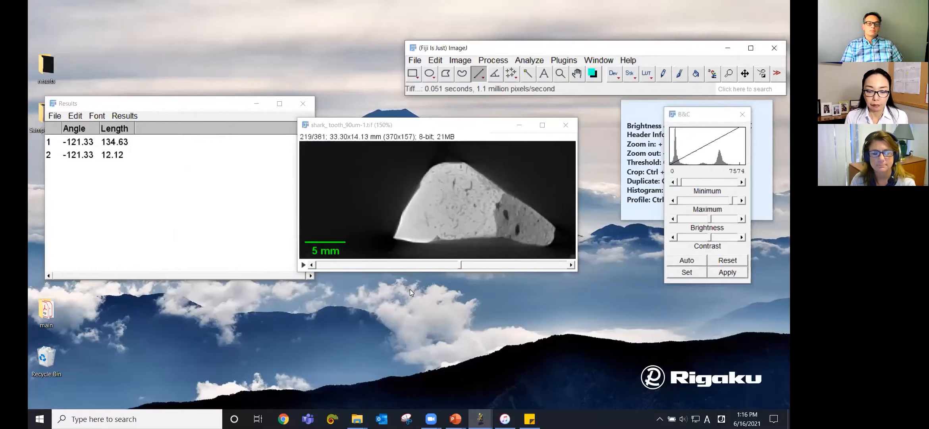
Step: Switch to File Explorer and check the saved TIFF inside the results folder
click(357, 419)
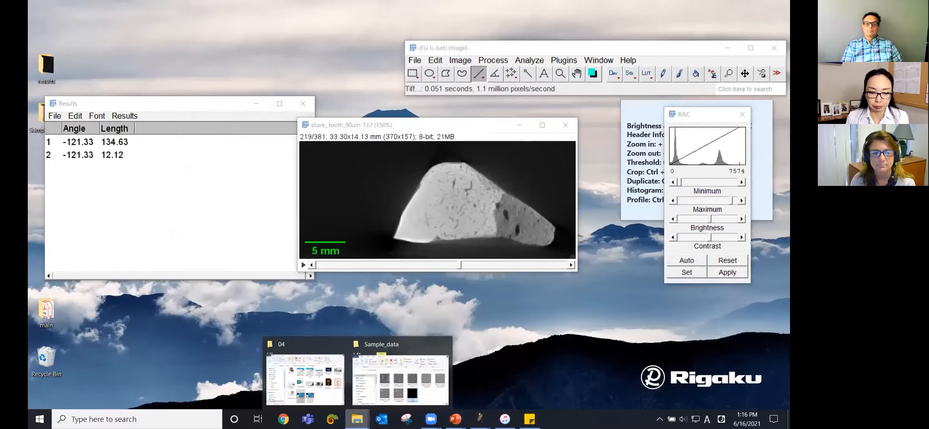
click(431, 392)
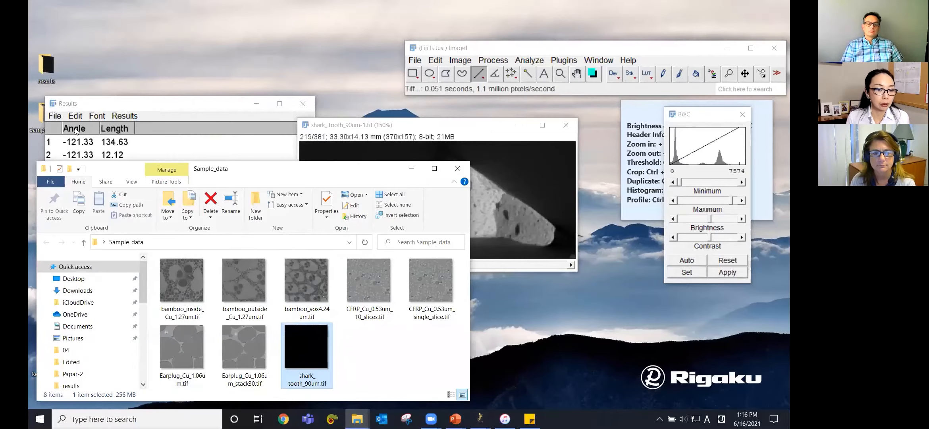
click(402, 169)
double_click(36, 79)
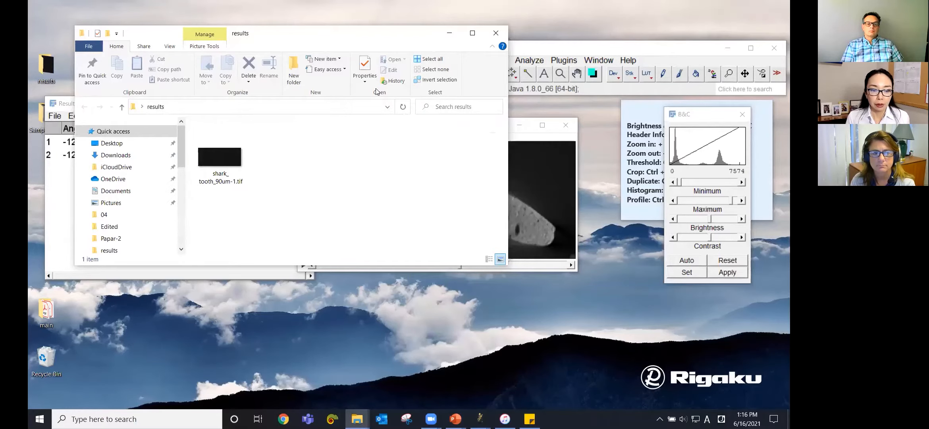
drag(358, 33, 424, 131)
click(298, 255)
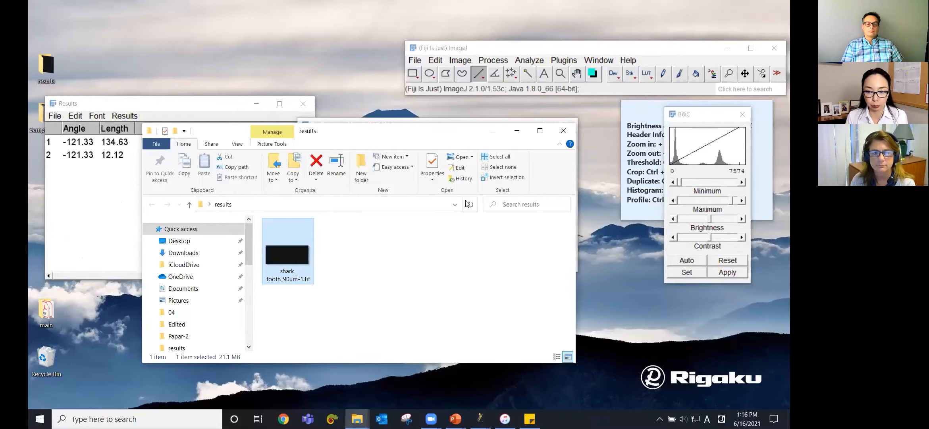
click(515, 131)
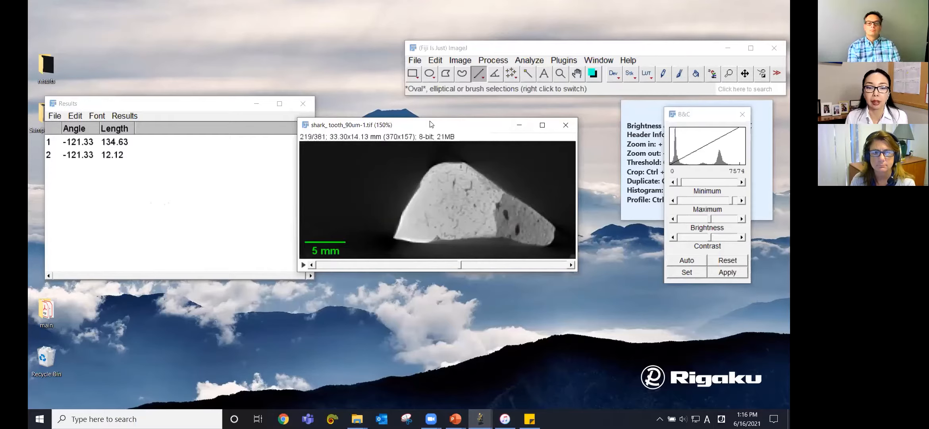
Step: Start saving the stack as an image sequence in TIFF format
drag(431, 124, 426, 132)
click(416, 60)
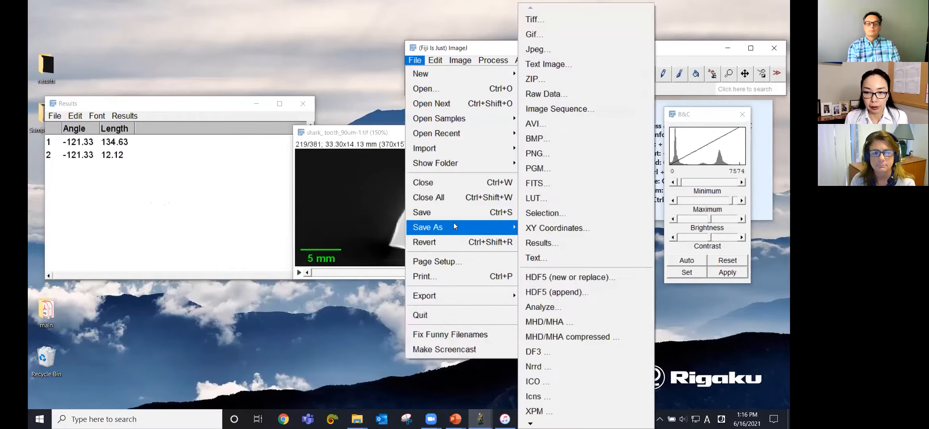
click(564, 110)
click(421, 102)
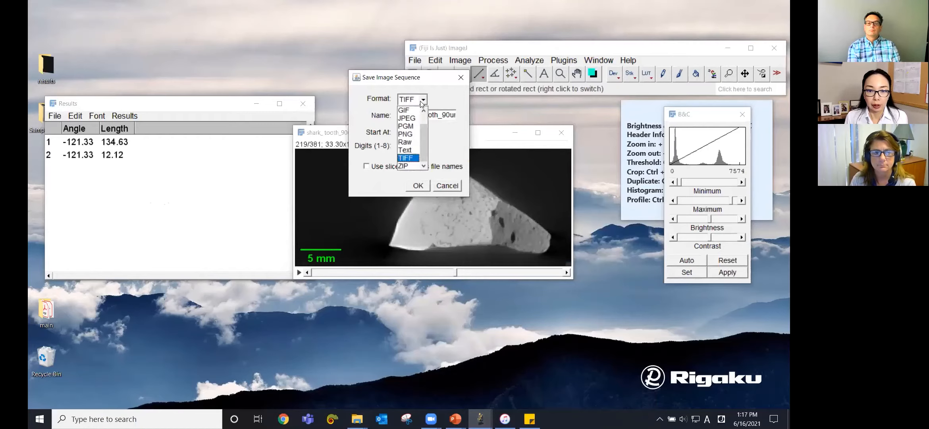
click(416, 158)
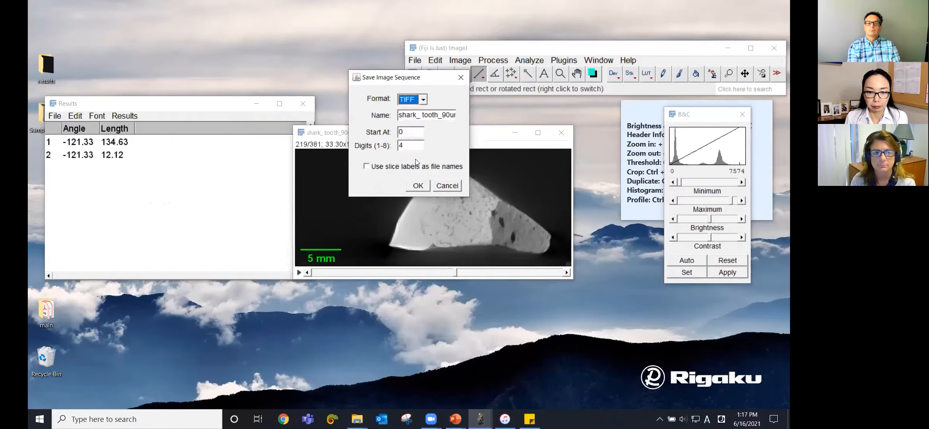
click(418, 185)
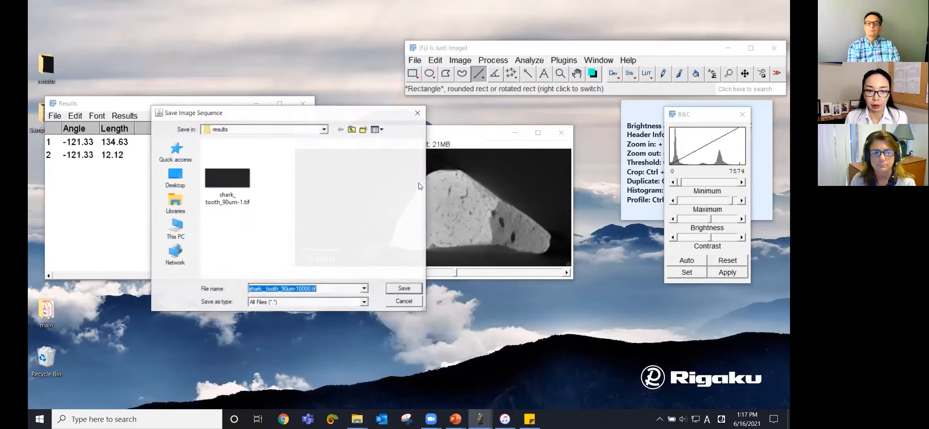
Step: Create a new folder named stack inside the results folder and save the image sequence into it
click(352, 129)
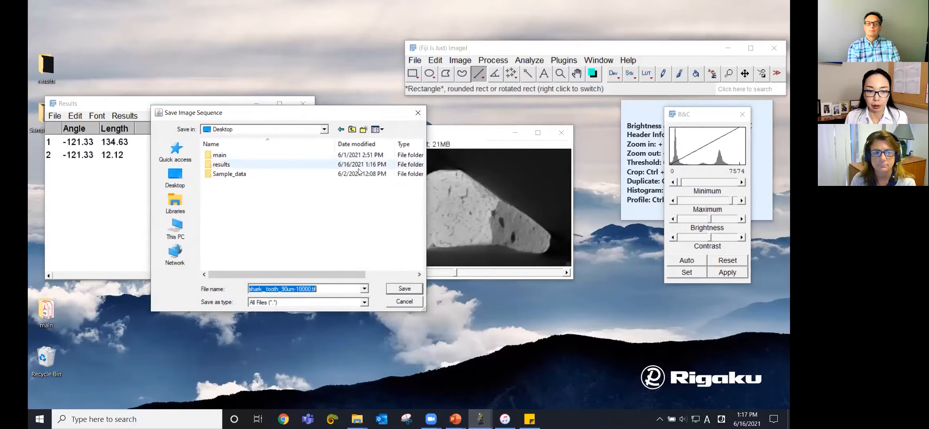
double_click(222, 164)
click(363, 129)
text(stack)
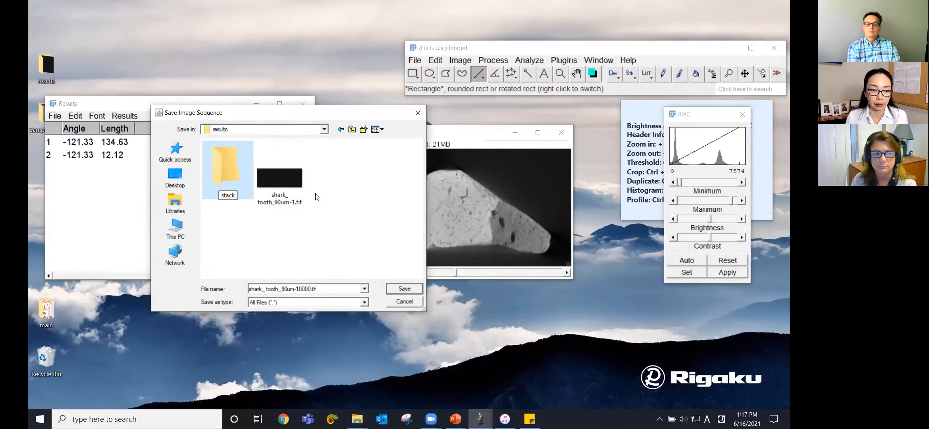
double_click(233, 169)
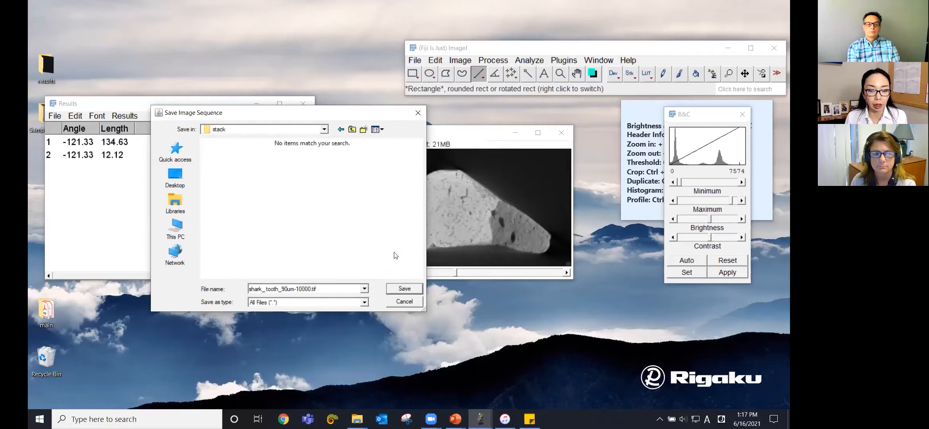
click(409, 289)
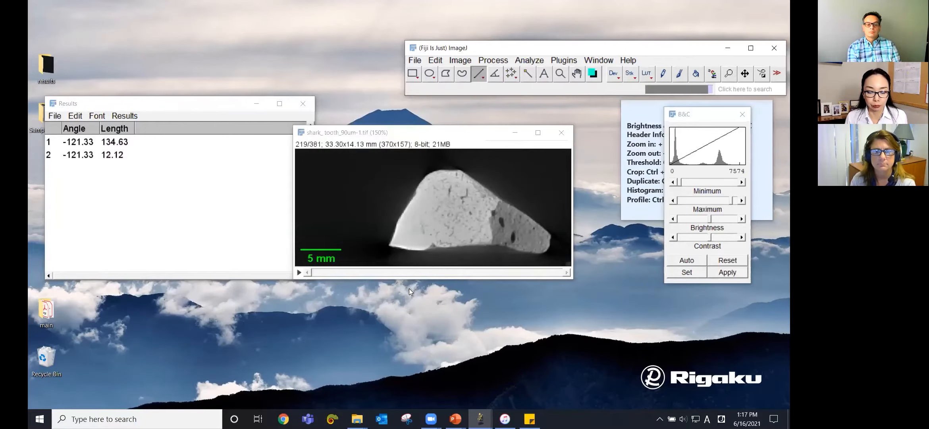
Step: Switch to File Explorer and browse the image files inside the stack folder
click(357, 419)
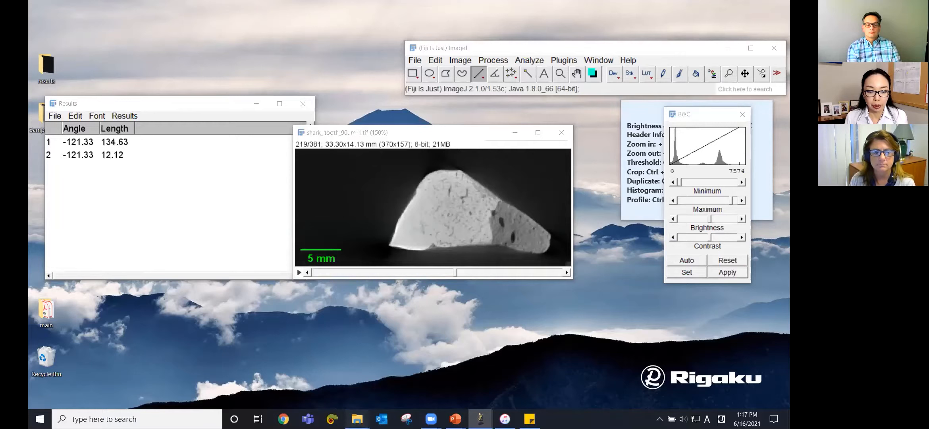
click(463, 386)
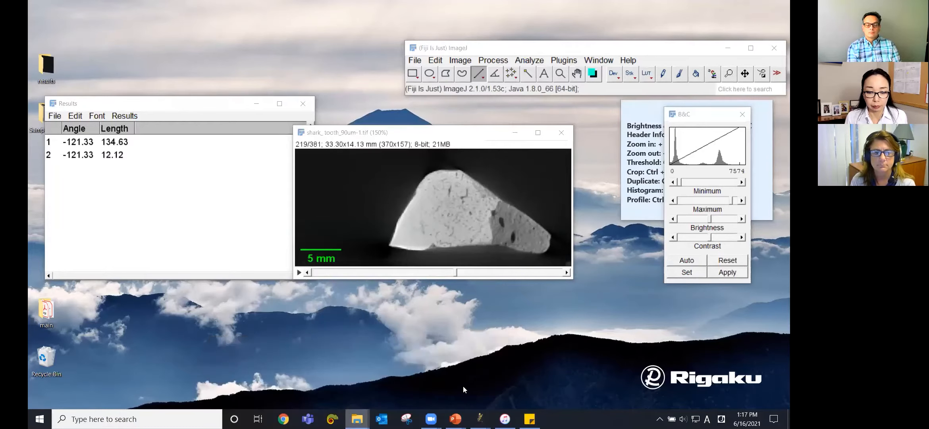
click(291, 244)
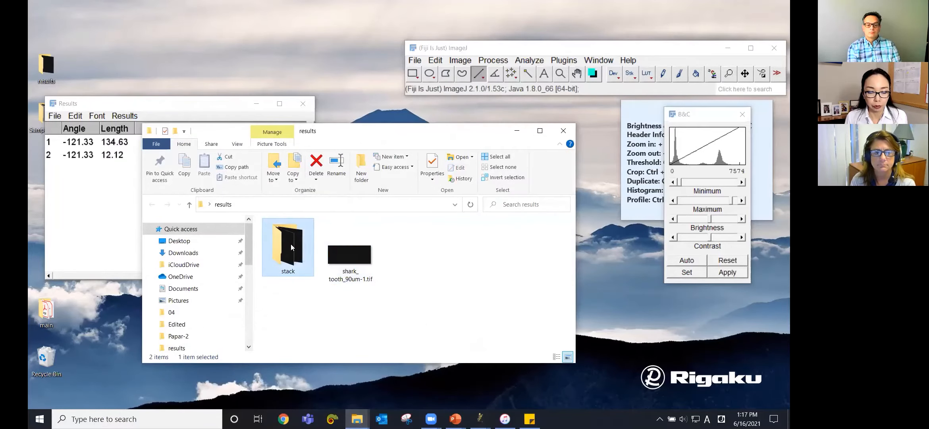
double_click(290, 244)
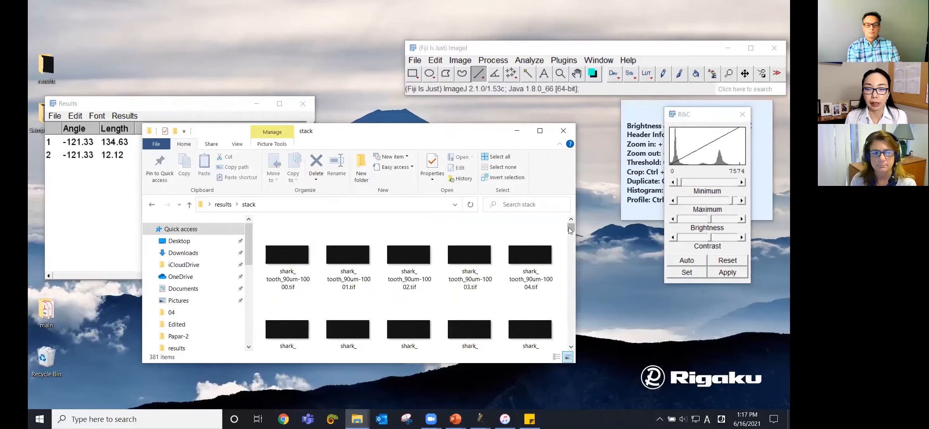
drag(571, 228, 572, 271)
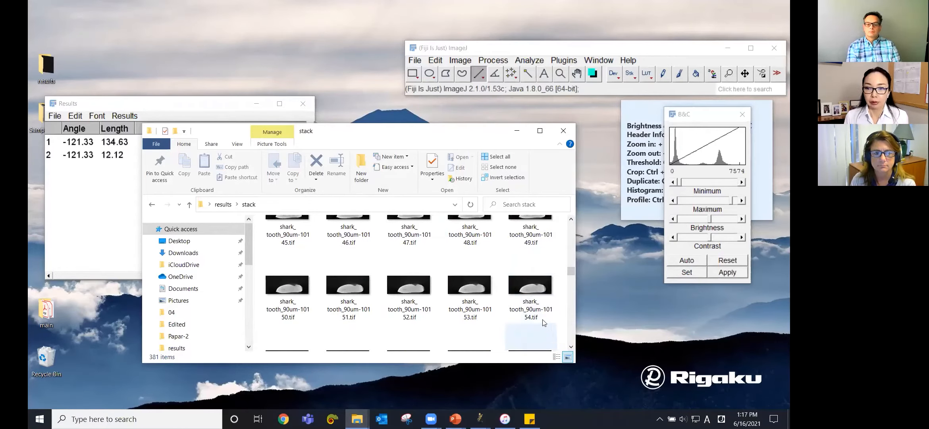
click(517, 132)
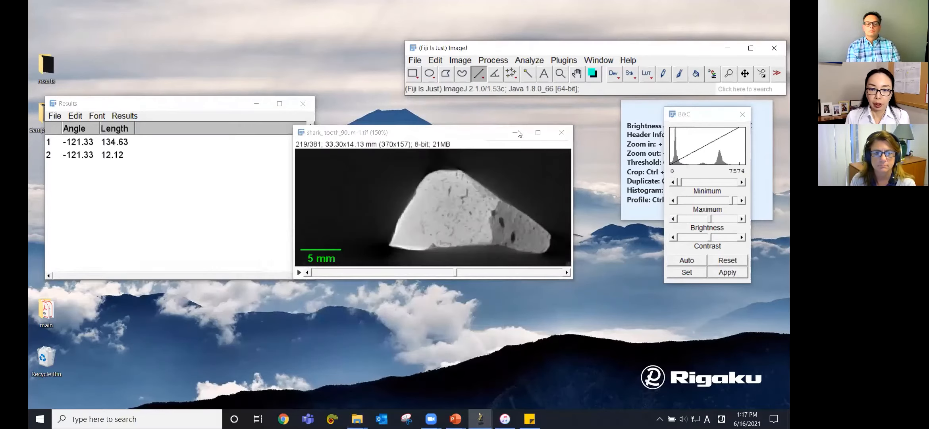
Step: Save the stack as an AVI with JPEG compression at 20 fps in the results folder
click(477, 138)
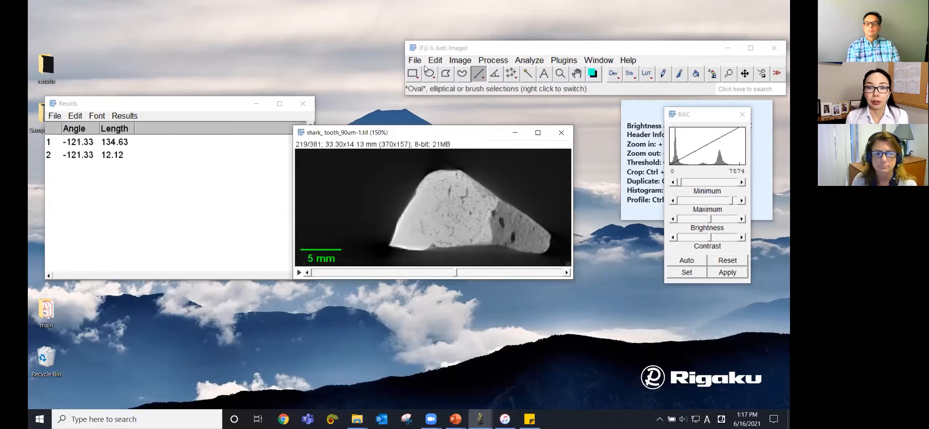
click(415, 60)
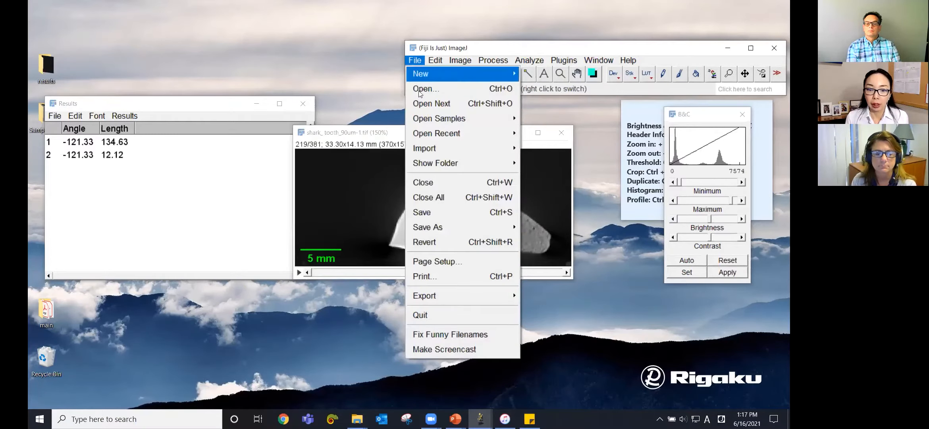
click(425, 228)
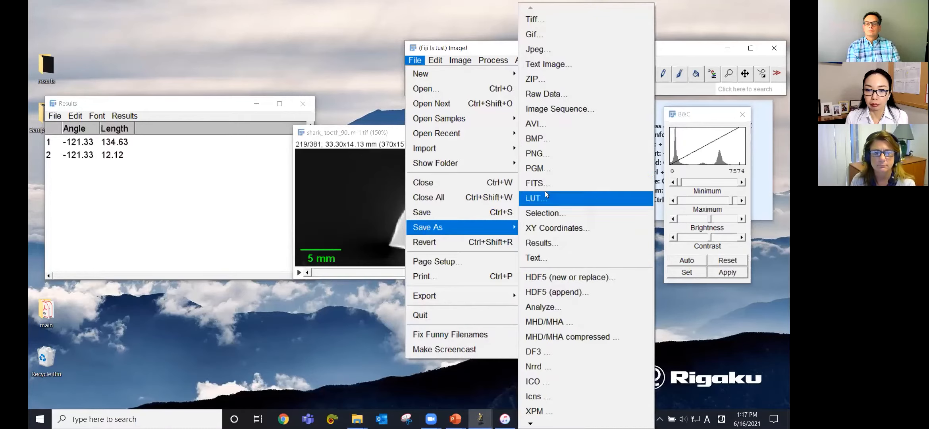
click(555, 125)
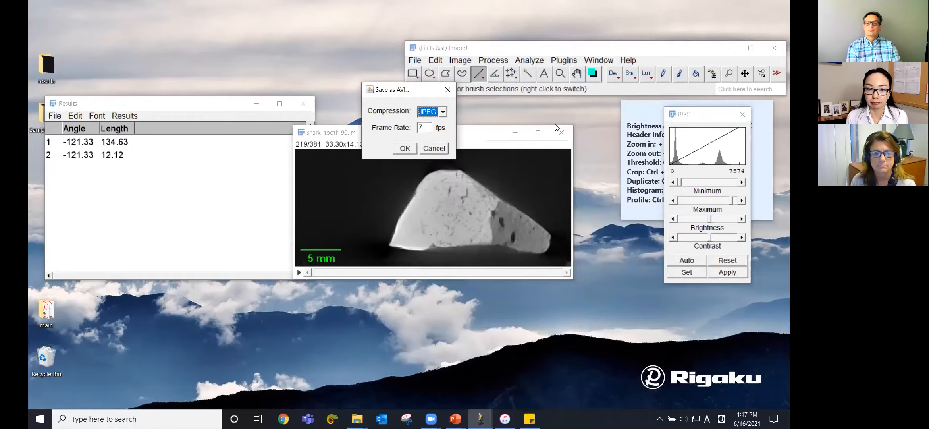
click(433, 115)
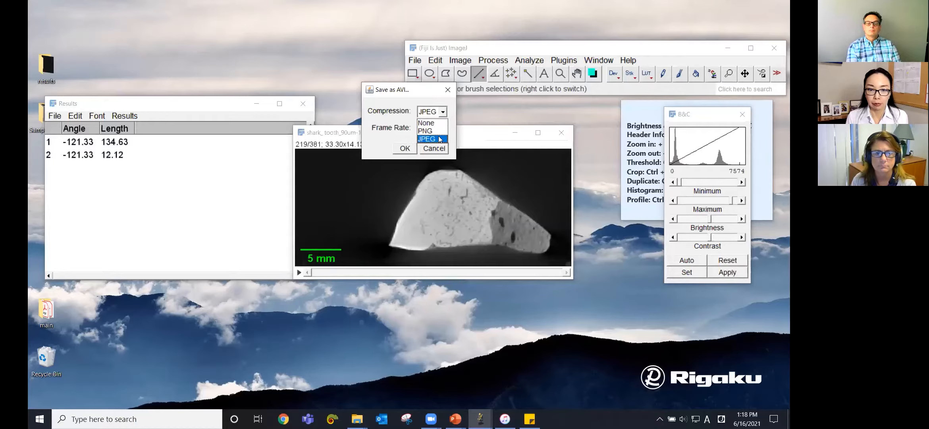
click(440, 139)
click(429, 131)
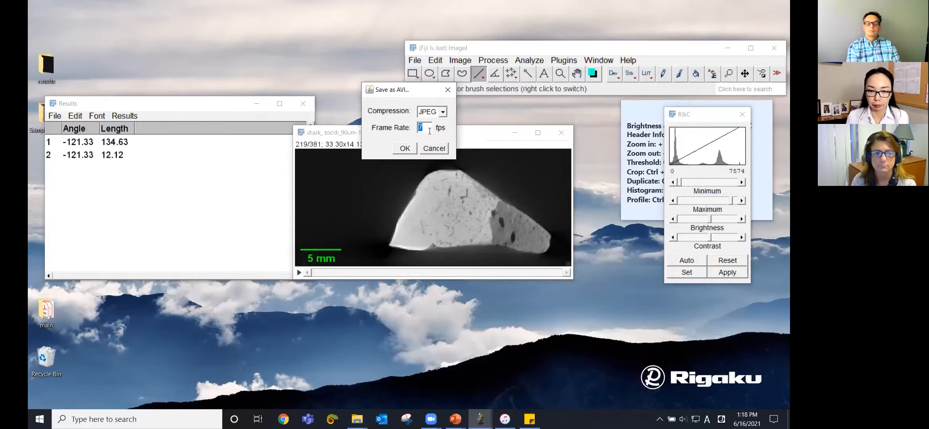
text(20)
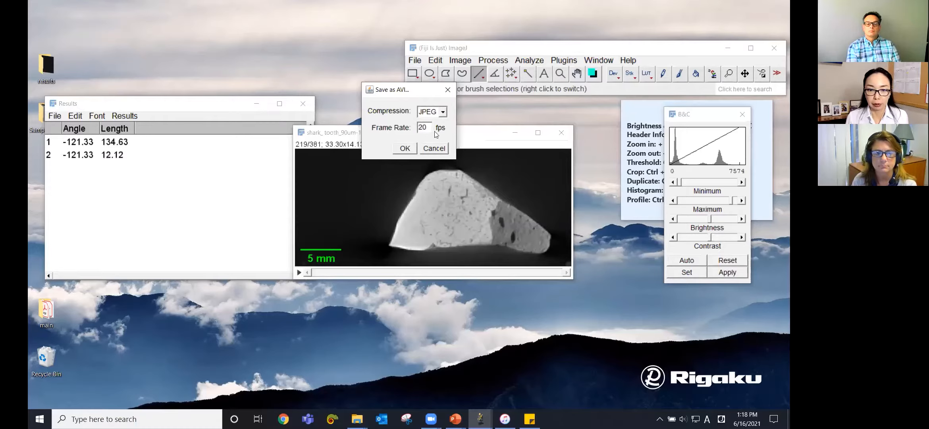
click(411, 149)
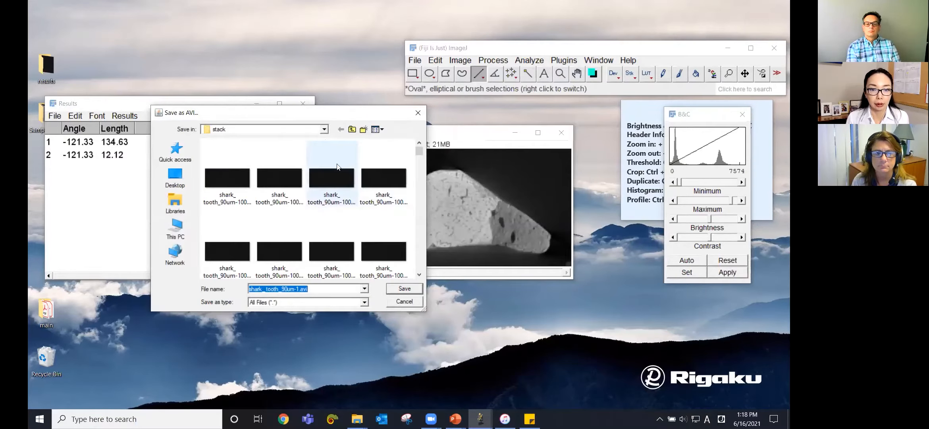
click(351, 129)
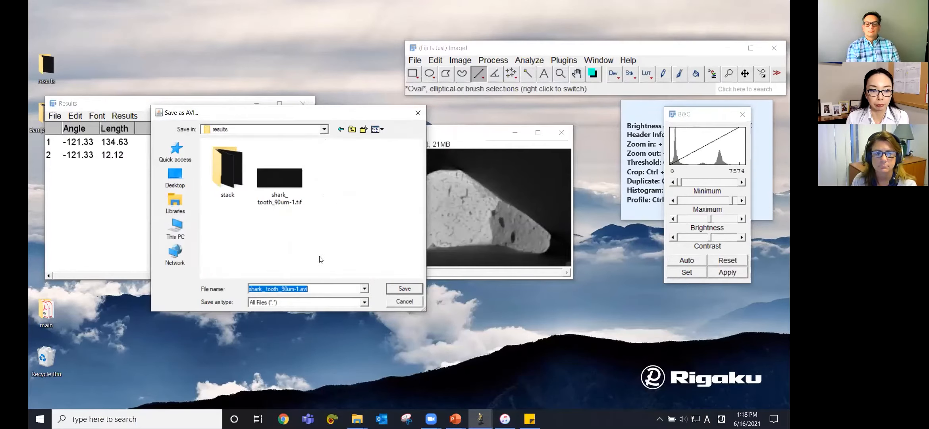
click(401, 290)
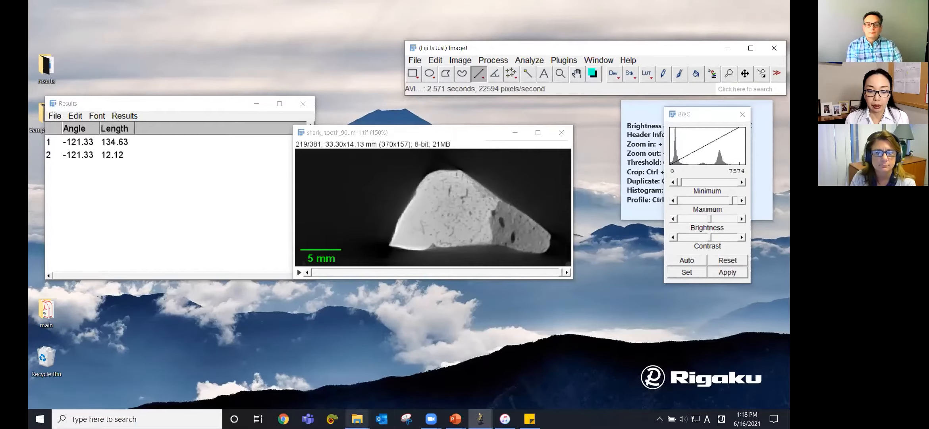
Step: Open the saved AVI from the results folder in a video player and scrub through it
click(357, 419)
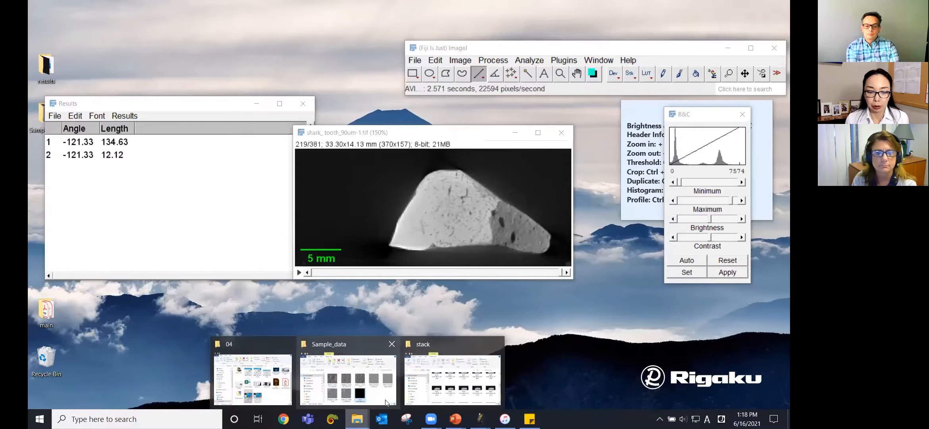
click(464, 391)
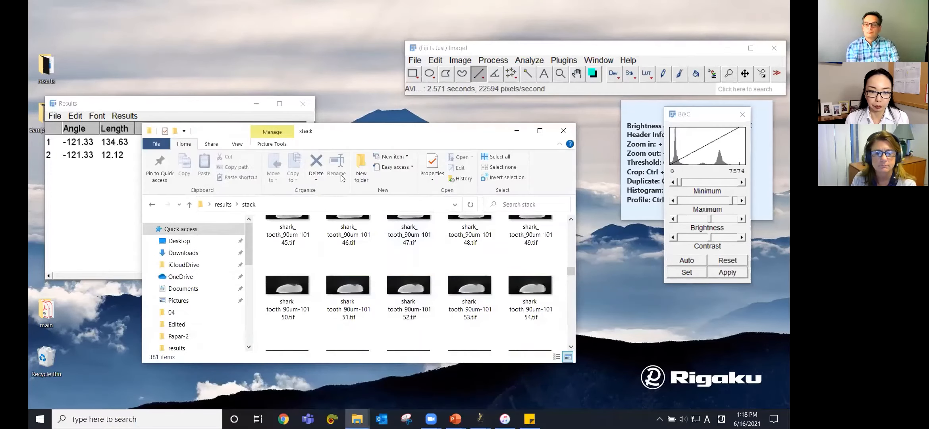
click(233, 205)
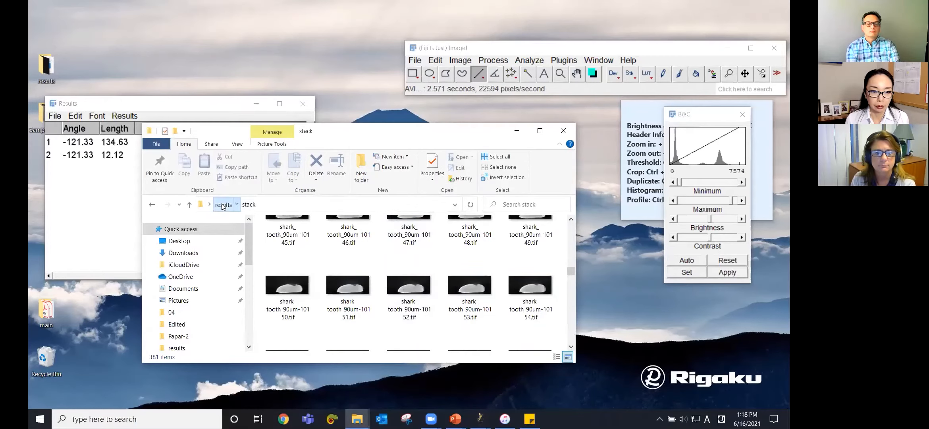
click(356, 257)
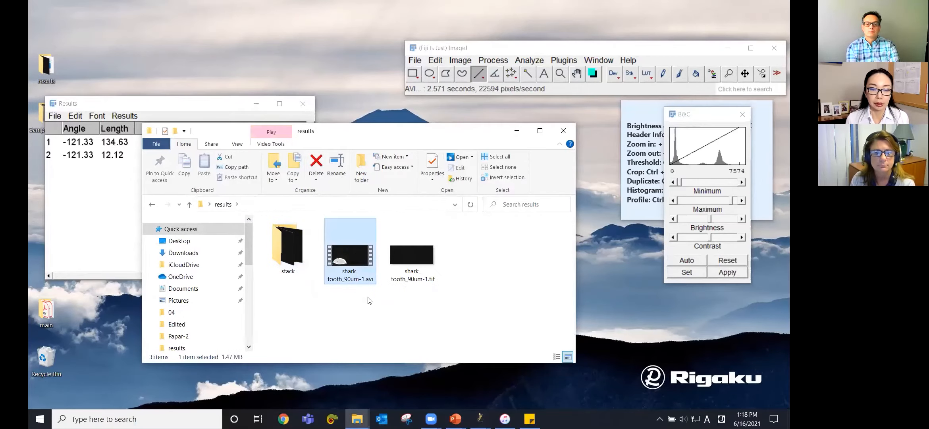
double_click(361, 254)
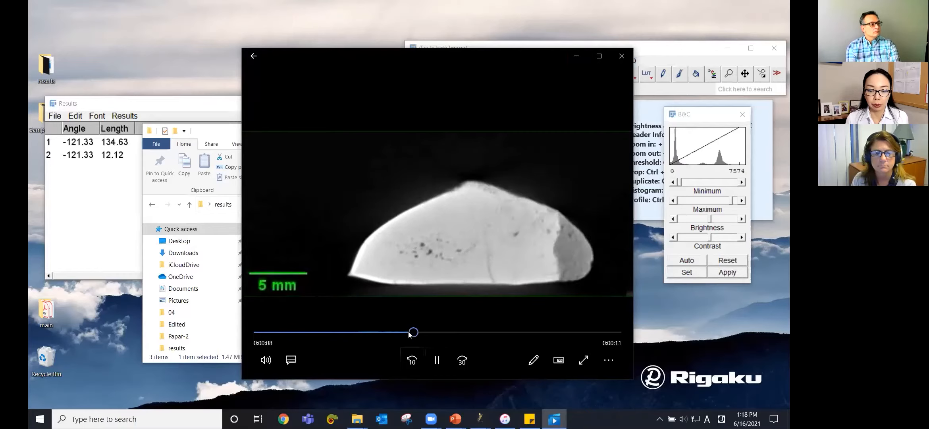
drag(403, 332, 461, 332)
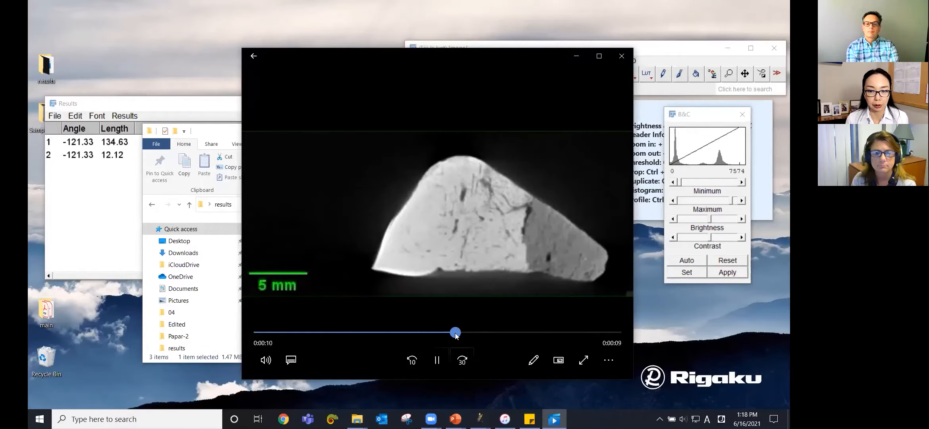
click(624, 58)
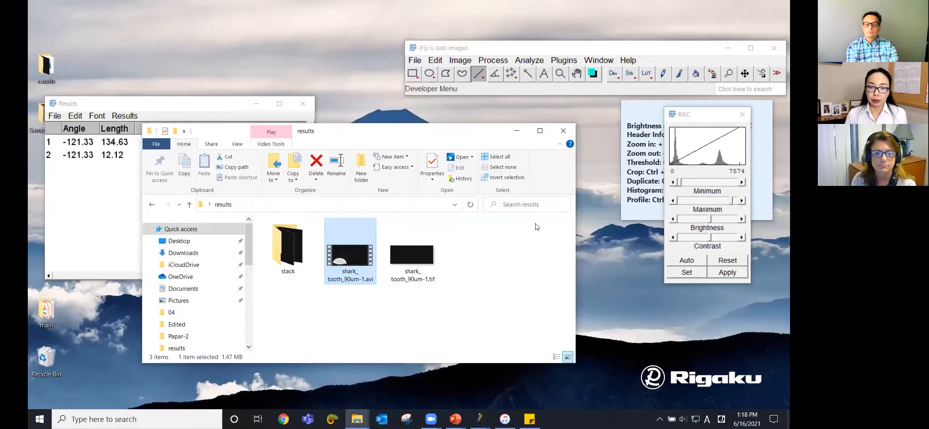
click(517, 131)
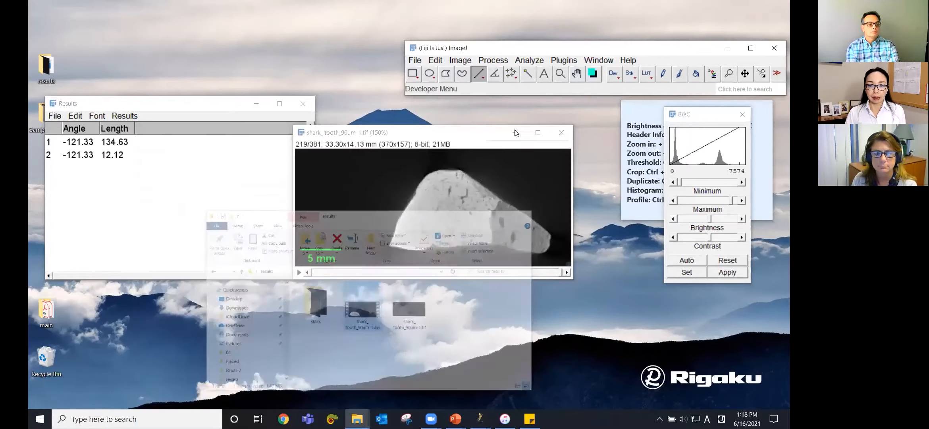
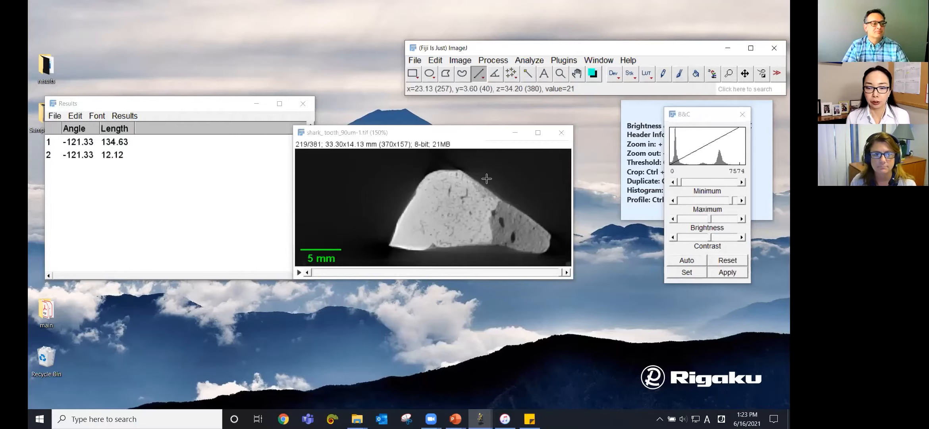
Step: Close the shark tooth image and the results table without saving the measurements
click(562, 133)
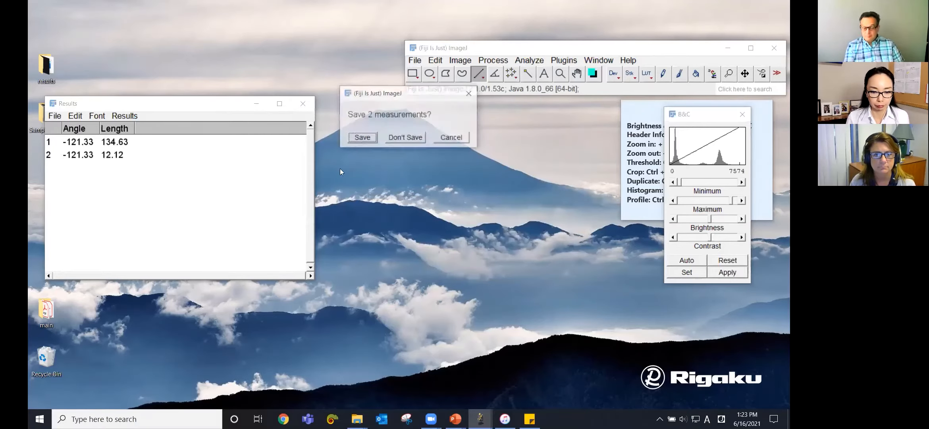
click(416, 141)
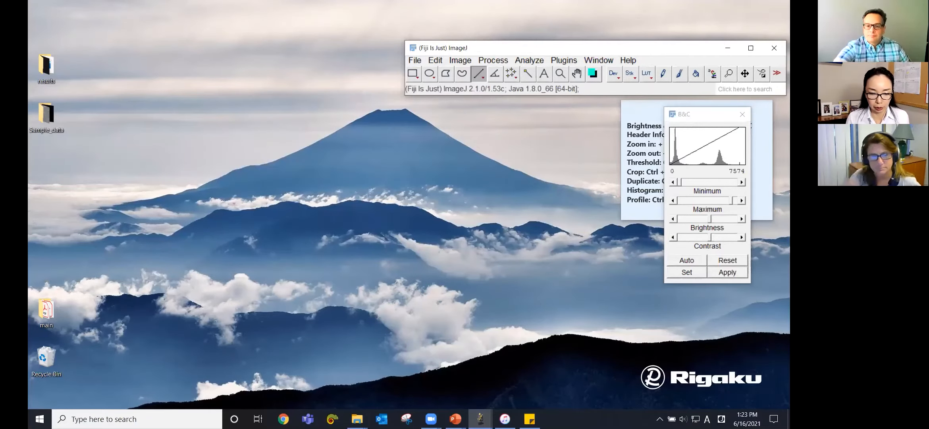
Step: Open bamboo_inside_Cu_1.27um.tif and bamboo_outside_Cu_1.27um.tif from the Sample_data folder in Fiji
mouse_move(357, 419)
click(382, 377)
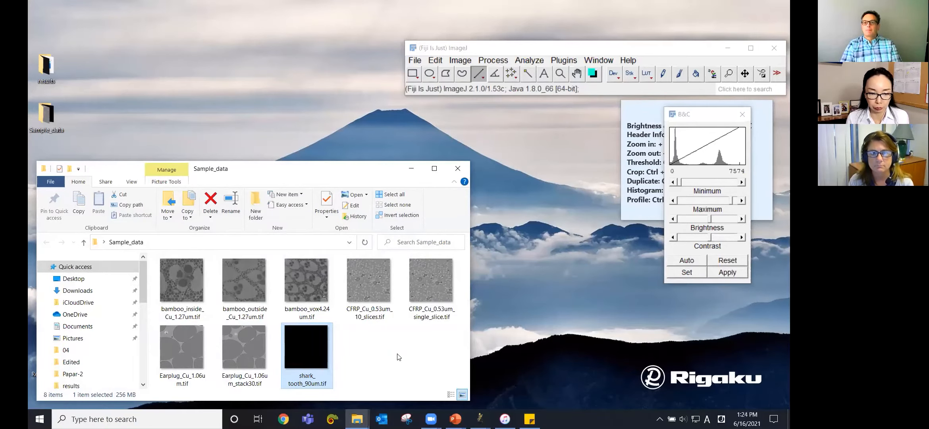
click(184, 289)
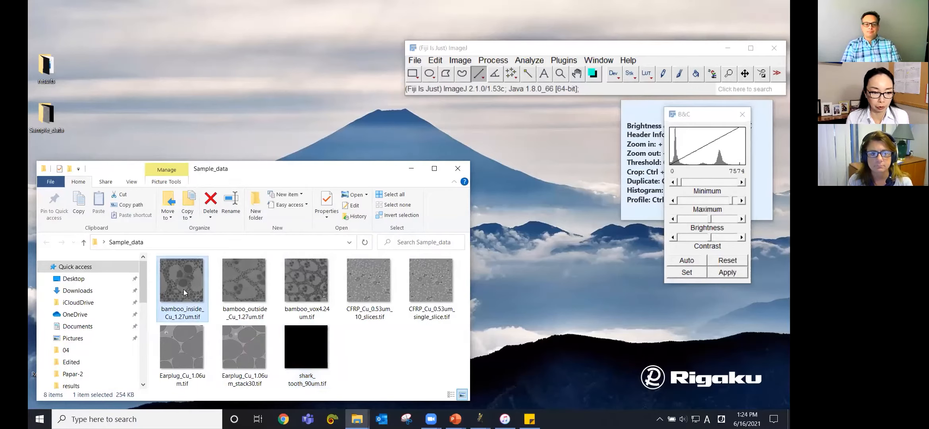
ctrl+click(244, 285)
drag(247, 289, 526, 84)
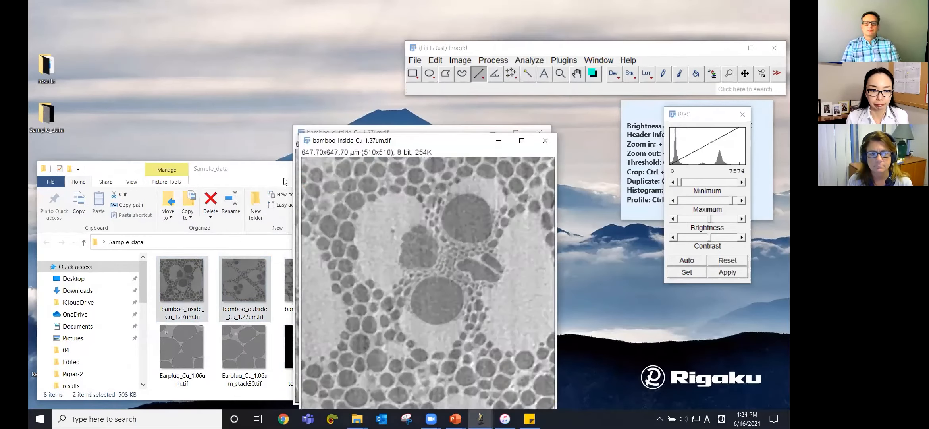
Step: Arrange the two bamboo image windows side by side
click(285, 182)
click(412, 168)
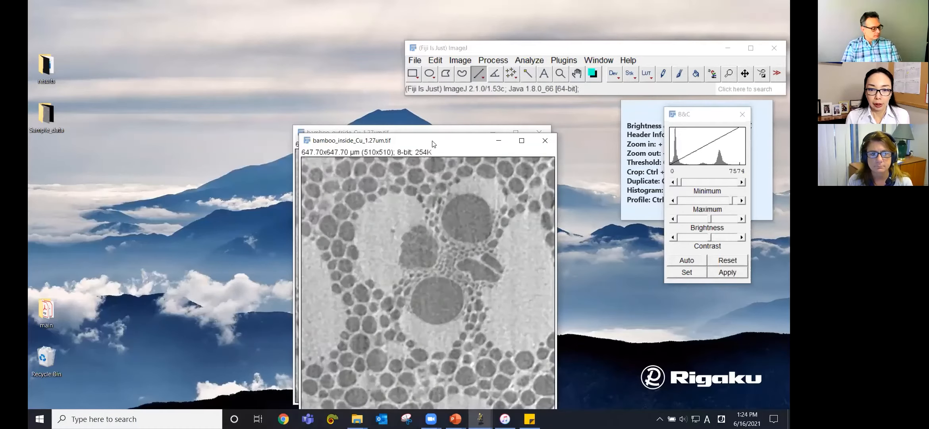
drag(435, 142, 267, 124)
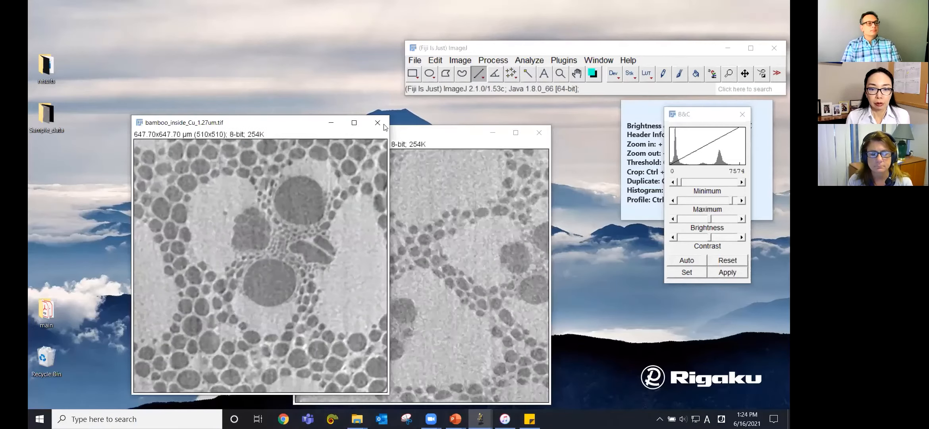
click(413, 133)
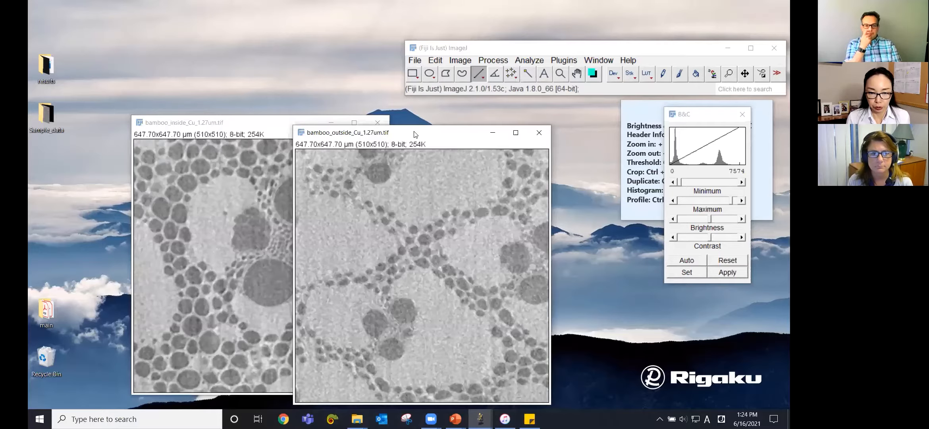
drag(414, 134, 509, 123)
click(294, 130)
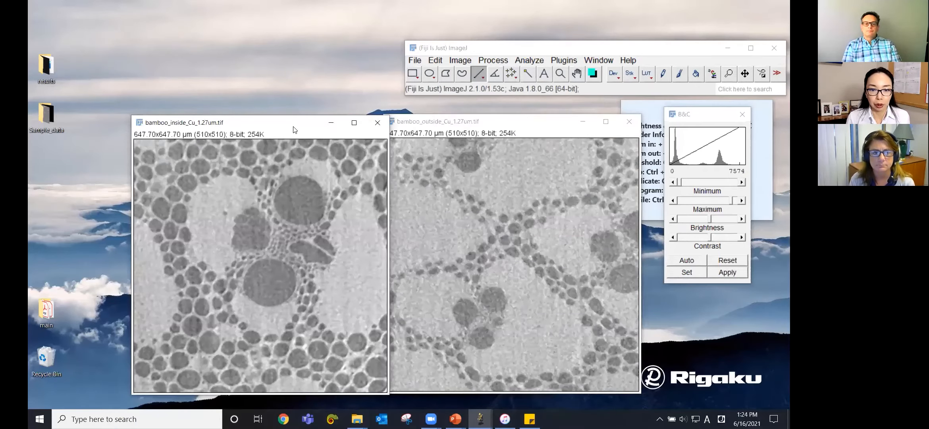
drag(294, 130, 277, 129)
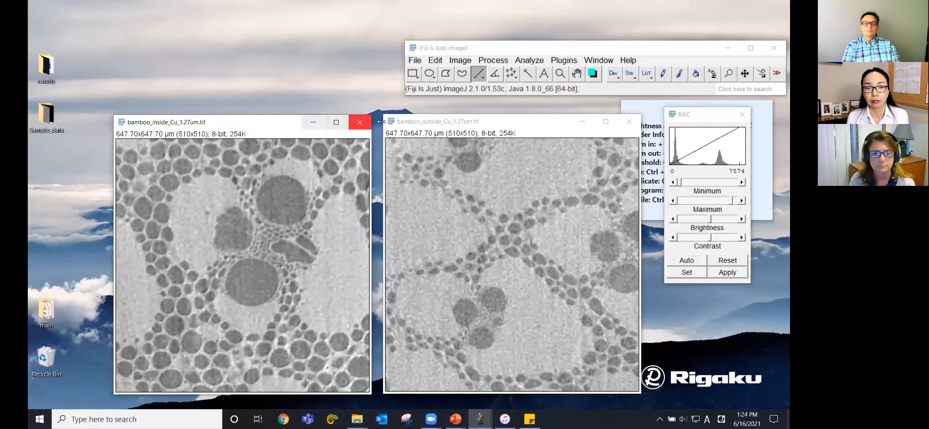
click(443, 123)
drag(444, 124, 443, 126)
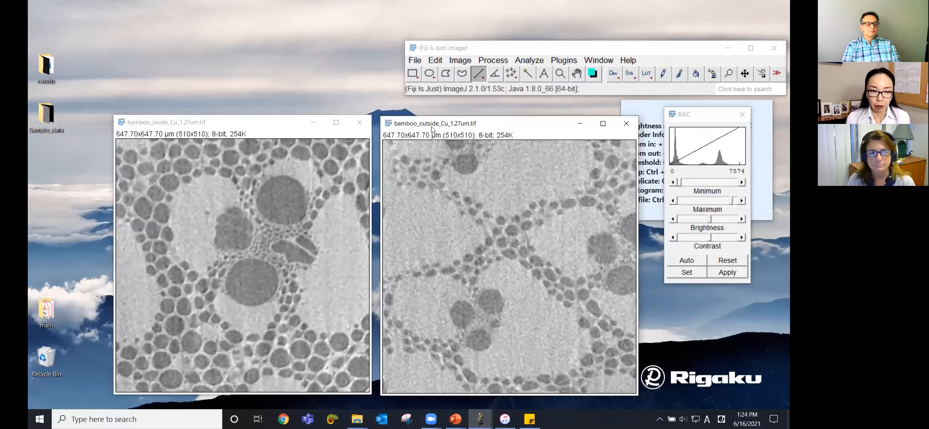
click(271, 126)
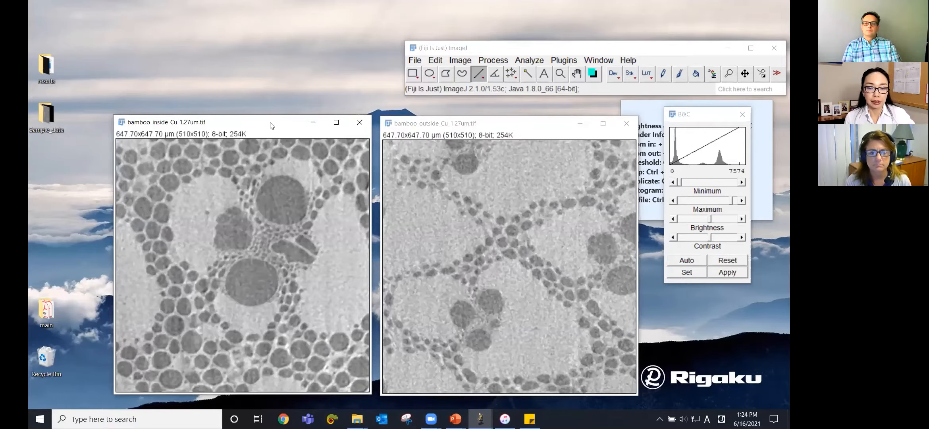
drag(270, 125, 273, 121)
click(433, 119)
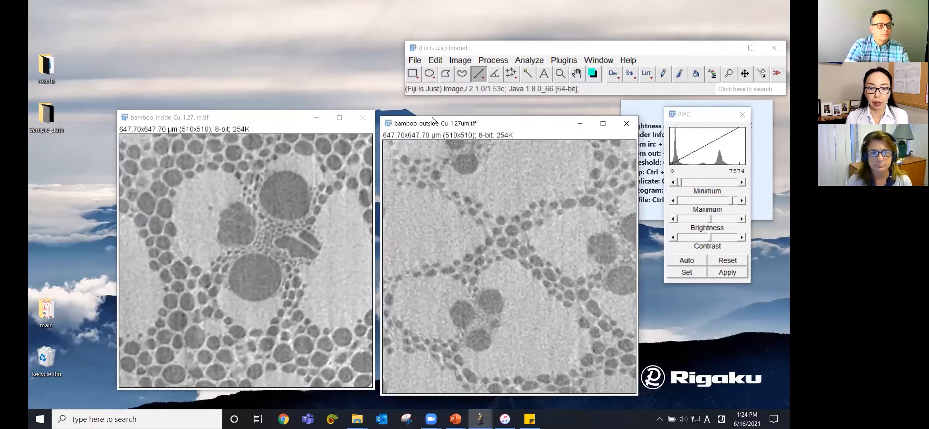
drag(433, 119, 435, 114)
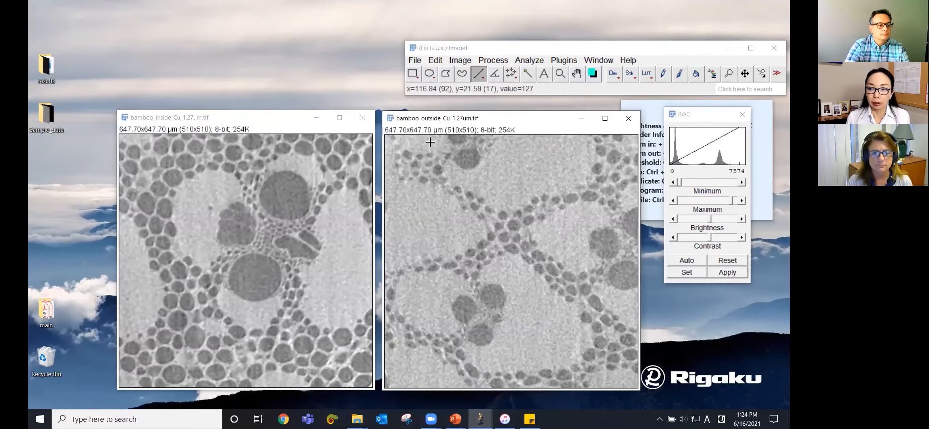
Step: Apply automatic brightness and contrast to both bamboo images
click(687, 260)
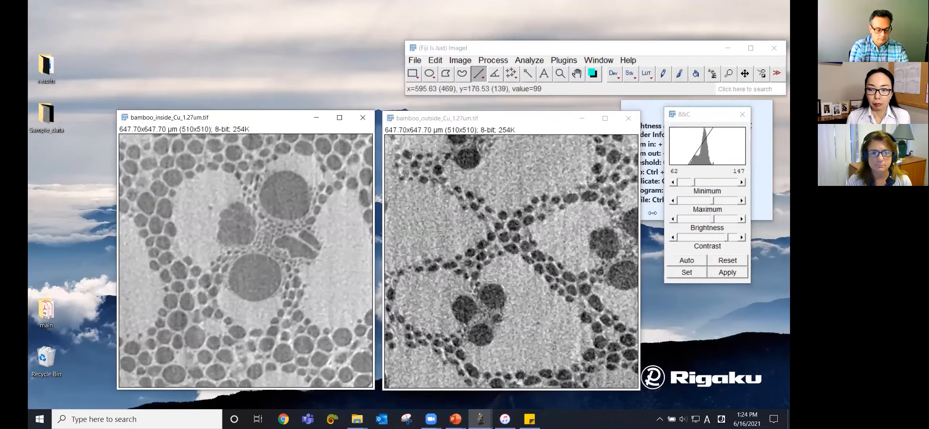
click(686, 260)
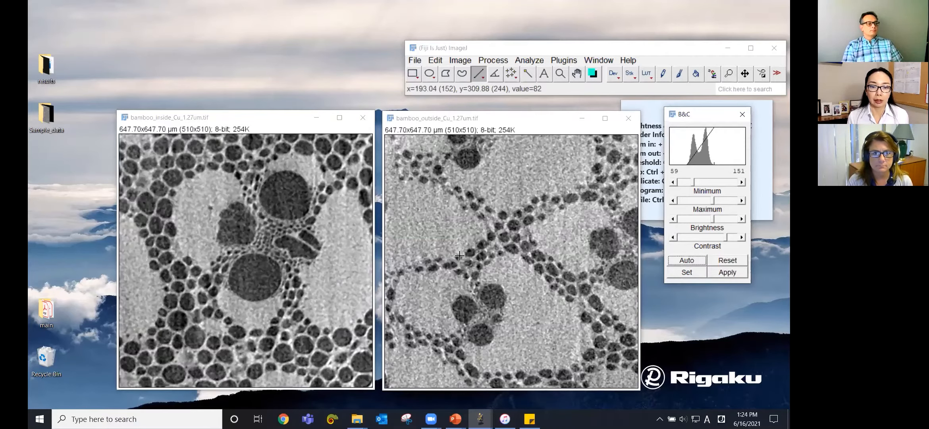
click(243, 119)
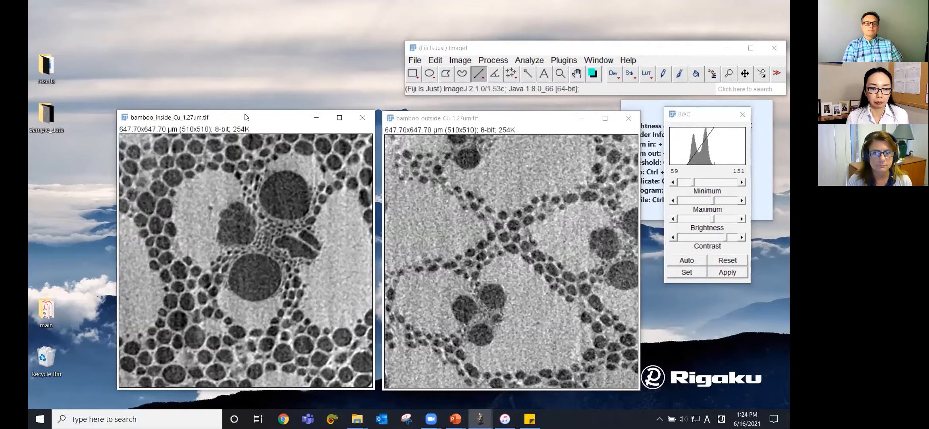
drag(245, 116, 247, 115)
click(455, 119)
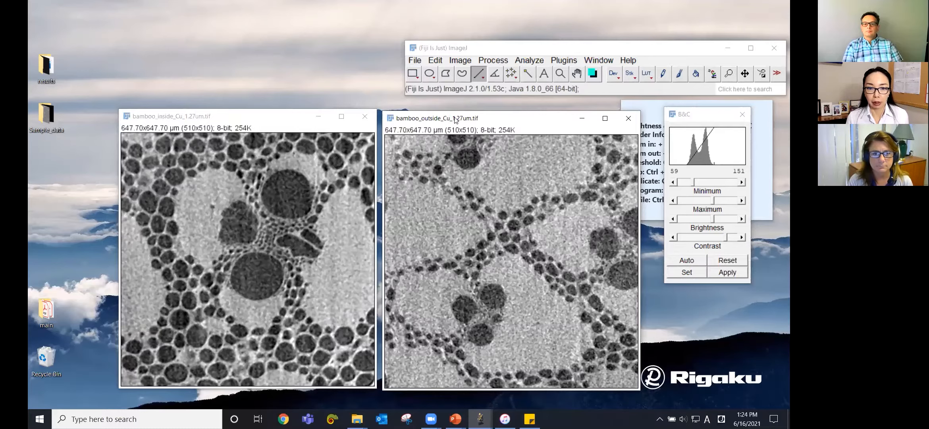
drag(455, 119, 457, 118)
click(278, 121)
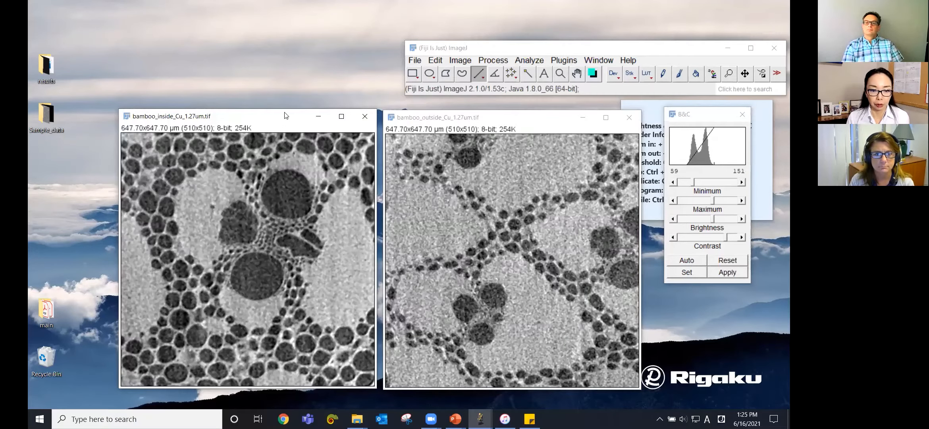
drag(284, 113, 285, 115)
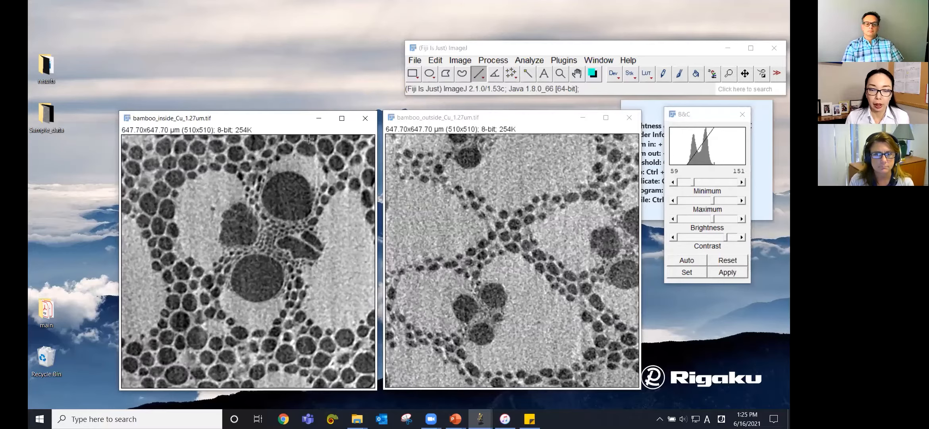
Step: Open the Threshold tool on the bamboo inside image
click(461, 60)
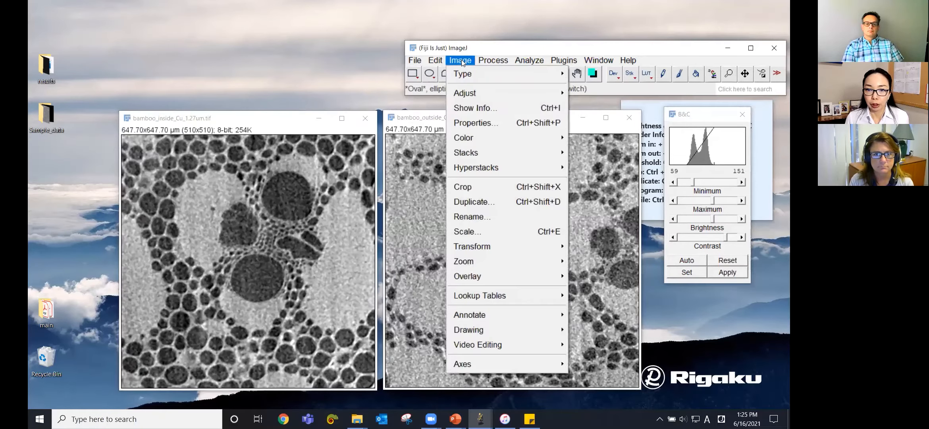
mouse_move(467, 91)
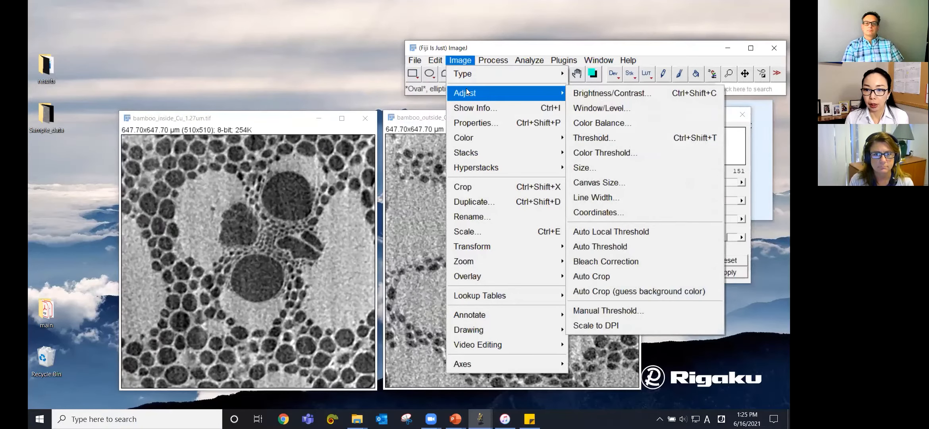
click(595, 138)
drag(627, 219, 559, 186)
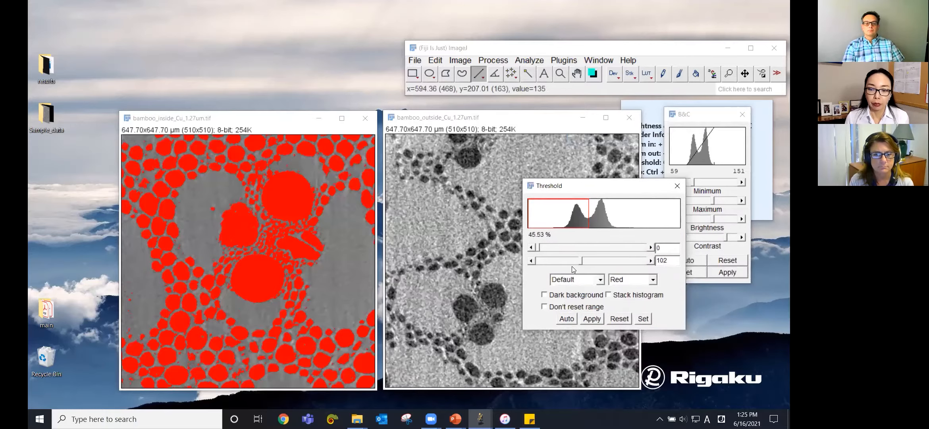
Step: Try the Huang threshold method and adjust its upper limit, then switch back to Default
click(574, 279)
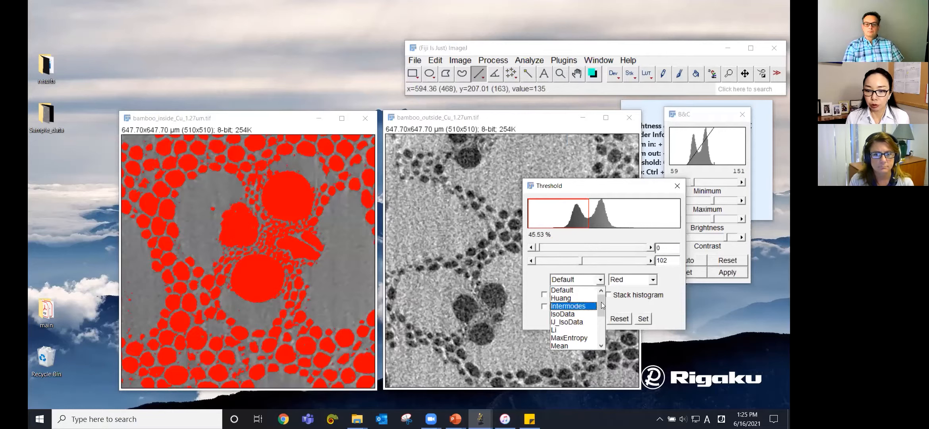
click(591, 242)
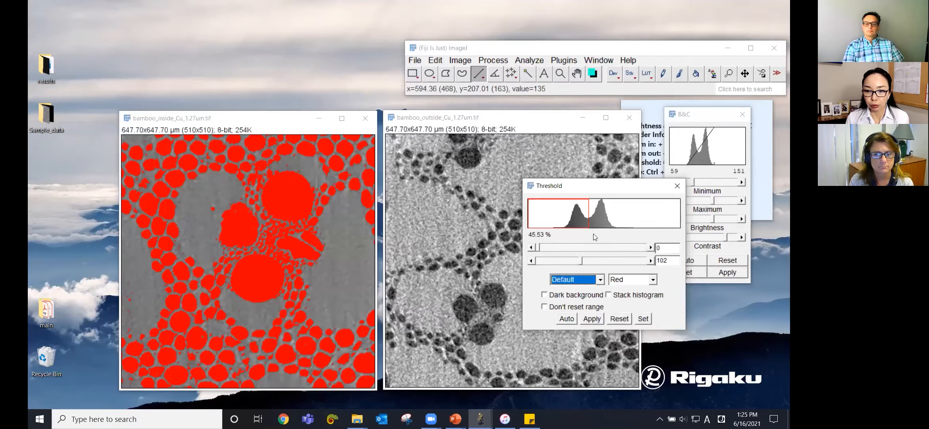
click(579, 279)
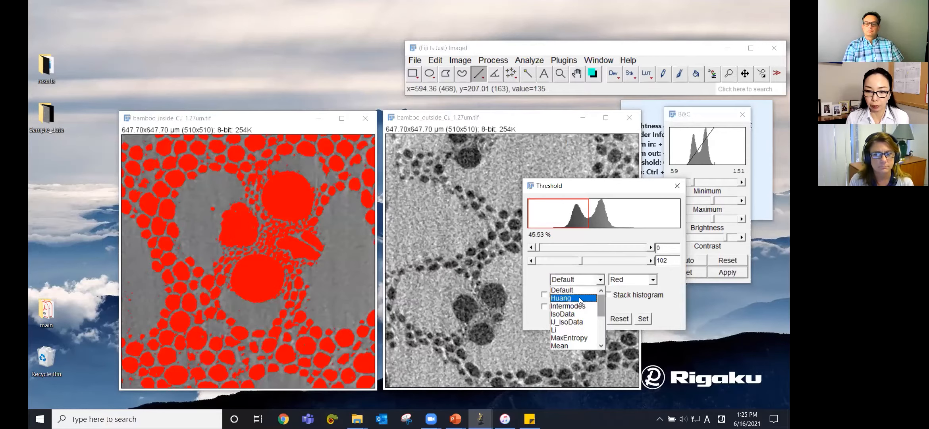
click(581, 301)
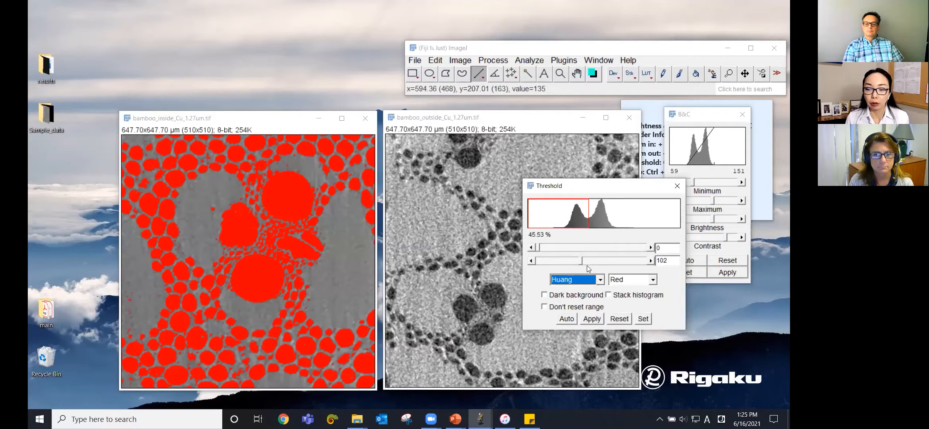
mouse_move(581, 262)
mouse_down()
mouse_move(597, 262)
mouse_move(581, 259)
mouse_up()
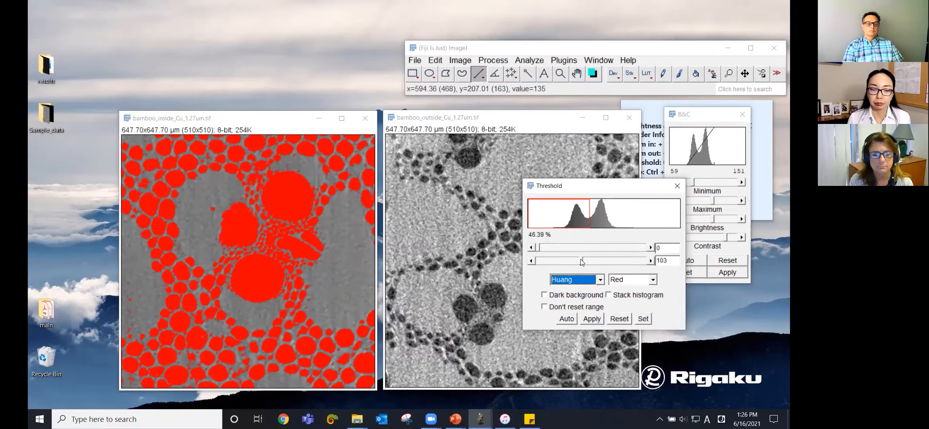
click(600, 279)
scroll(602, 298, up, 1)
click(567, 292)
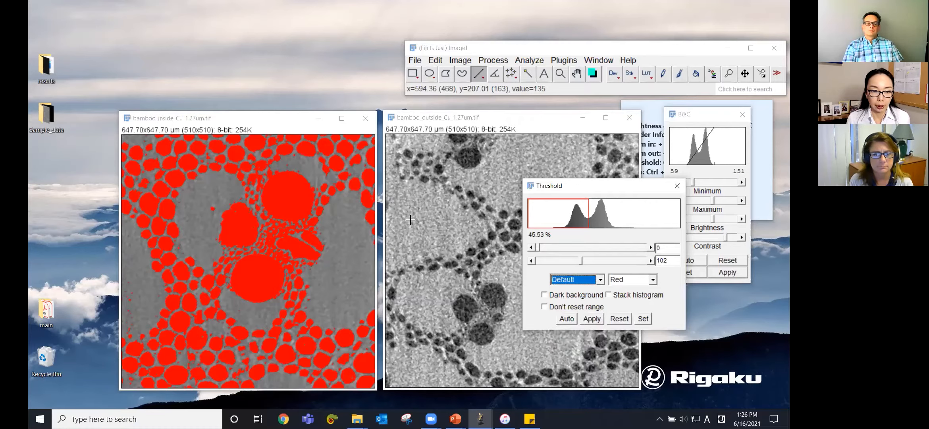
Step: Apply an automatic Default threshold to the bamboo outside image
click(267, 119)
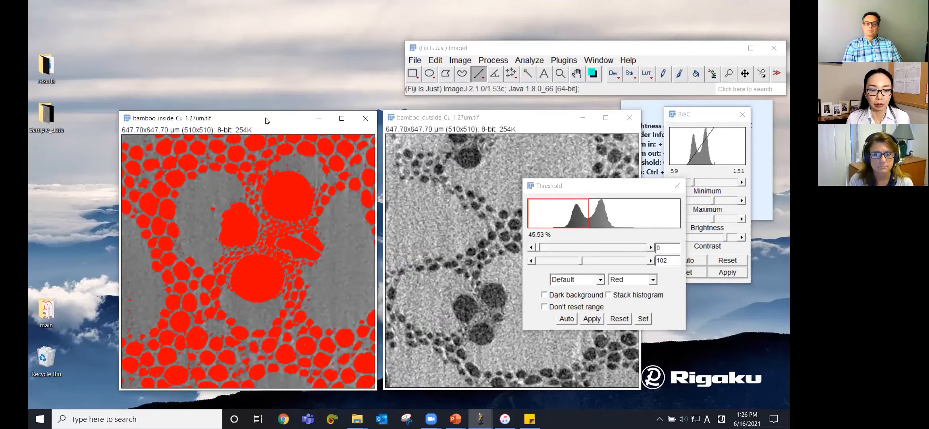
drag(266, 118, 267, 117)
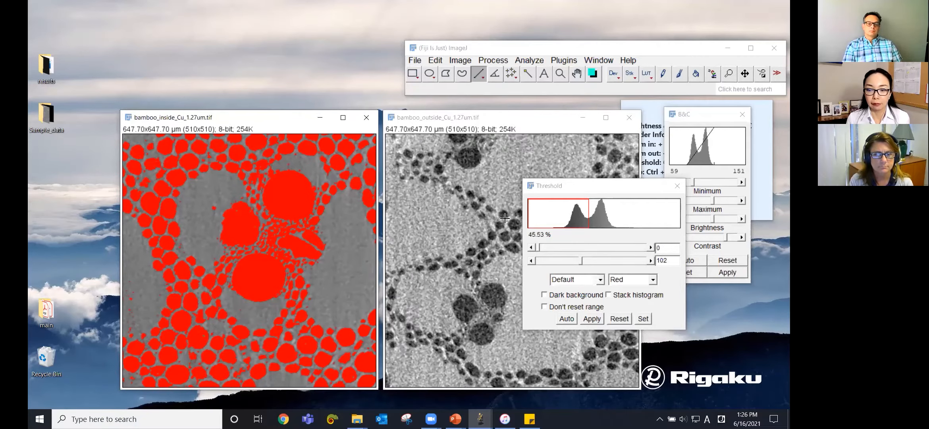
drag(571, 187, 638, 186)
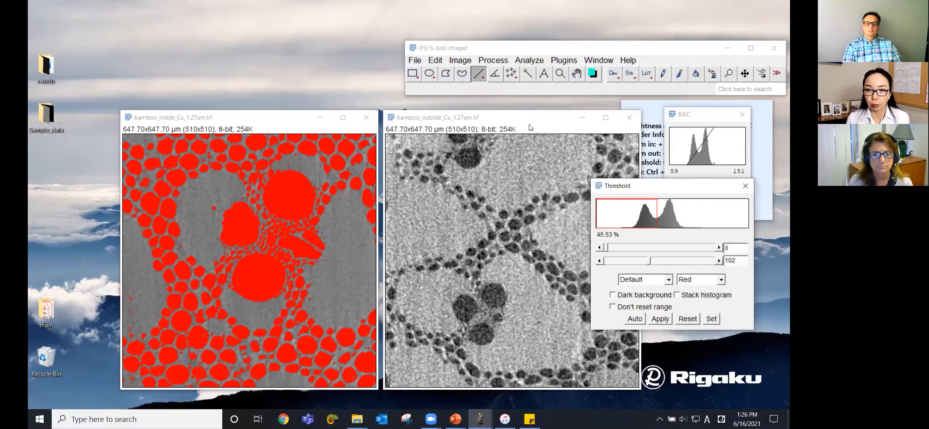
click(528, 120)
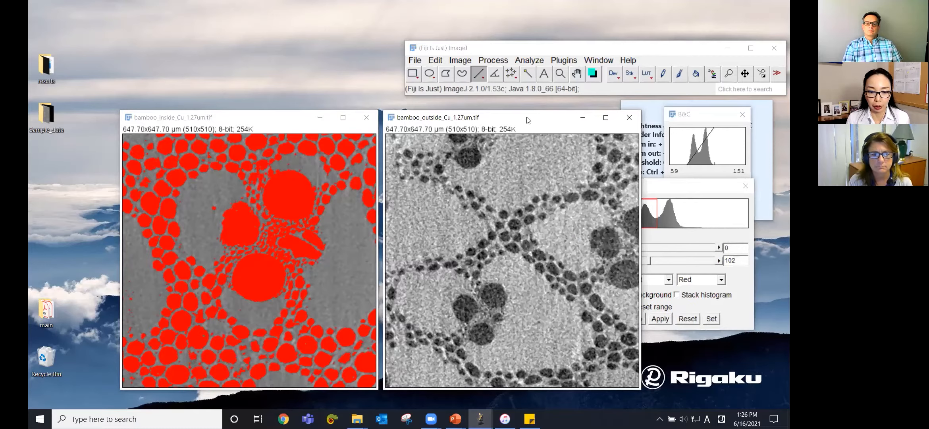
click(670, 186)
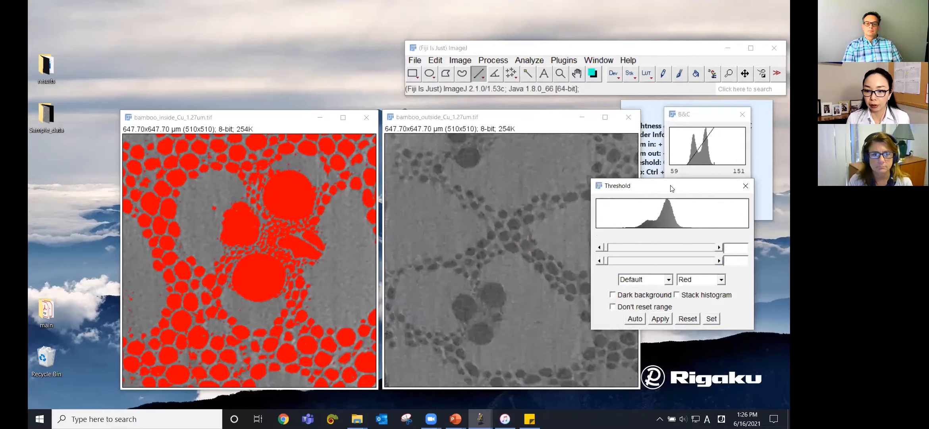
click(635, 319)
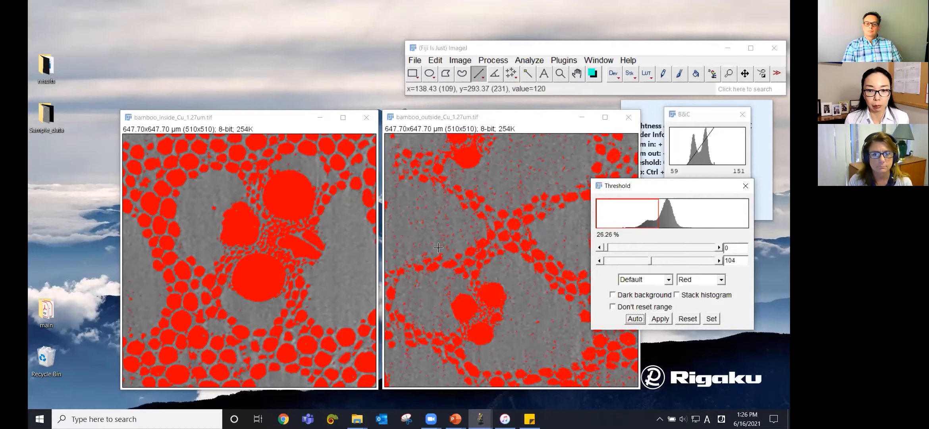
Step: Cycle through the threshold methods on the bamboo outside image, stopping at Minimum
click(654, 280)
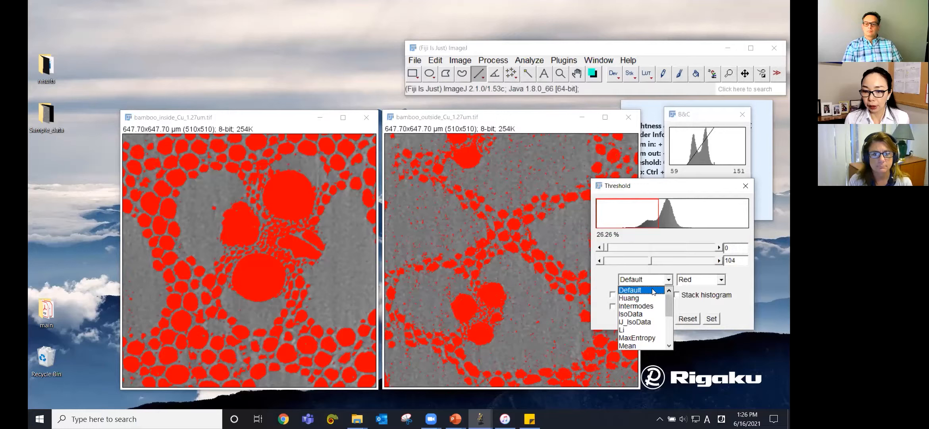
click(653, 291)
key(Down)
key(Down)
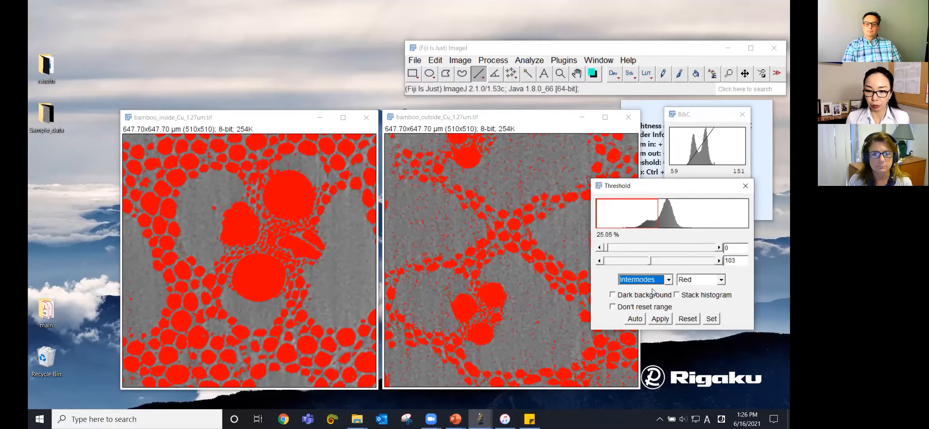
key(Down)
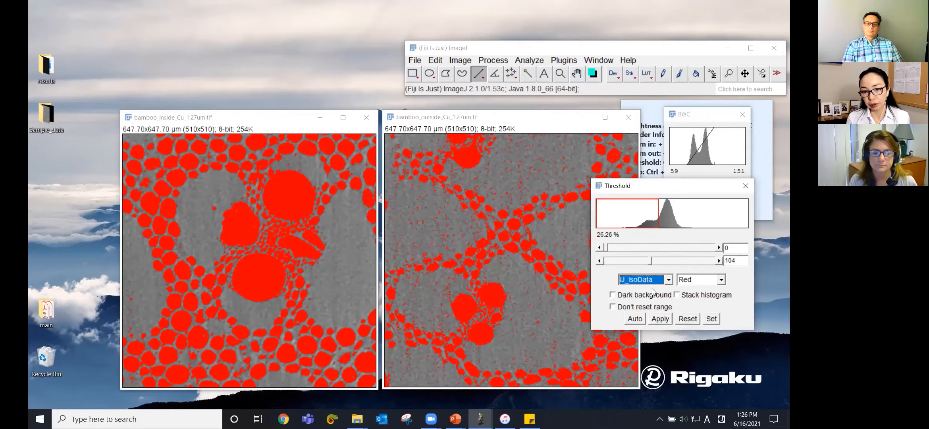
key(Down)
key(Down)
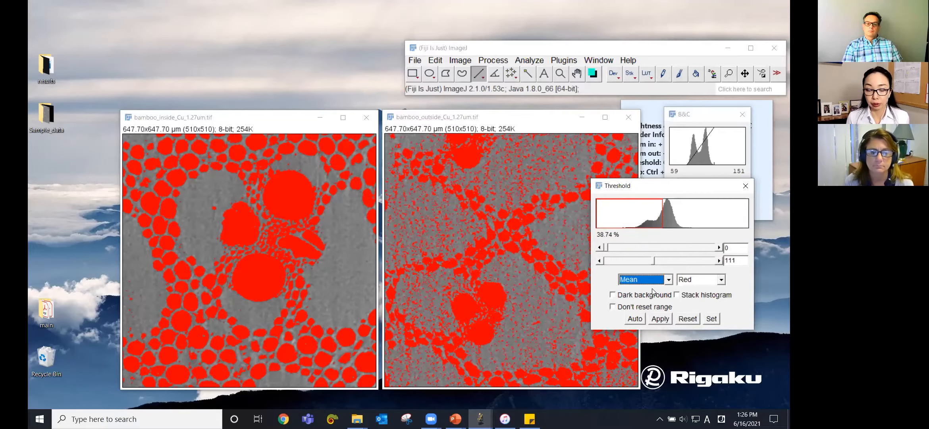
key(Down)
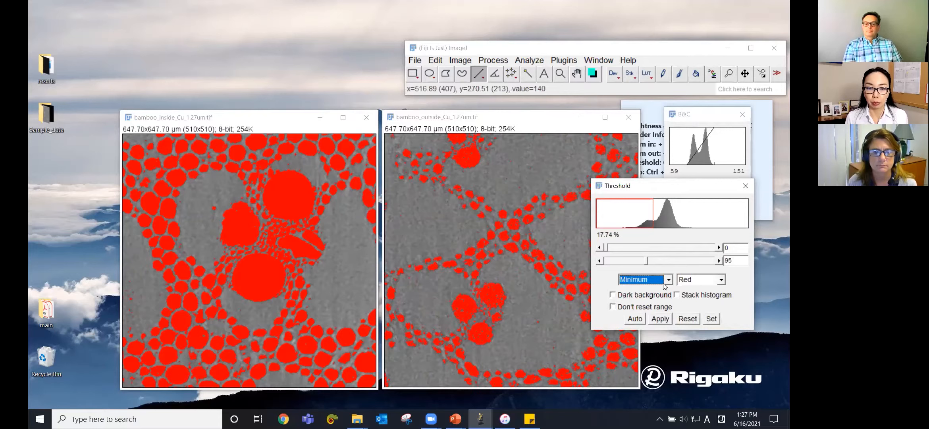
Step: Apply an automatic Minimum threshold to the bamboo inside image
click(273, 119)
drag(272, 119, 272, 119)
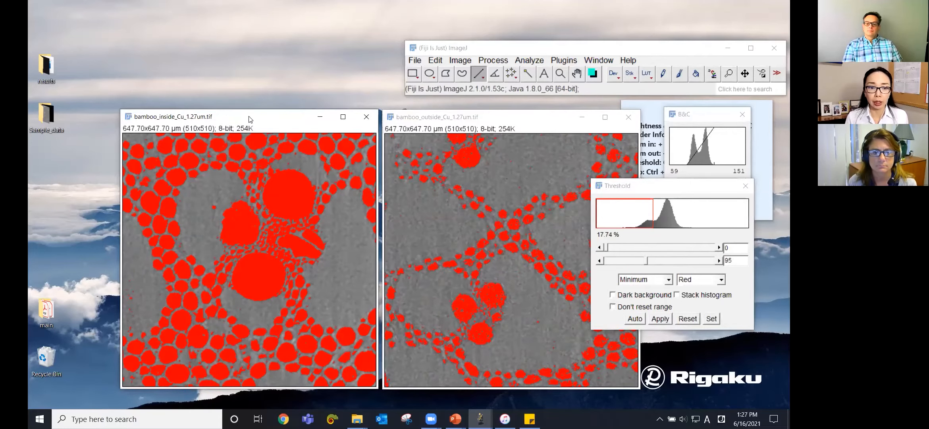
drag(250, 119, 250, 120)
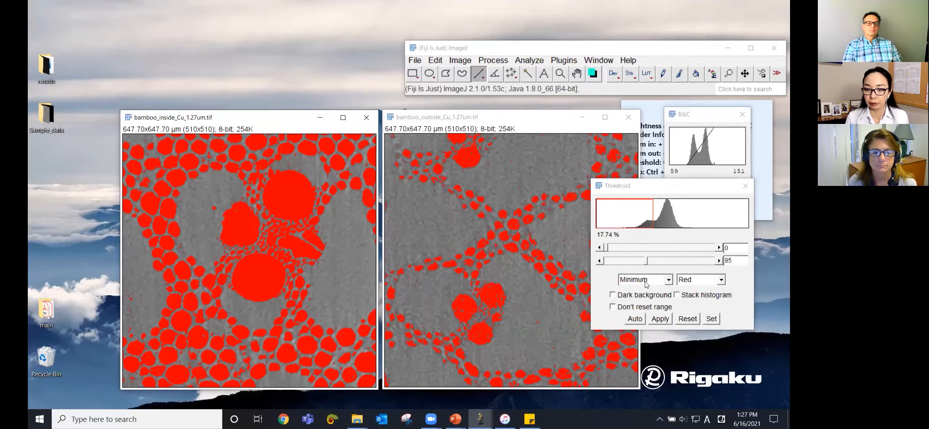
click(635, 319)
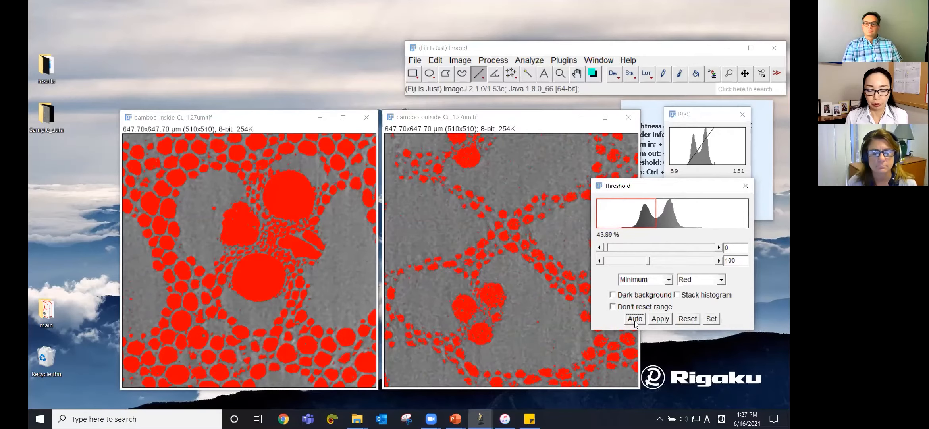
click(660, 319)
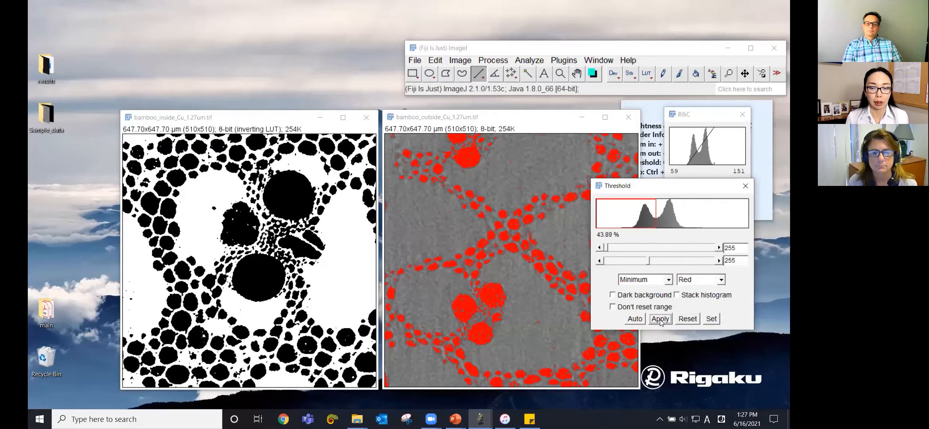
Step: Apply the Minimum threshold to the bamboo outside image and close the Threshold tool
click(526, 117)
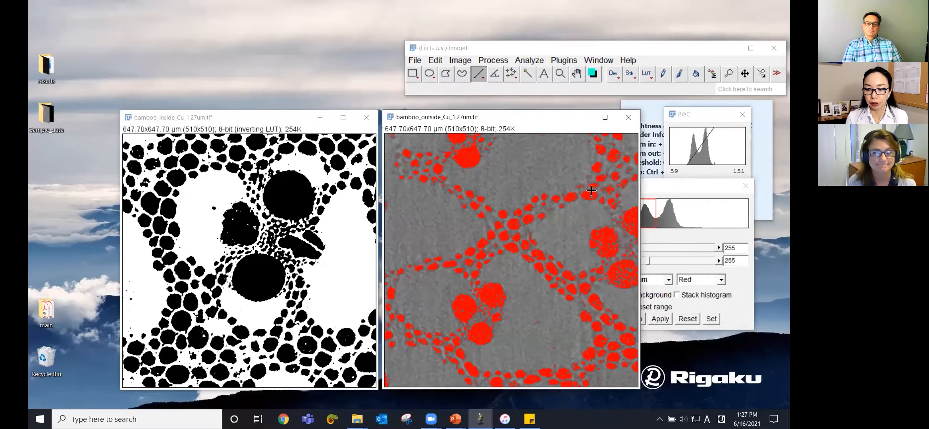
click(703, 305)
click(660, 319)
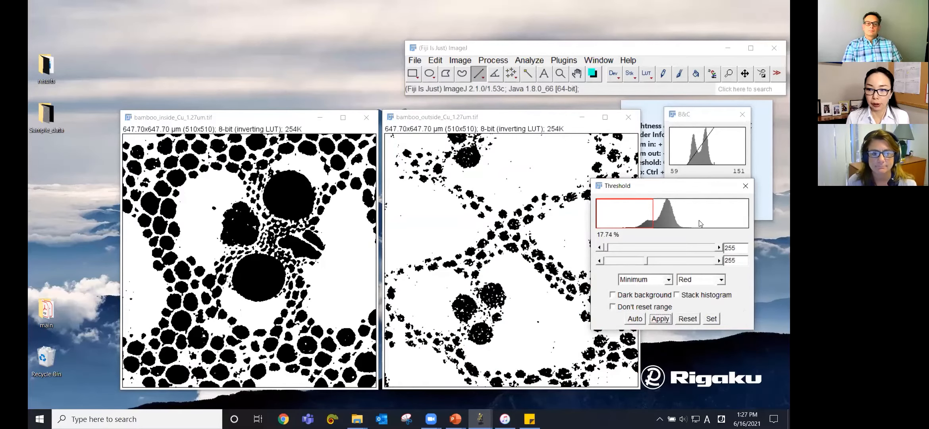
click(745, 187)
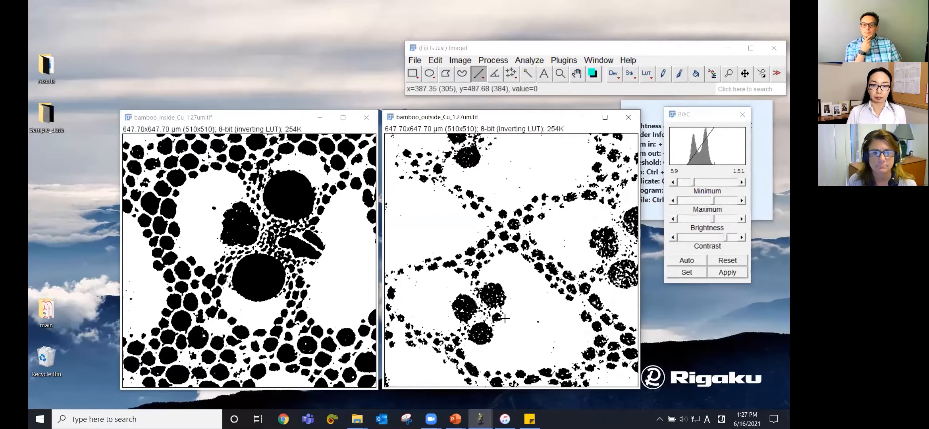
Step: Measure the thresholded bamboo inside image
click(281, 120)
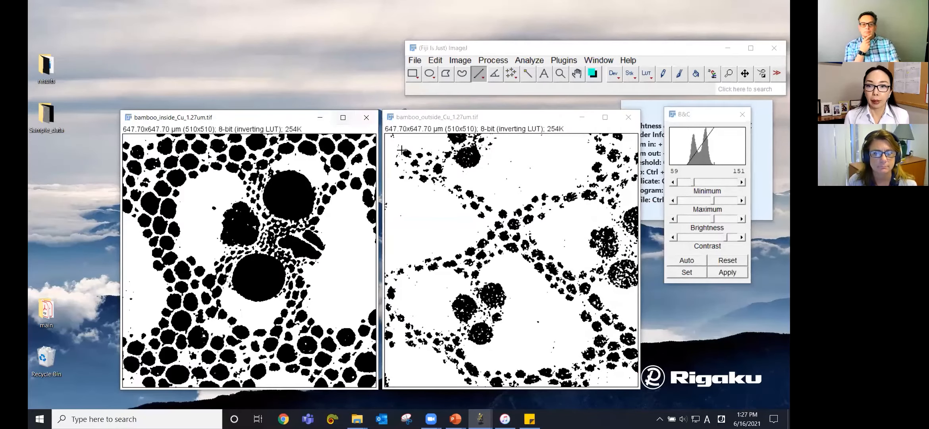
click(529, 60)
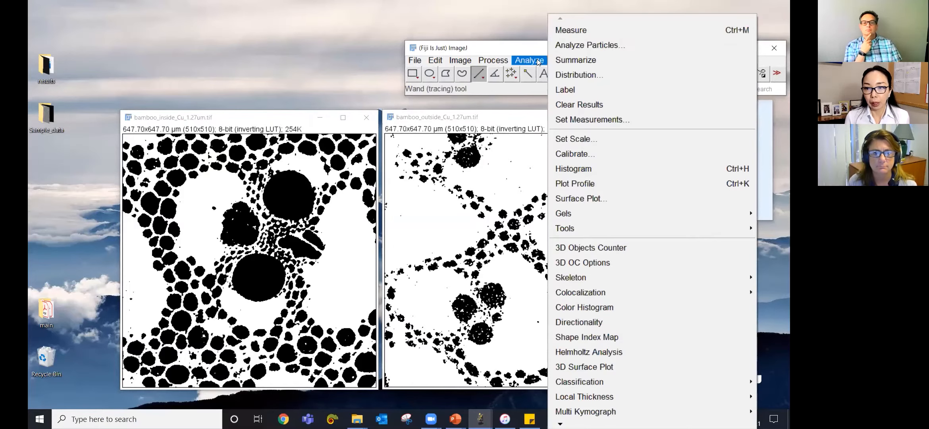
click(574, 32)
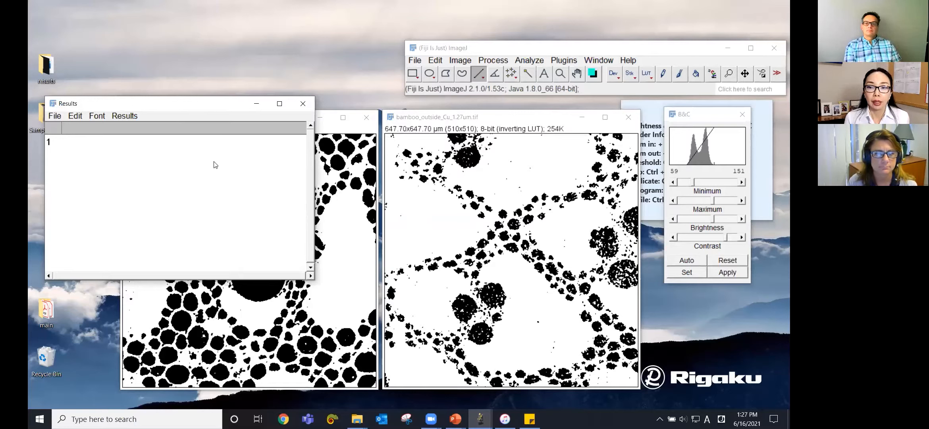
Step: Set the measurements to record only Area fraction
click(532, 61)
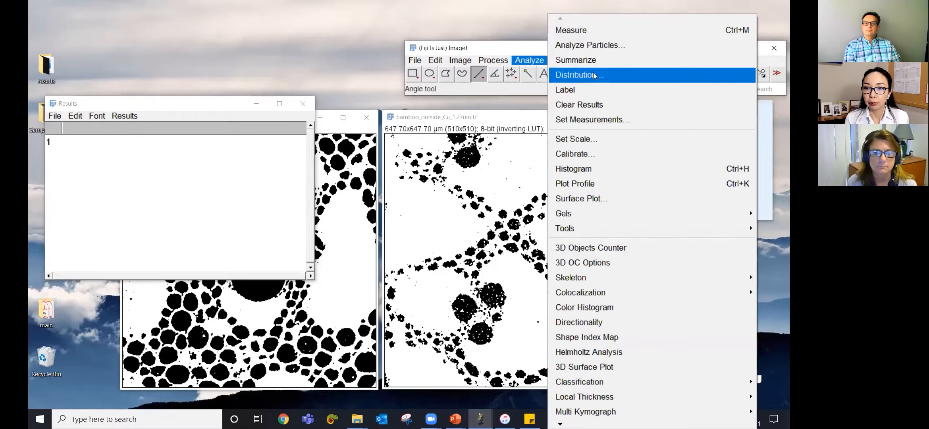
click(602, 120)
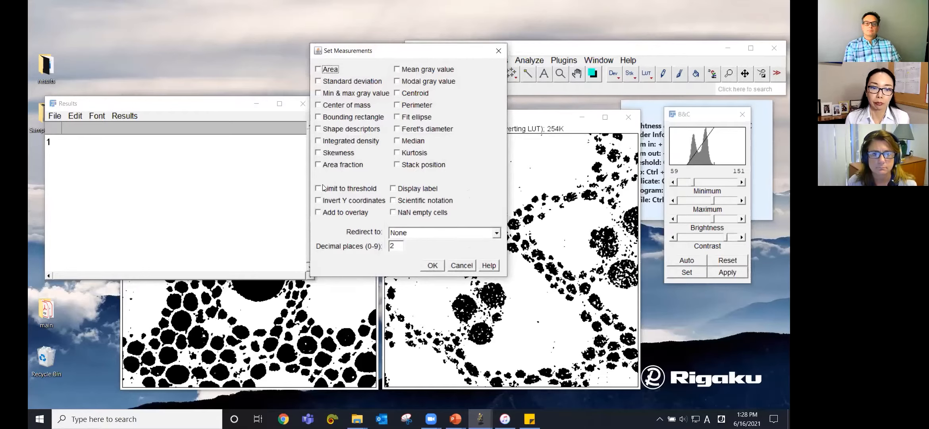
click(318, 165)
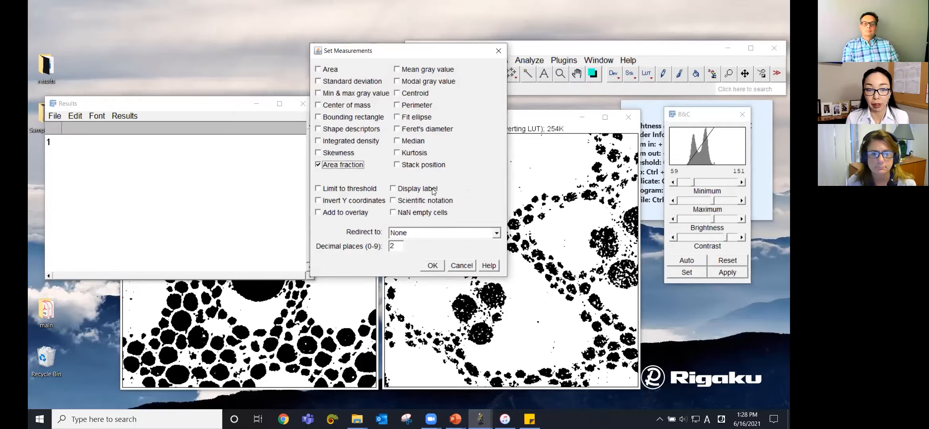
click(436, 266)
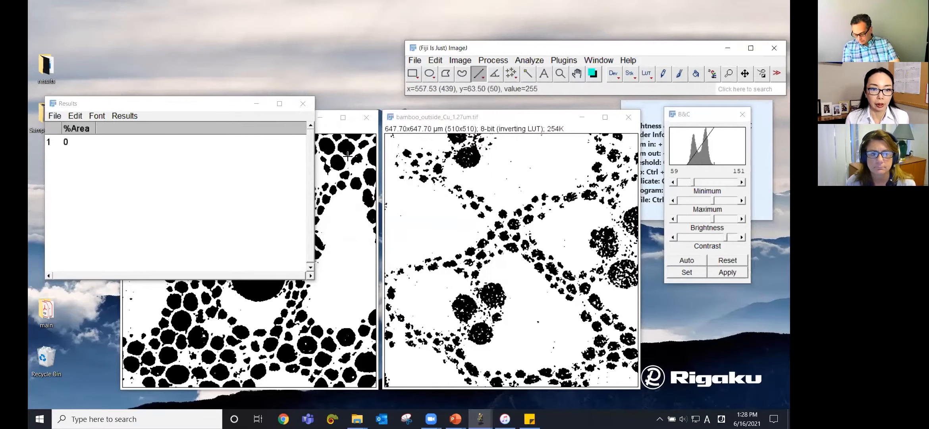
Step: Measure the area fraction of the bamboo inside image
click(345, 157)
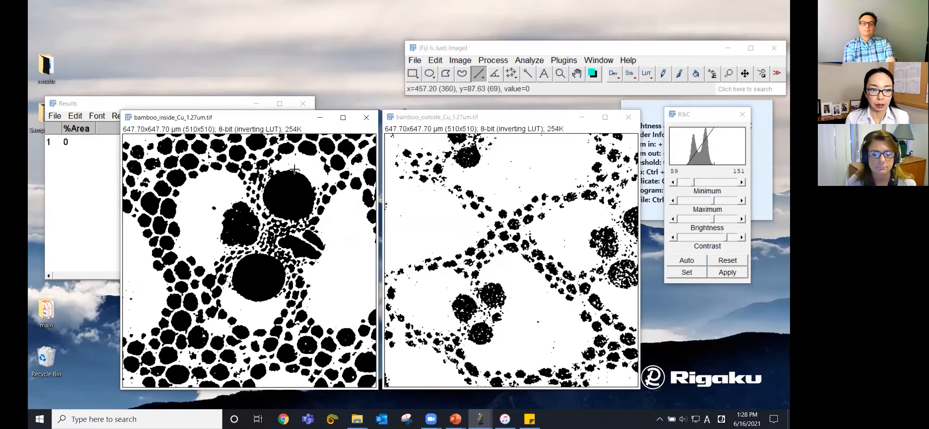
key(ctrl+m)
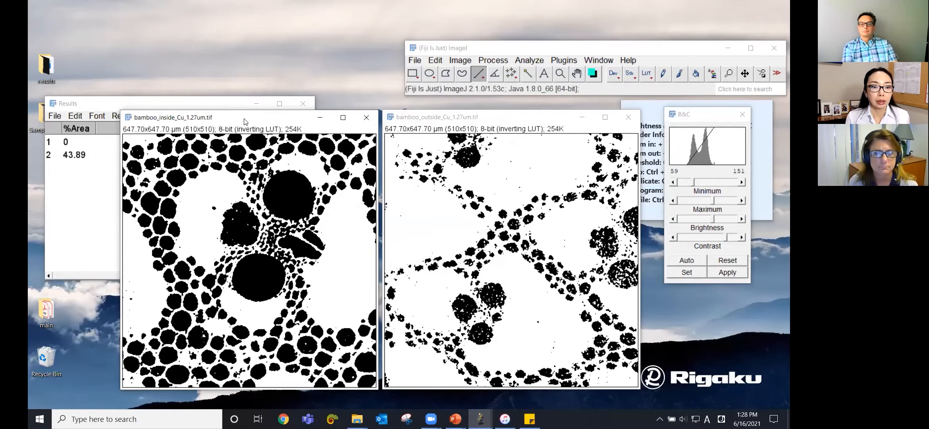
drag(245, 118, 245, 116)
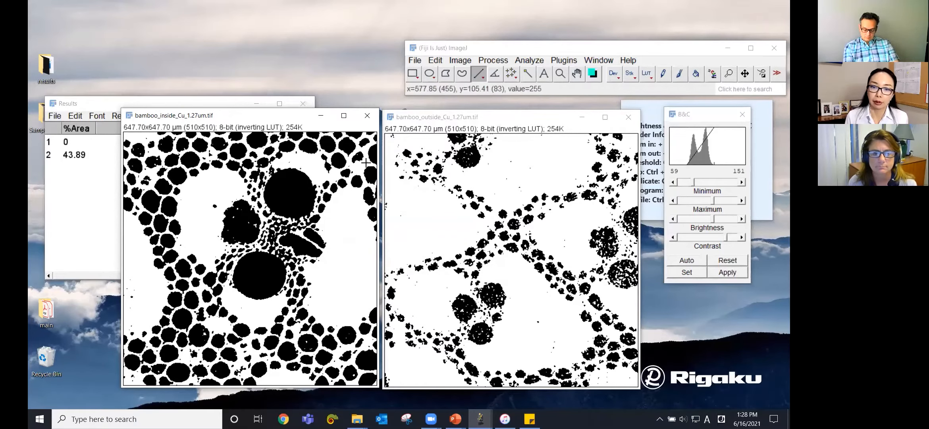
Step: Measure the area fraction of the bamboo outside image
click(502, 119)
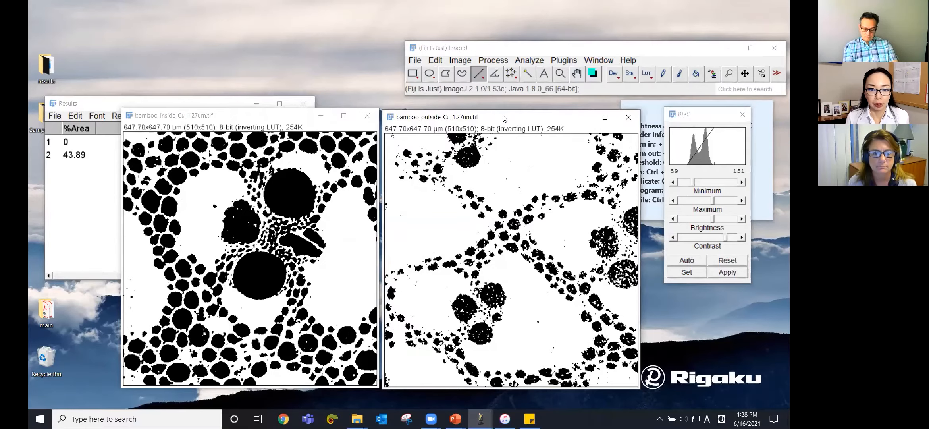
drag(503, 118, 507, 119)
key(ctrl+m)
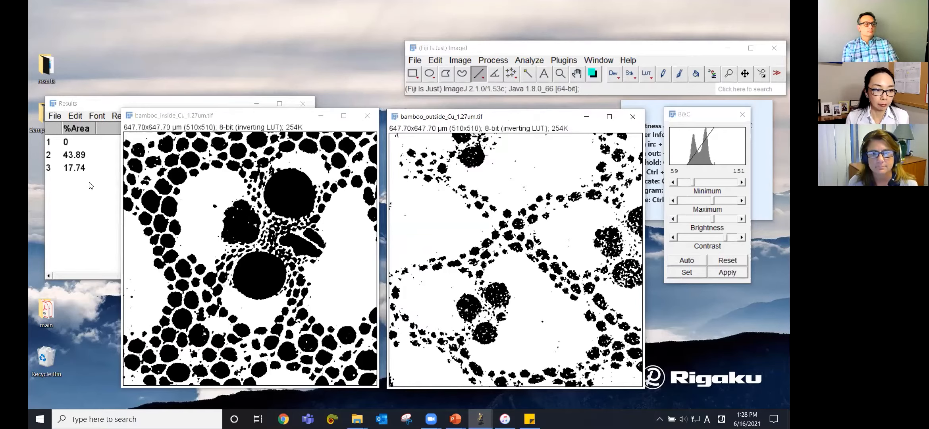
drag(171, 103, 172, 104)
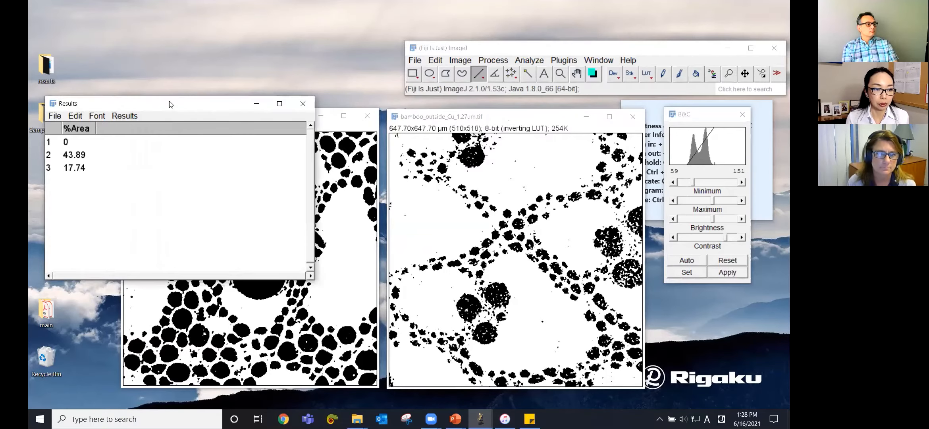
click(357, 175)
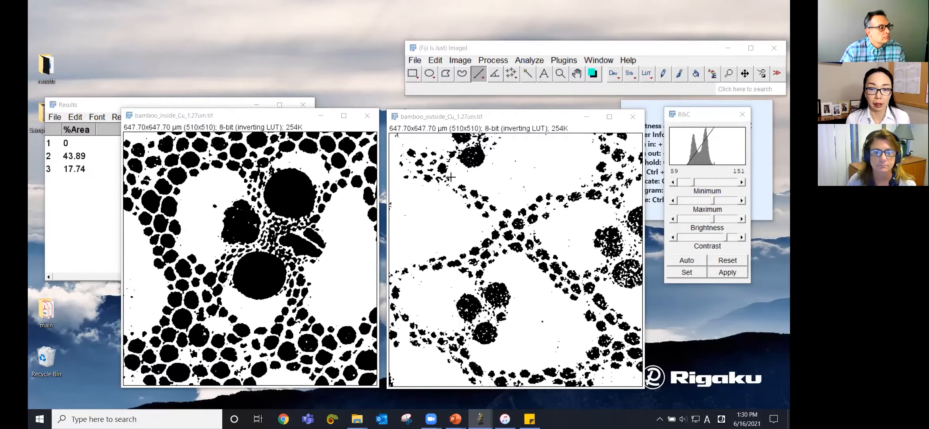
click(443, 116)
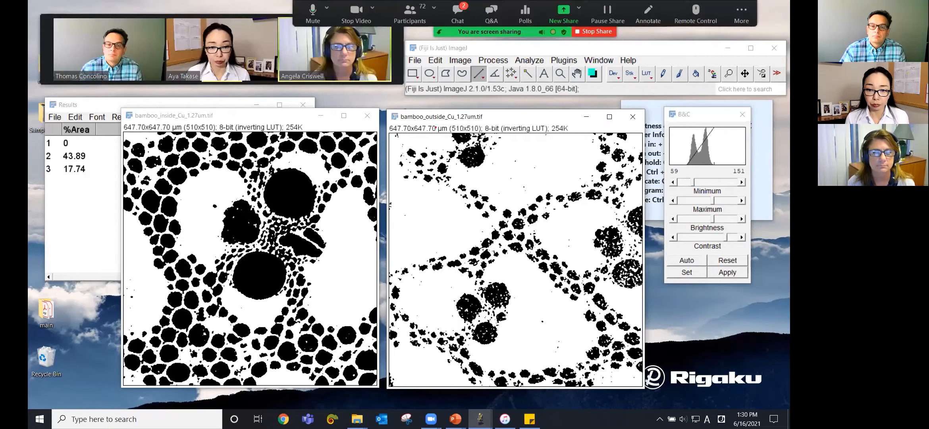
drag(438, 133, 450, 132)
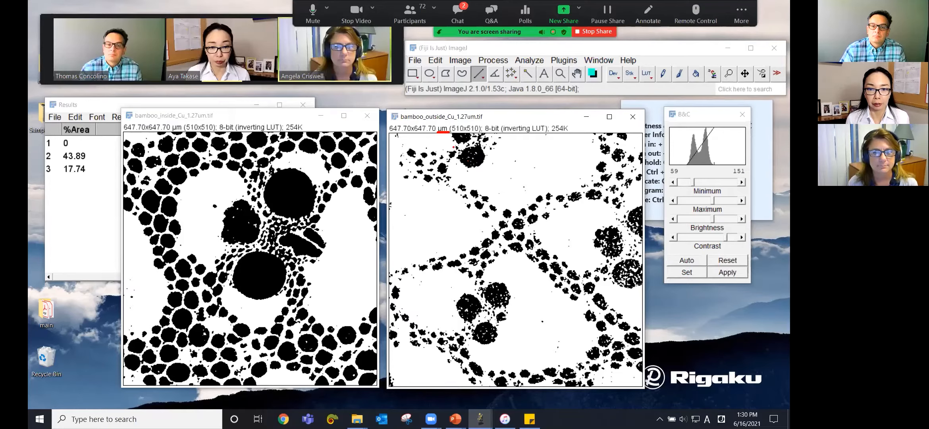
key(Escape)
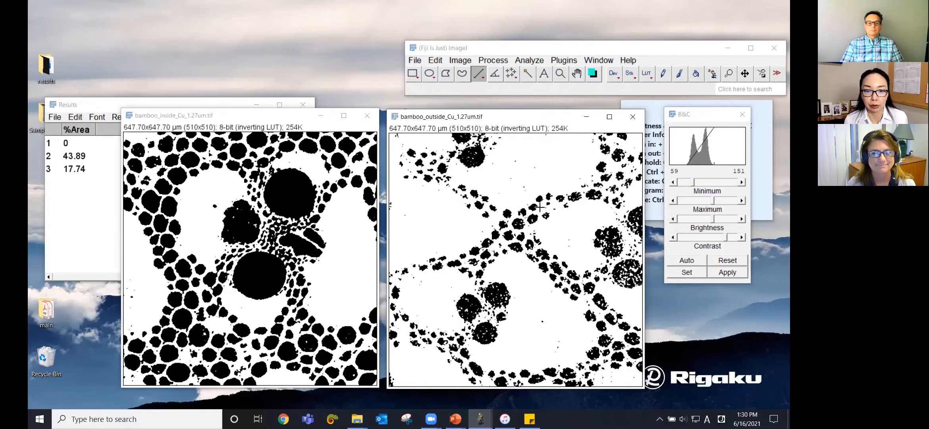
Step: Close both bamboo images and the Results window without saving the measurements
click(368, 116)
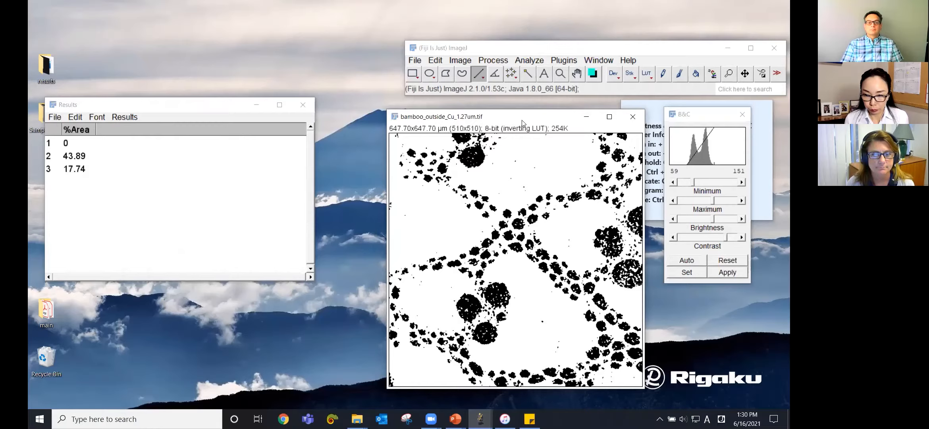
click(631, 117)
click(305, 105)
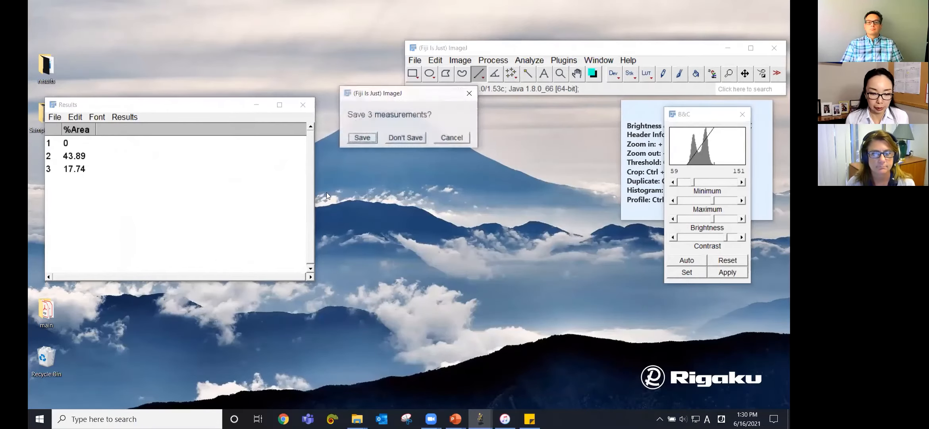
click(406, 138)
Step: Open the bamboo_vox4.24um.tif stack from the Sample_data folder in ImageJ
click(357, 419)
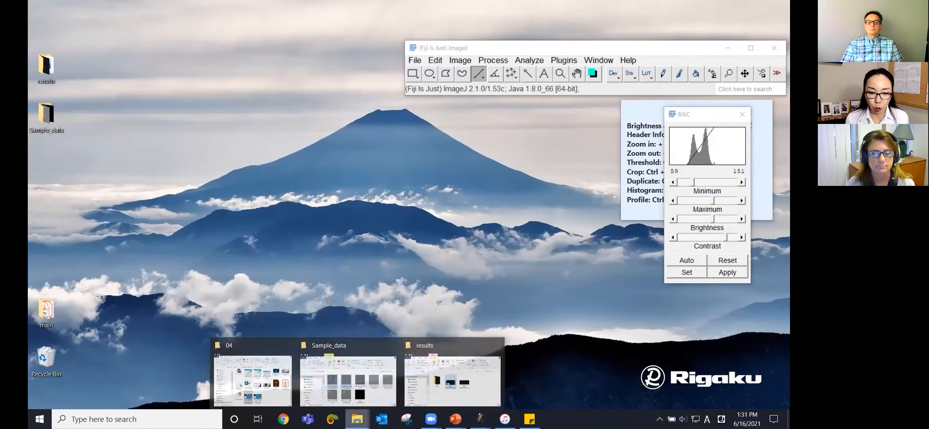
click(375, 382)
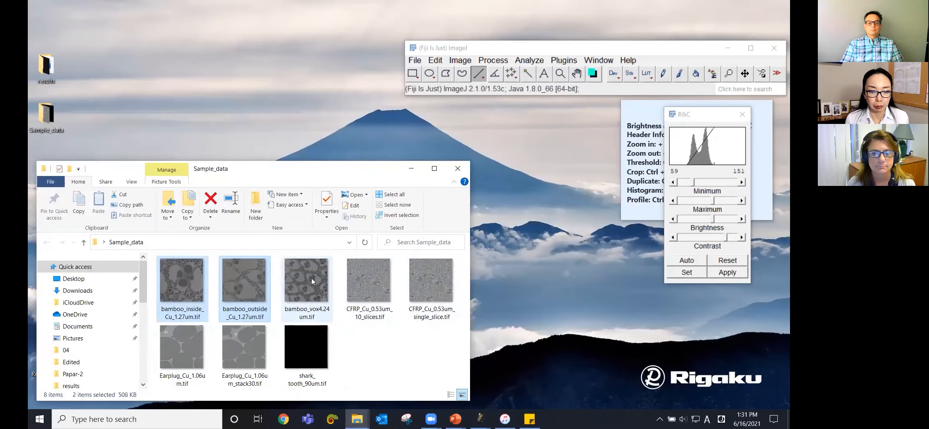
click(299, 288)
drag(306, 288, 477, 91)
click(362, 172)
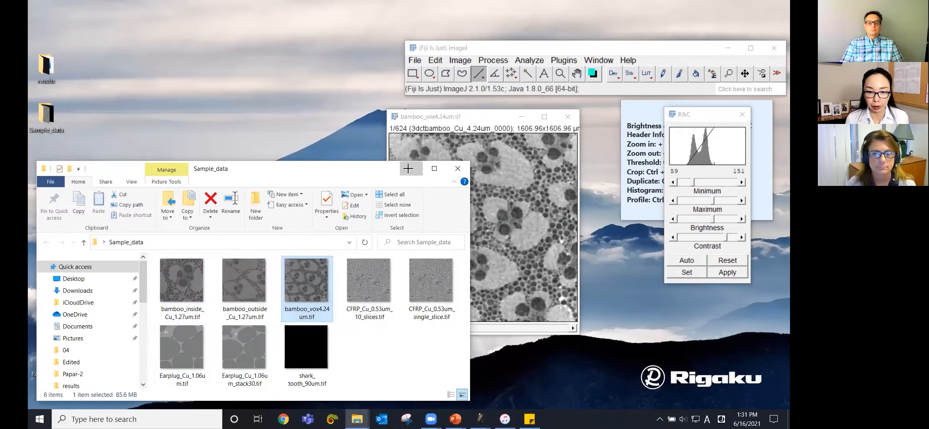
click(412, 169)
key(plus)
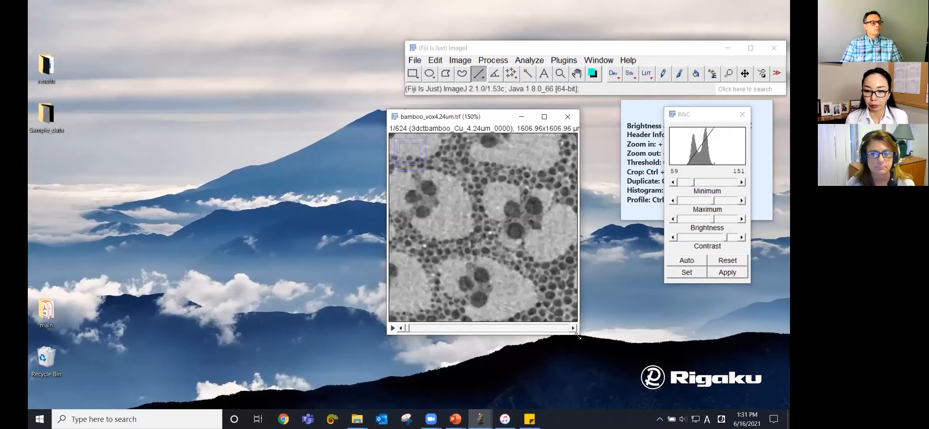
Step: Enlarge and reposition the stack window, then auto-adjust its brightness and contrast
drag(579, 336, 664, 402)
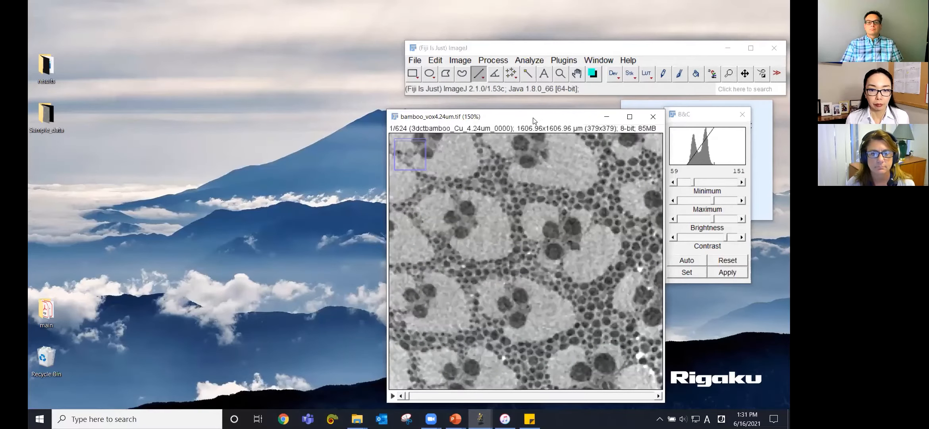
drag(534, 120, 401, 108)
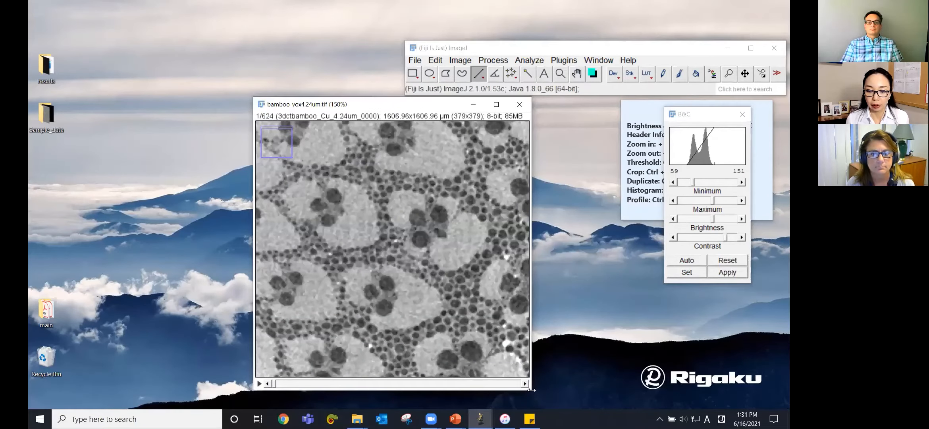
drag(532, 390, 534, 391)
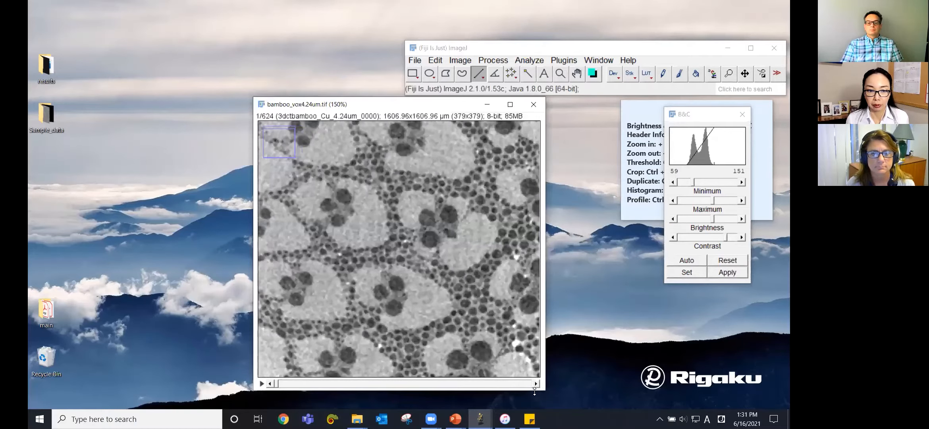
drag(534, 391, 534, 409)
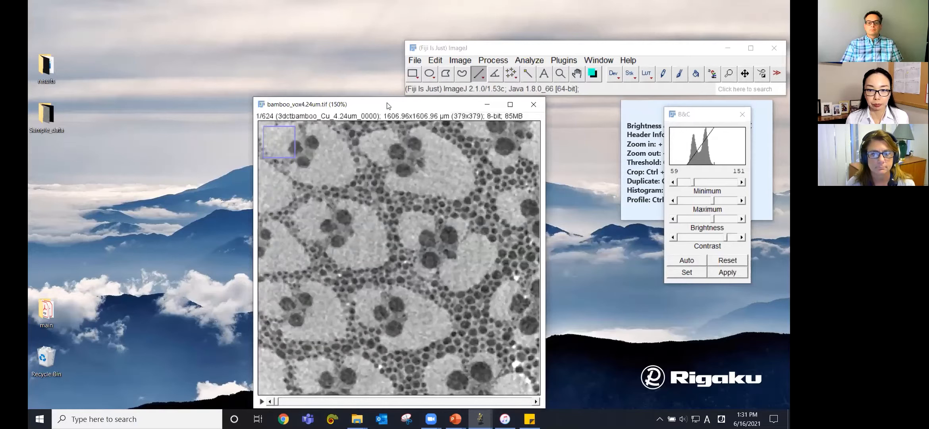
drag(389, 104, 391, 103)
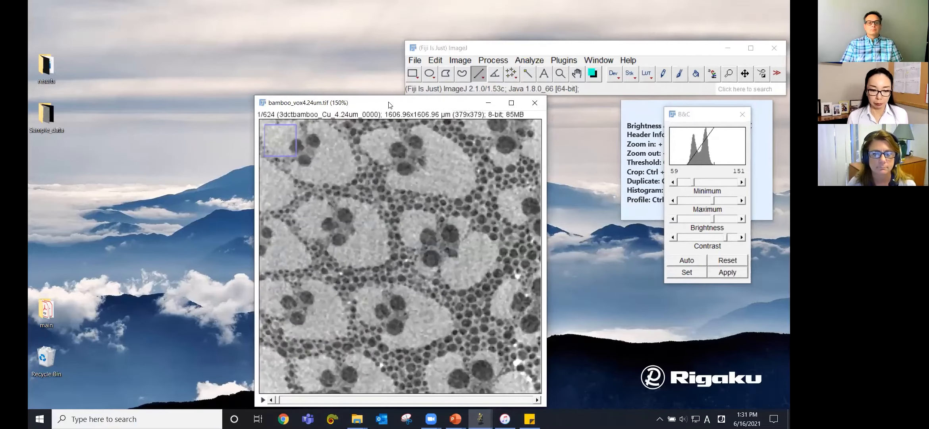
mouse_move(278, 400)
mouse_down()
mouse_move(531, 405)
mouse_move(274, 404)
mouse_up()
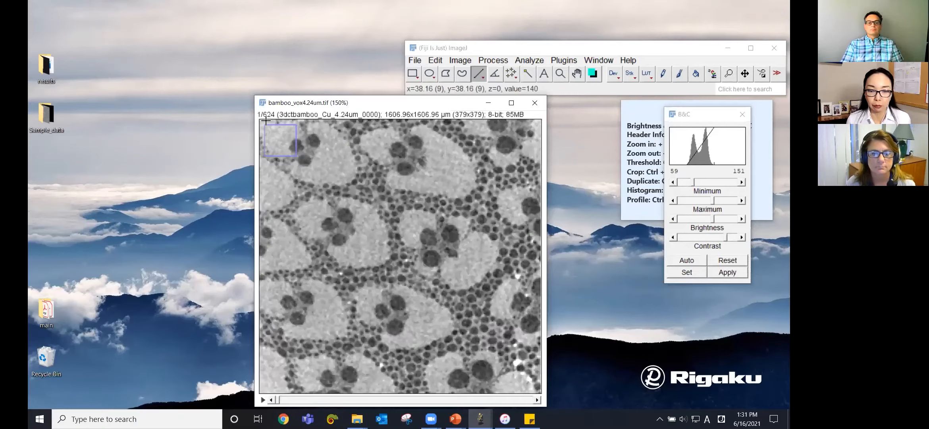
click(690, 261)
click(690, 261)
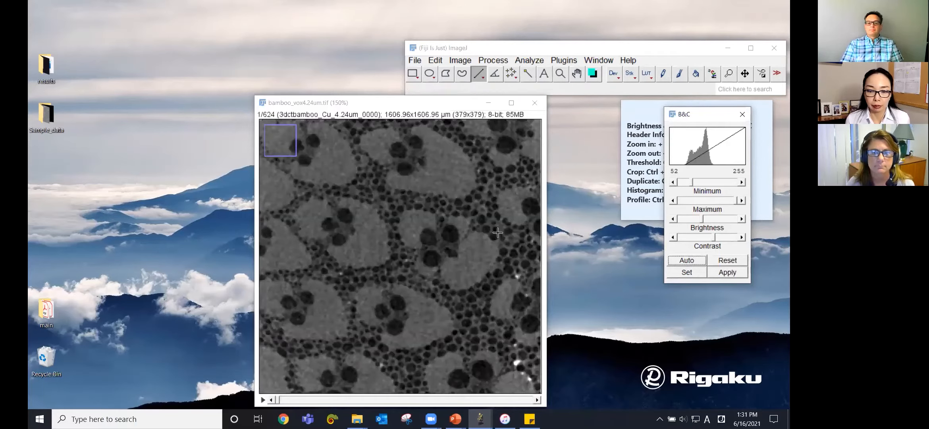
Step: Draw a rectangular selection inside one bamboo cell, auto-adjust brightness and contrast from it, and clear the selection
click(413, 74)
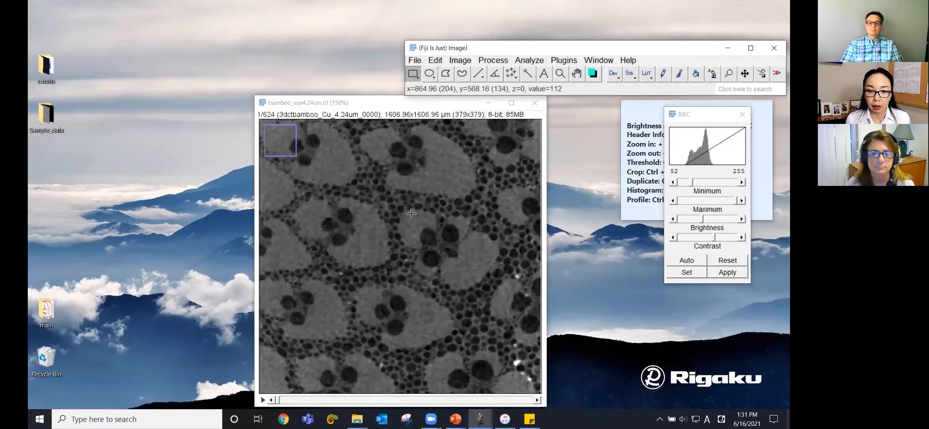
drag(404, 196, 467, 248)
click(686, 261)
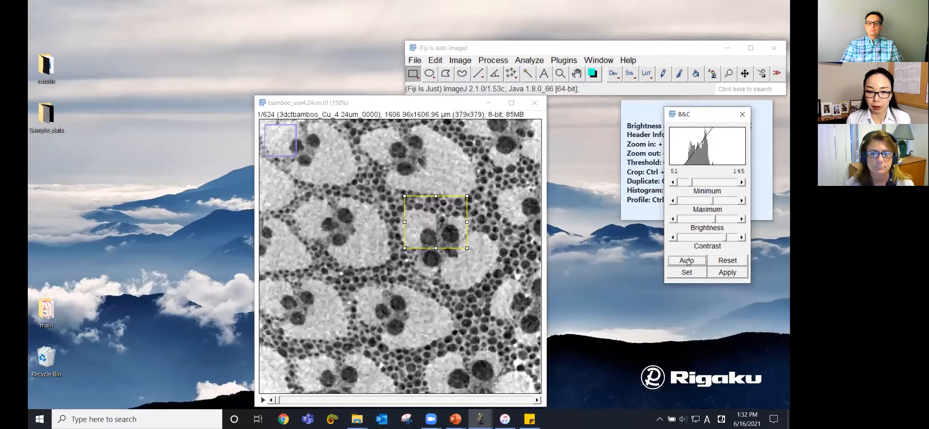
click(447, 298)
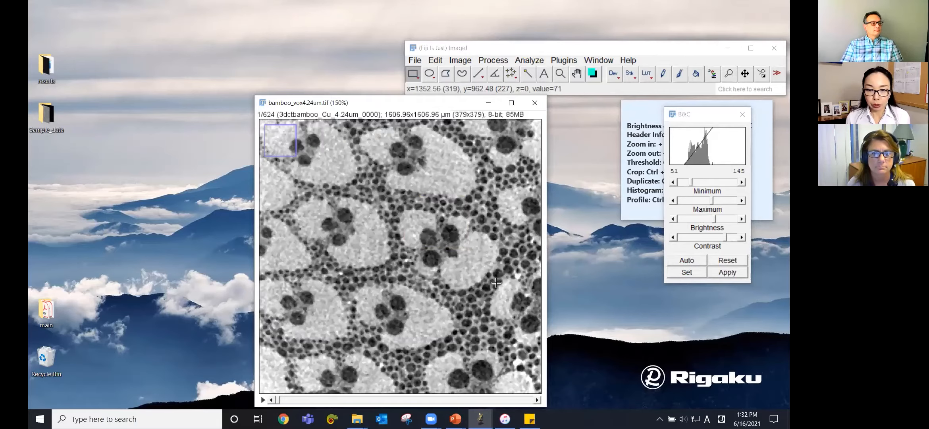
Step: Open the Threshold dialog and set the thresholding method to Default
click(460, 60)
mouse_move(472, 96)
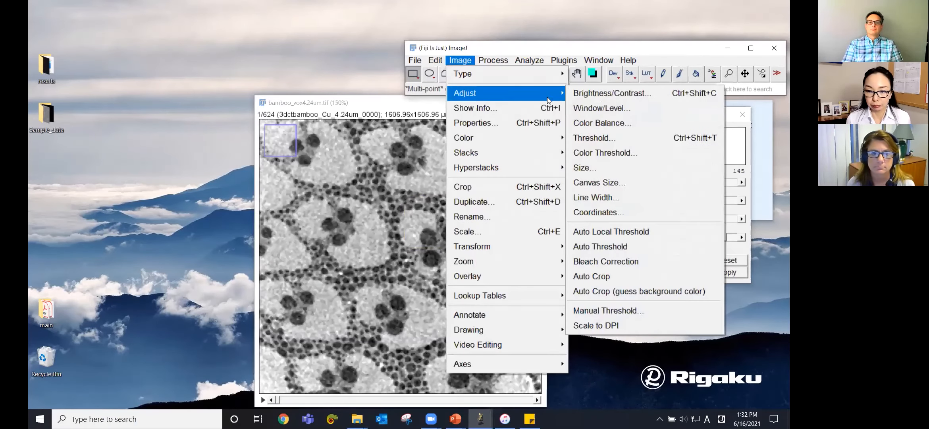
click(591, 141)
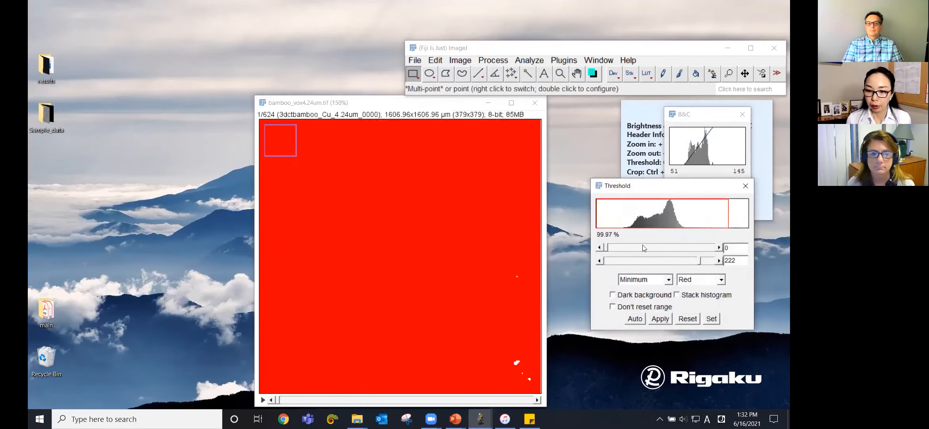
click(660, 280)
drag(671, 326, 670, 296)
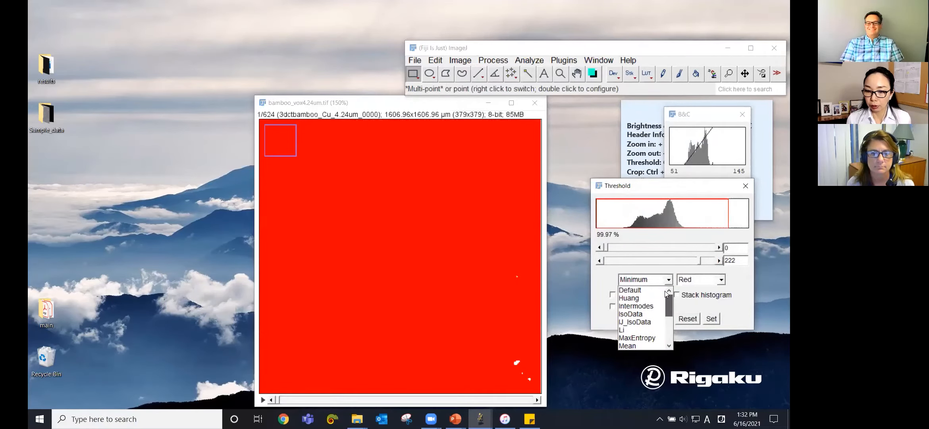
click(643, 291)
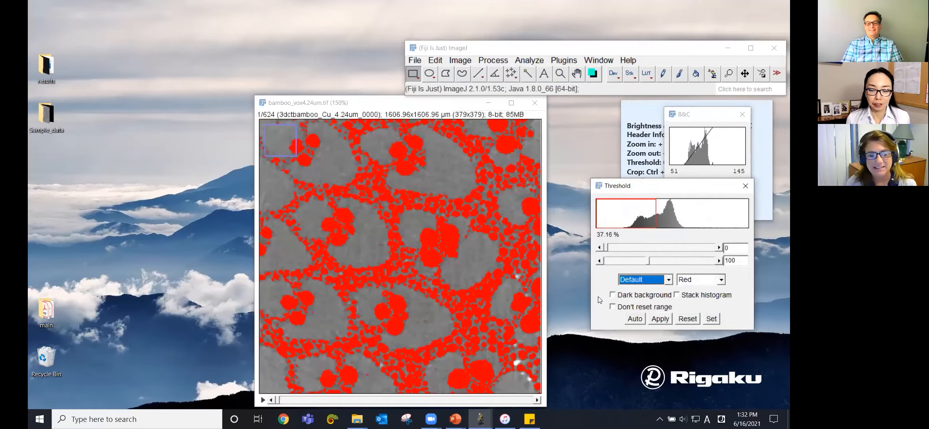
Step: Apply the threshold to convert the whole stack to binary, calculating a threshold for each image
click(278, 402)
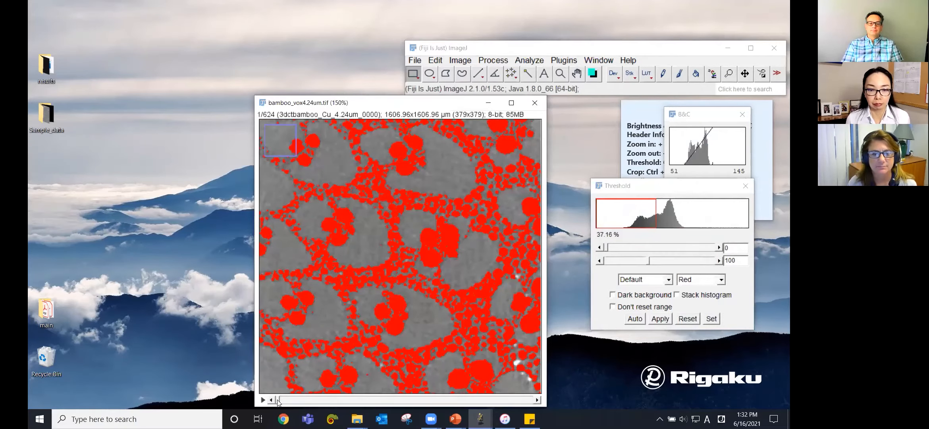
mouse_move(278, 402)
mouse_down()
mouse_move(527, 402)
mouse_move(276, 405)
mouse_up()
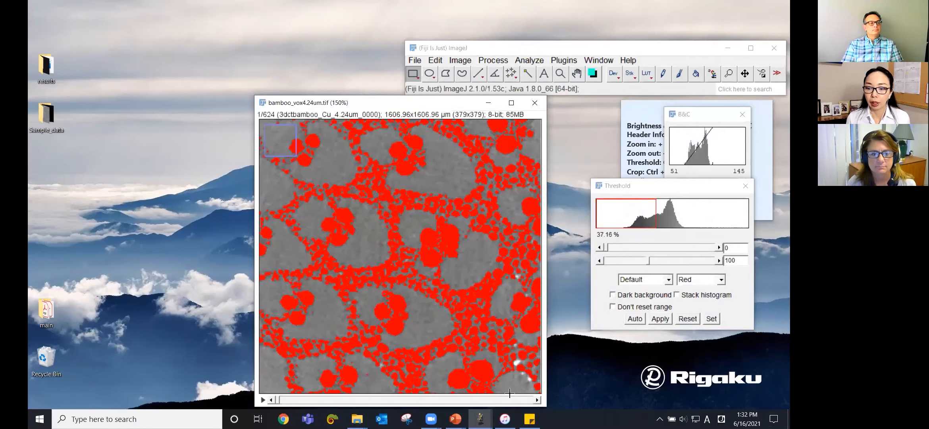
click(667, 320)
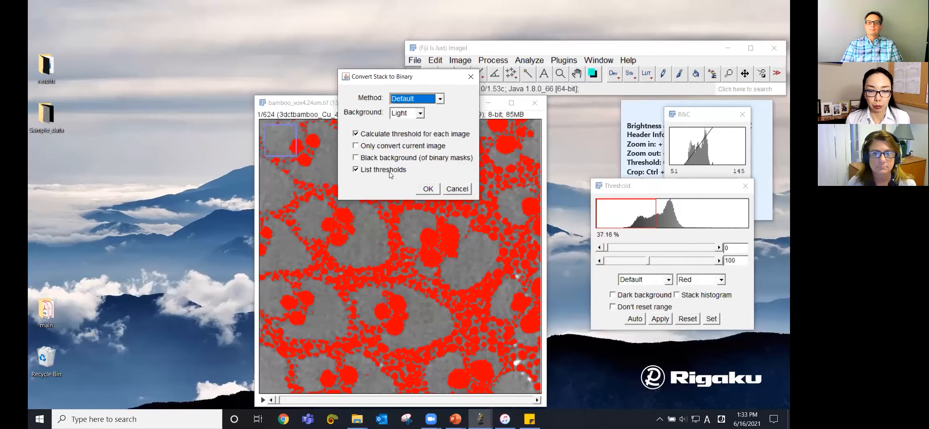
click(429, 190)
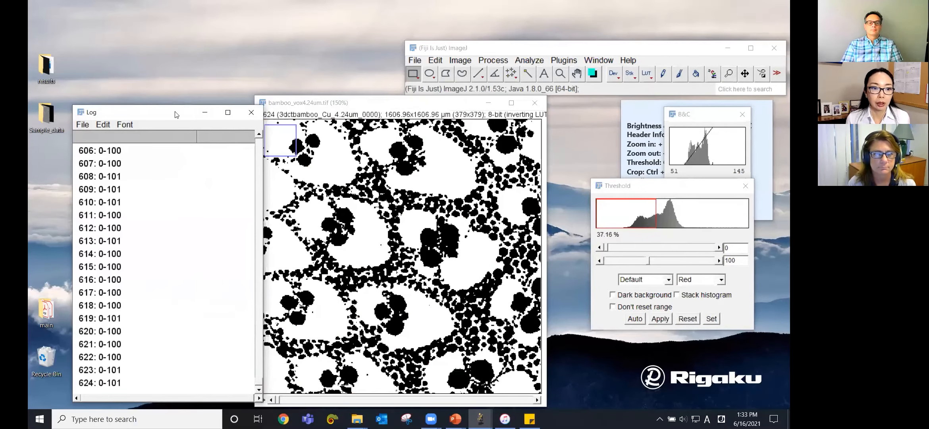
Step: Move the Log window aside and scroll through the per-slice threshold list
drag(176, 115, 162, 108)
mouse_move(278, 400)
mouse_down()
mouse_move(539, 404)
mouse_move(271, 405)
mouse_up()
drag(146, 107, 152, 105)
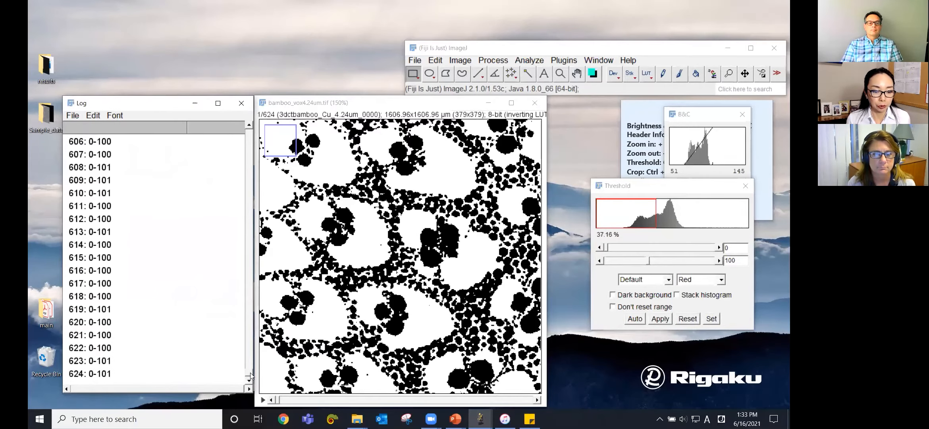
drag(250, 374, 254, 158)
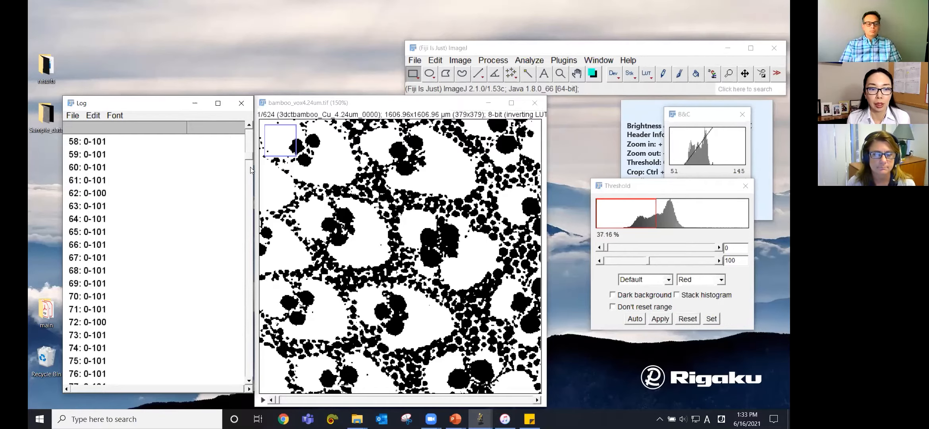
drag(247, 155, 253, 381)
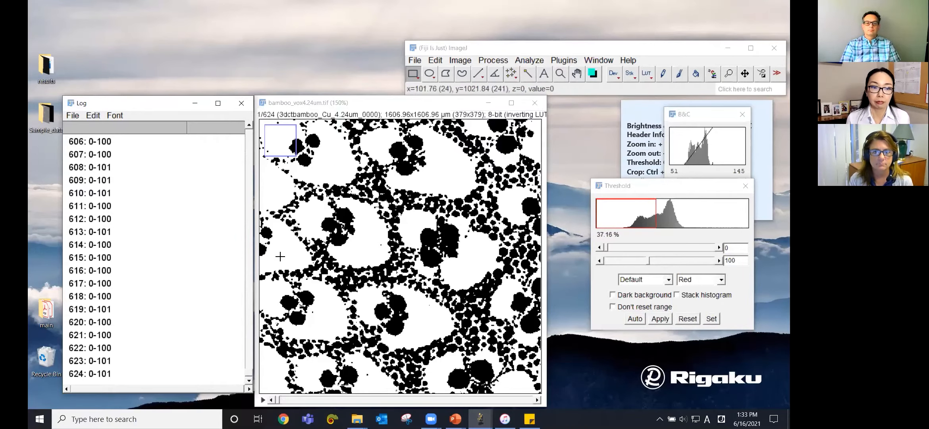
Step: Measure the area fraction of the first binary slice
click(546, 51)
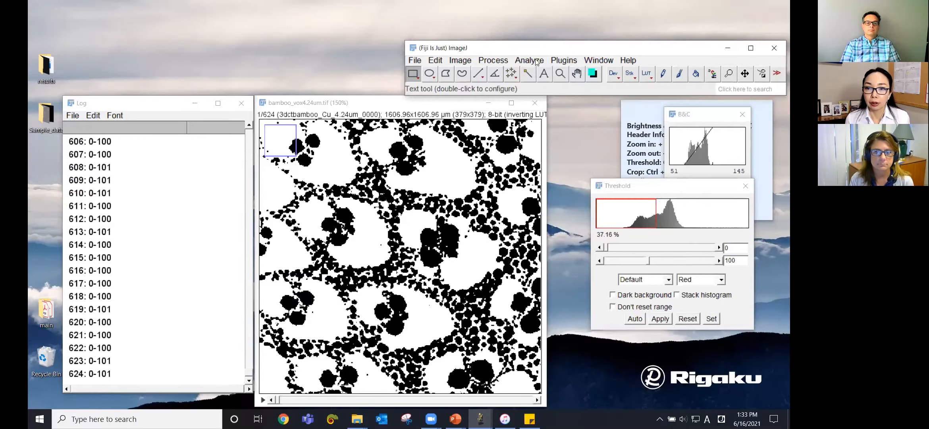
click(536, 61)
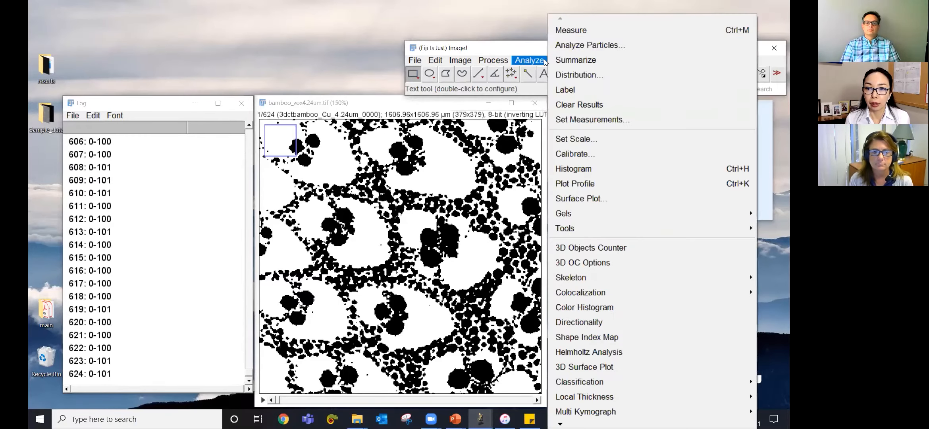
click(581, 34)
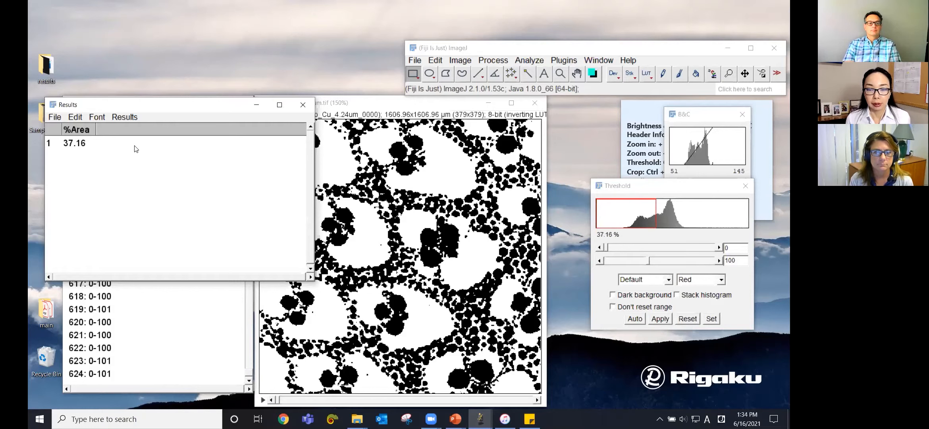
Step: Move to slice 309 of the stack and measure its area fraction
click(380, 108)
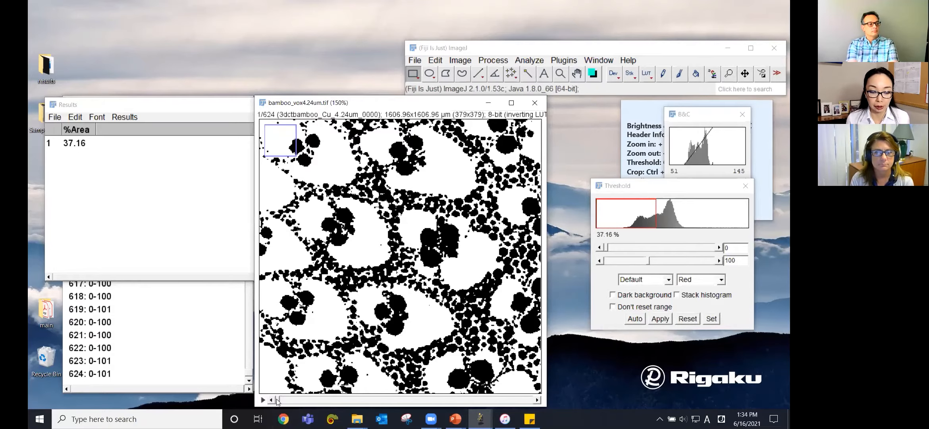
drag(282, 400, 409, 402)
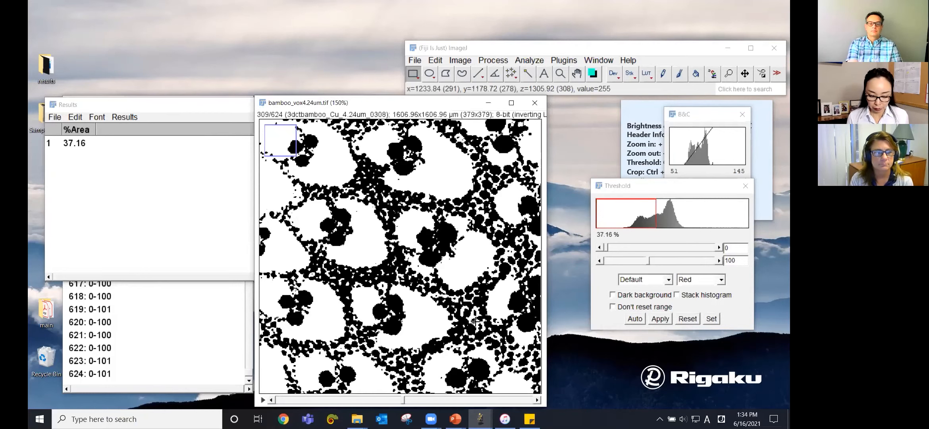
key(ctrl+m)
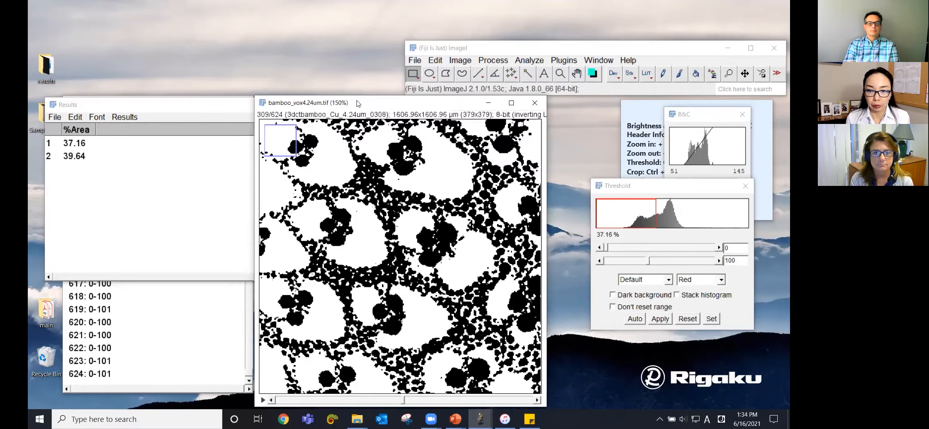
Step: Run the Voxel Counter plugin on the binary stack
drag(355, 104, 364, 104)
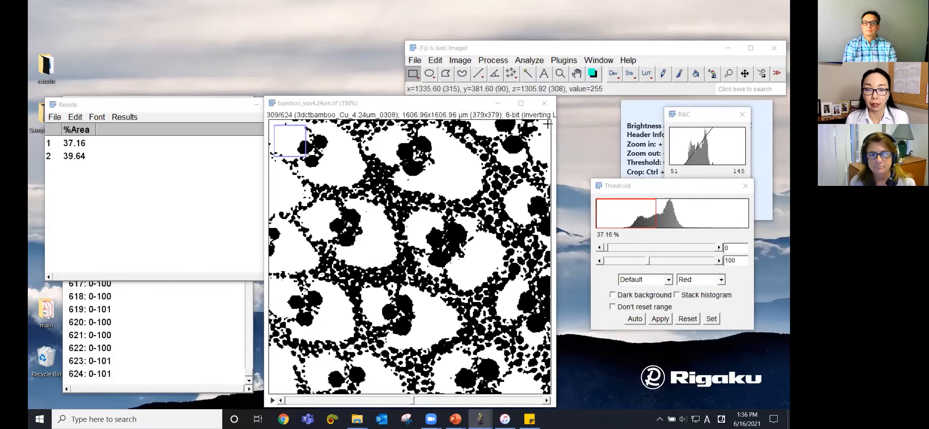
click(568, 63)
click(568, 60)
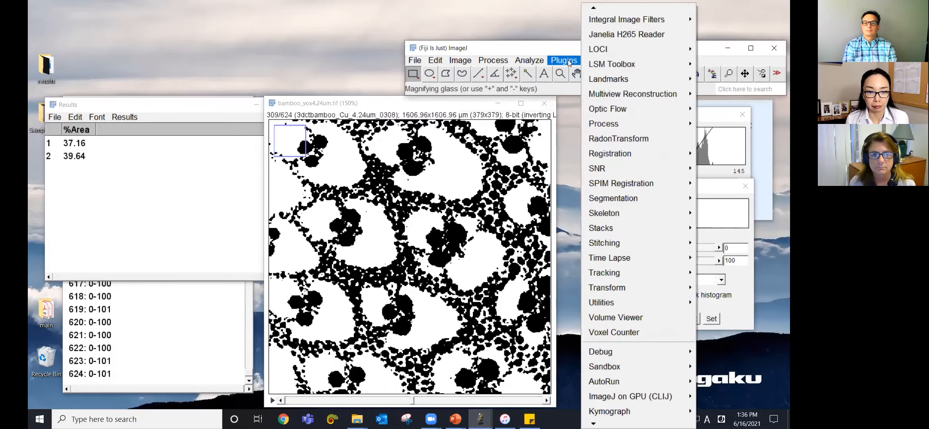
click(399, 106)
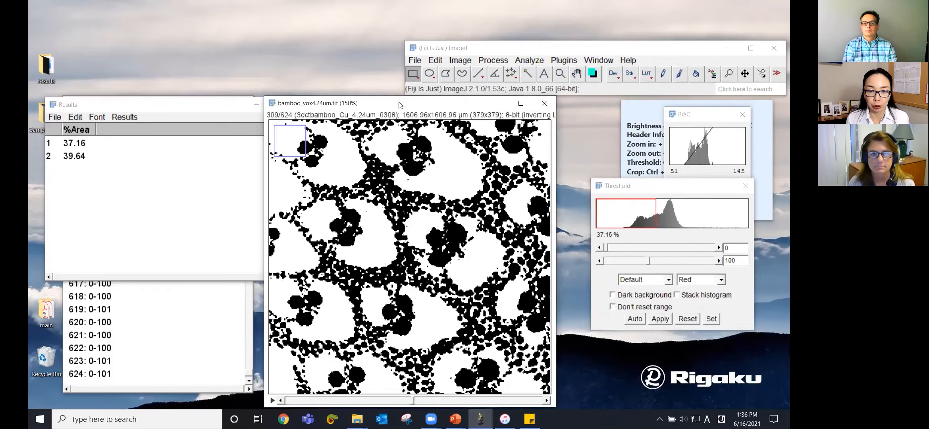
drag(400, 104, 399, 108)
click(567, 61)
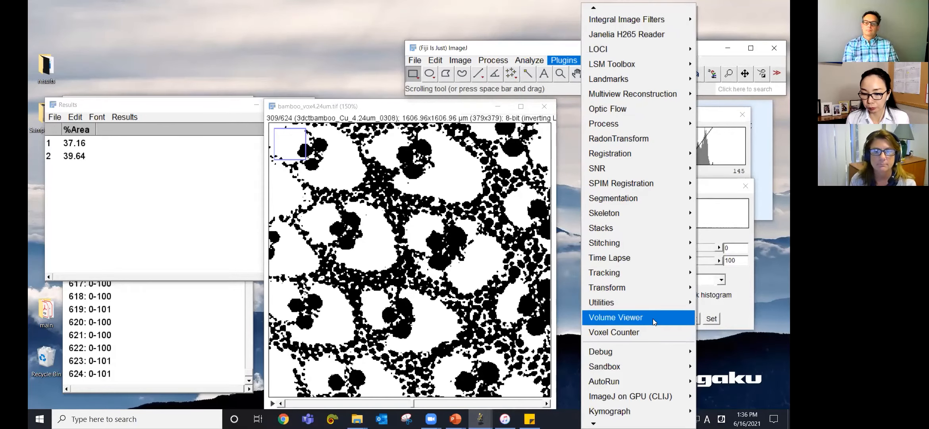
click(652, 332)
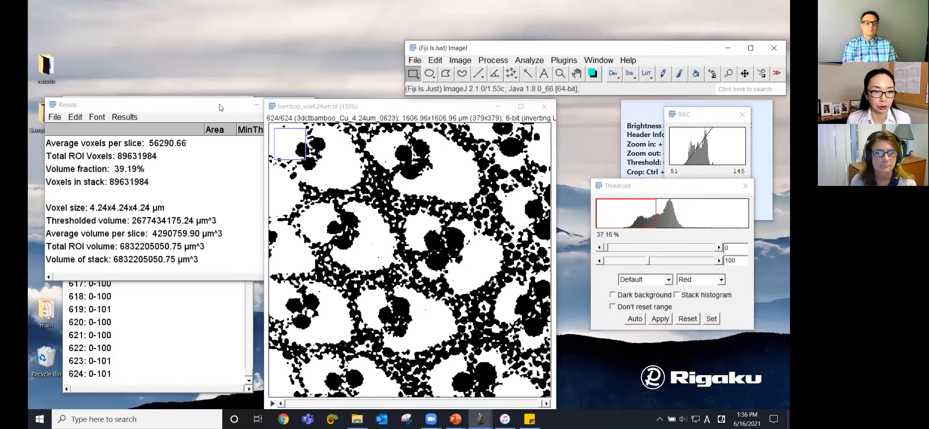
Step: Widen the Results window and highlight the Volume fraction row
click(220, 107)
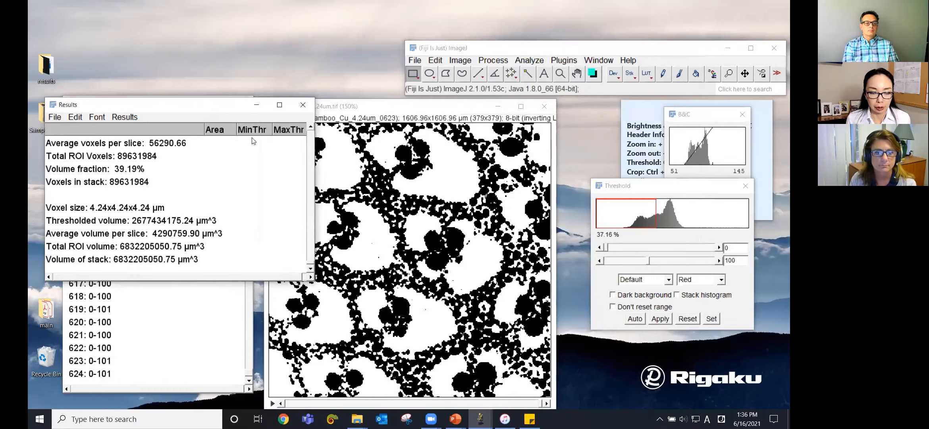
mouse_move(313, 264)
mouse_down()
mouse_move(312, 131)
mouse_move(313, 266)
mouse_up()
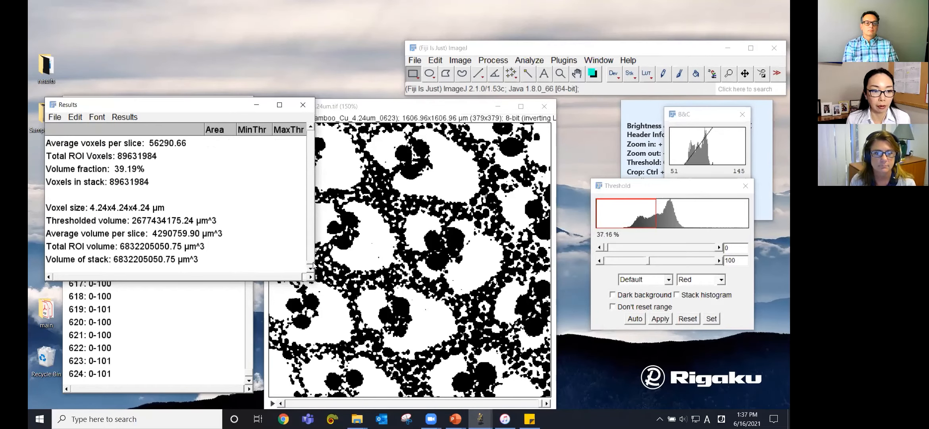
click(134, 170)
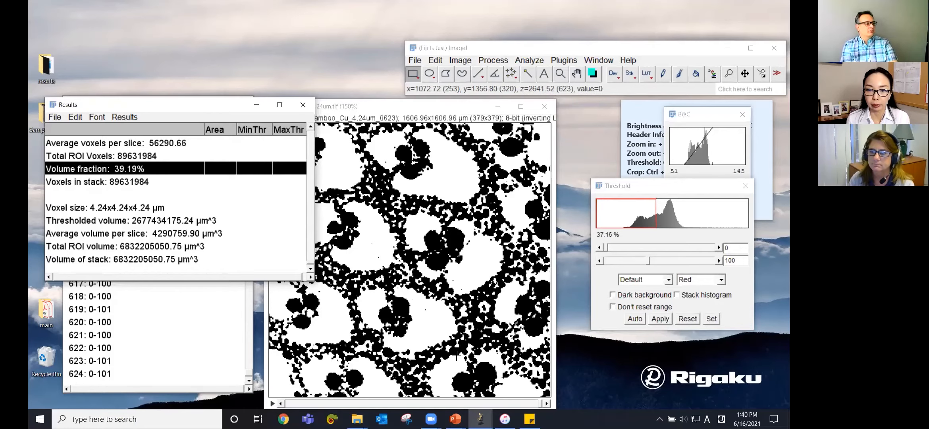
Step: Close the Results window without saving its 624 measurements, then close the bamboo stack and Log windows
click(307, 106)
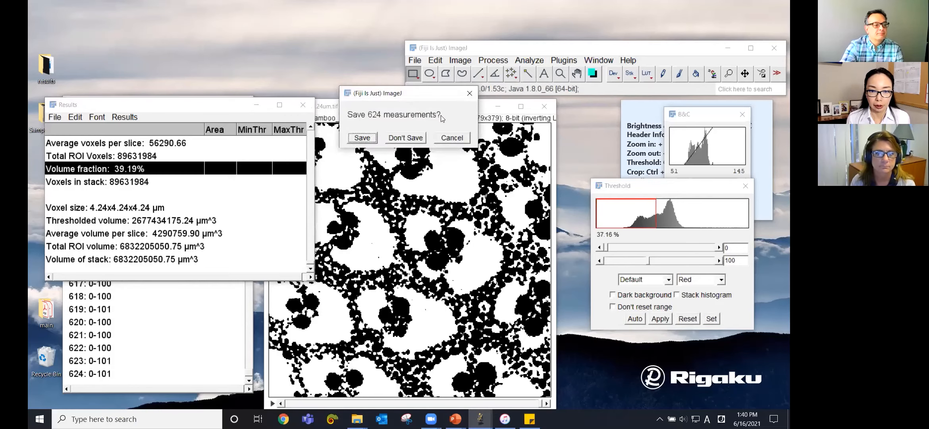
click(405, 137)
click(543, 107)
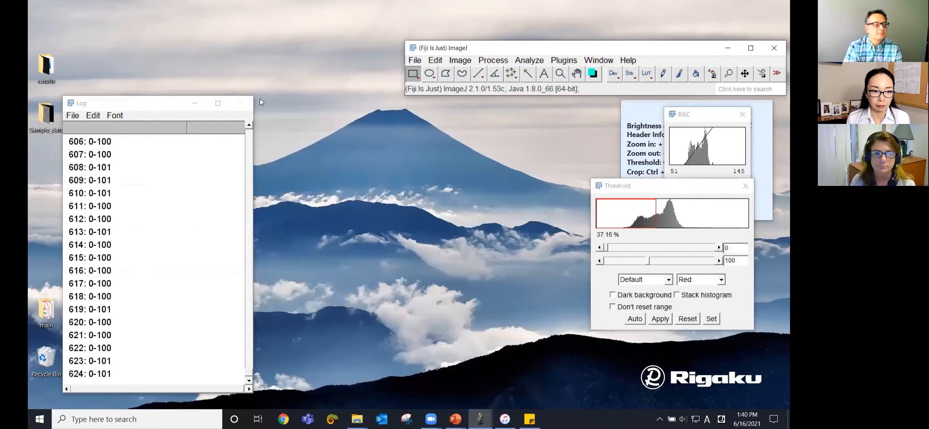
click(242, 103)
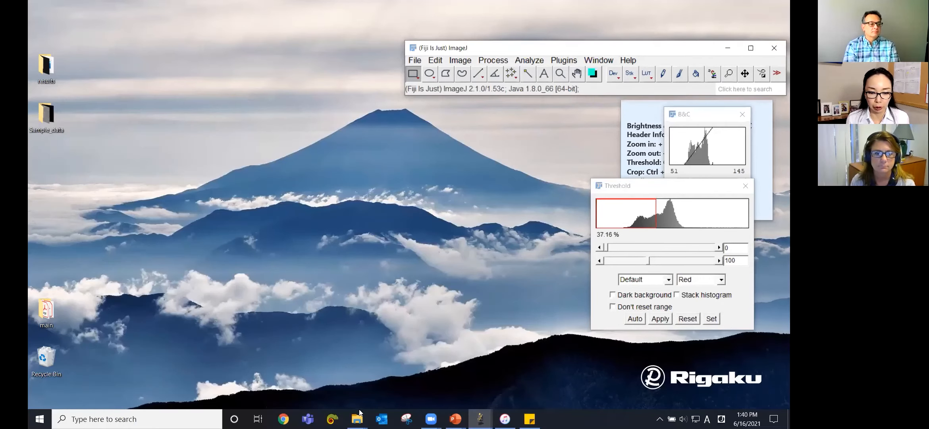
Step: Open Earplug_Cu_1.06um.tif from the Sample_data folder in ImageJ and close the file browser
mouse_move(359, 417)
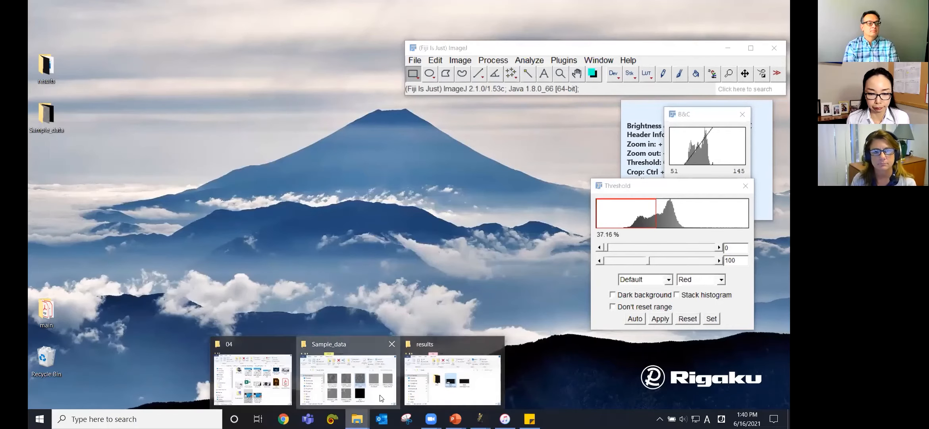
click(246, 375)
click(186, 360)
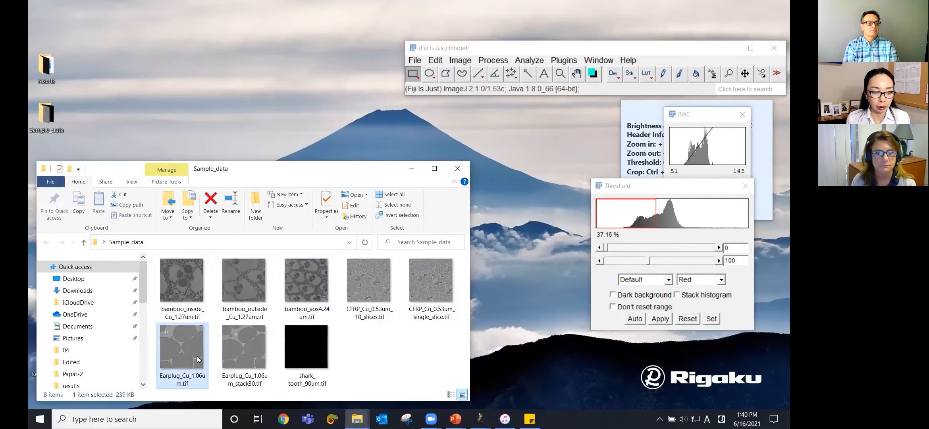
drag(188, 358, 536, 49)
click(358, 176)
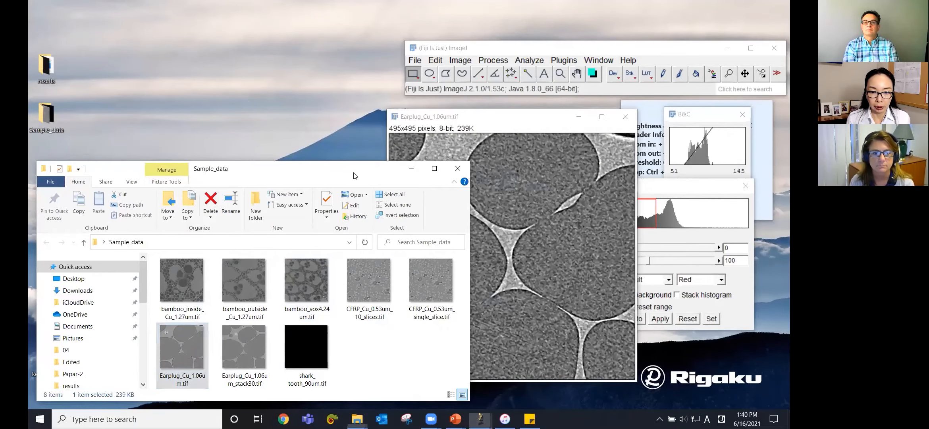
click(412, 173)
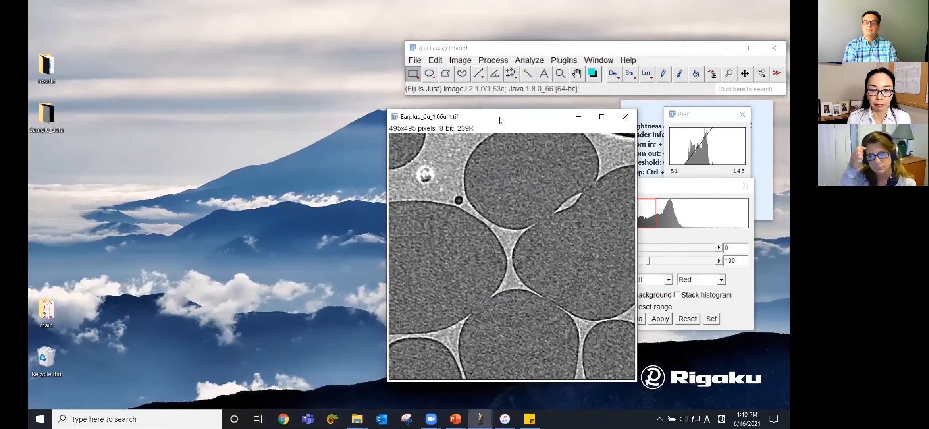
drag(500, 120, 382, 113)
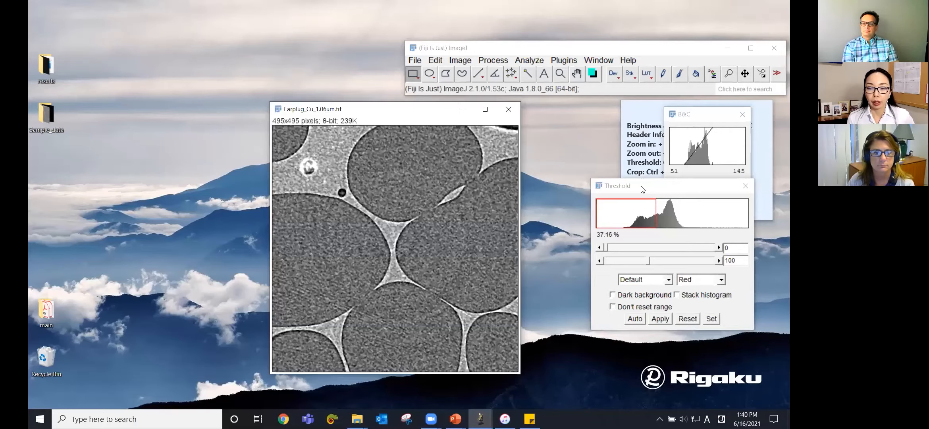
Step: Bring the Threshold dialog to the earplug image and apply an automatic Default threshold
drag(643, 189, 589, 204)
click(590, 293)
click(588, 305)
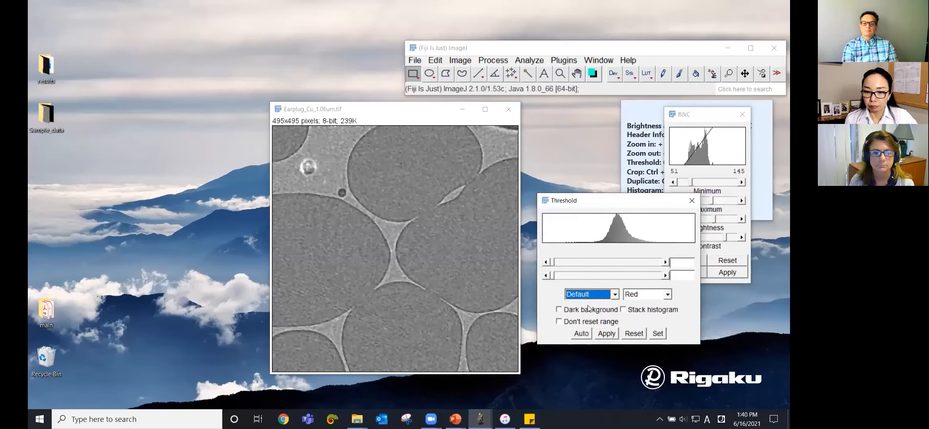
click(583, 334)
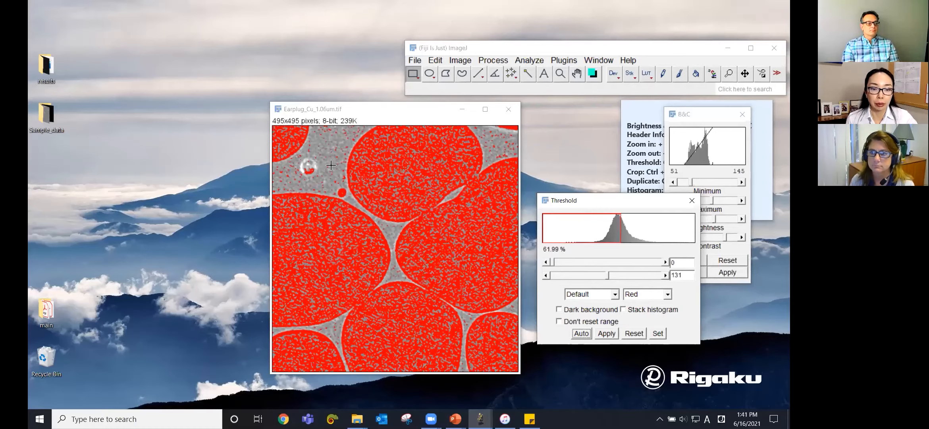
Step: Step through the threshold methods from Huang to Minimum, comparing the results, and switch back to Default
click(598, 294)
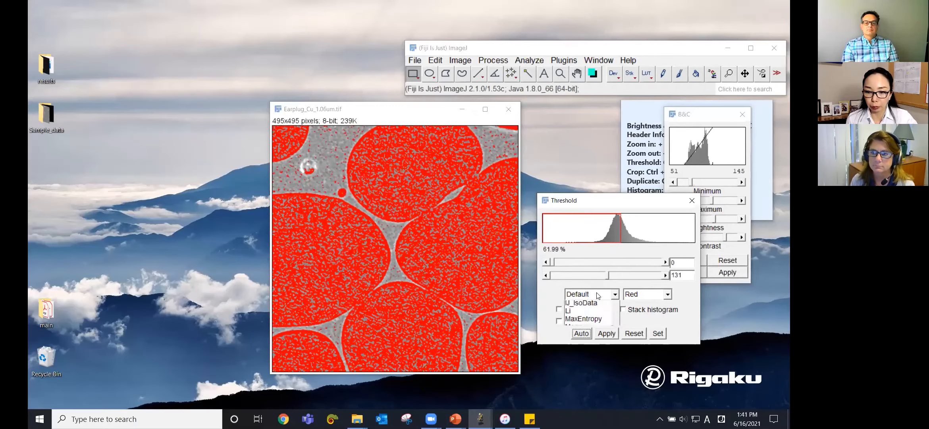
click(594, 314)
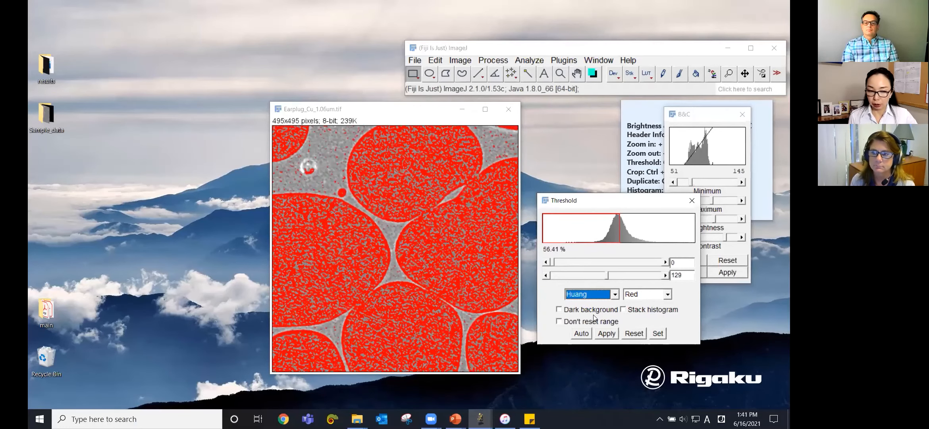
key(Down)
key(Down)
key(Down)
key(Down)
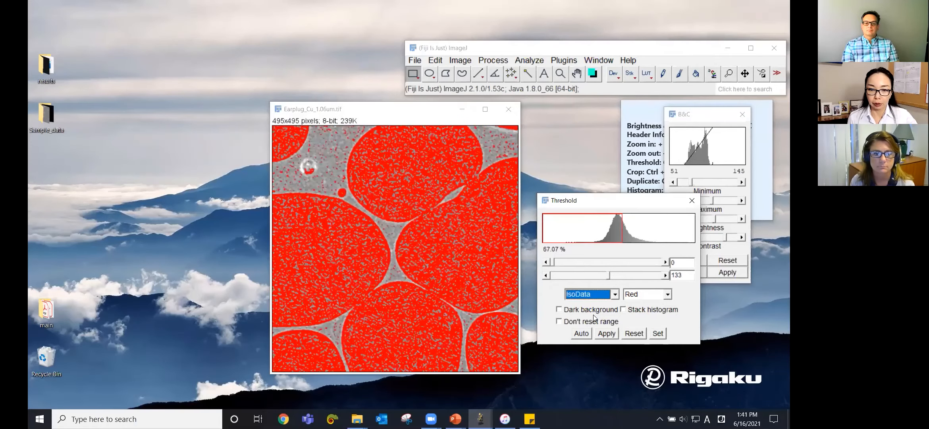
key(Down)
key(Down)
key(Down)
key(Down)
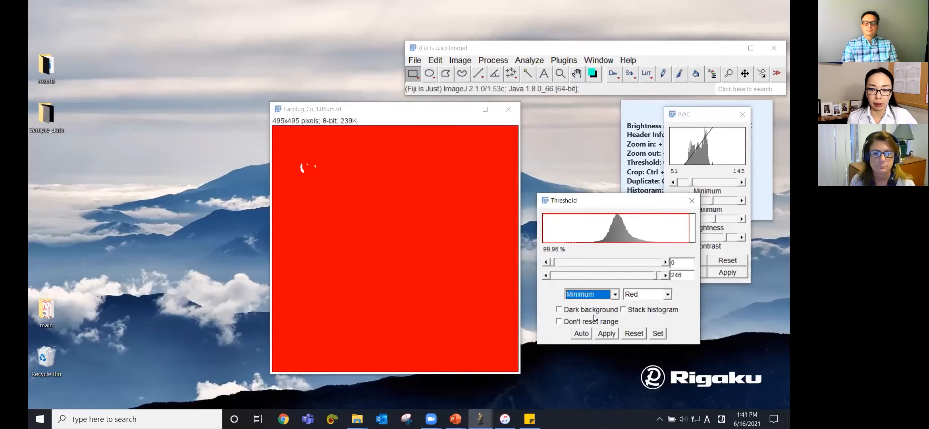
key(Up)
click(615, 296)
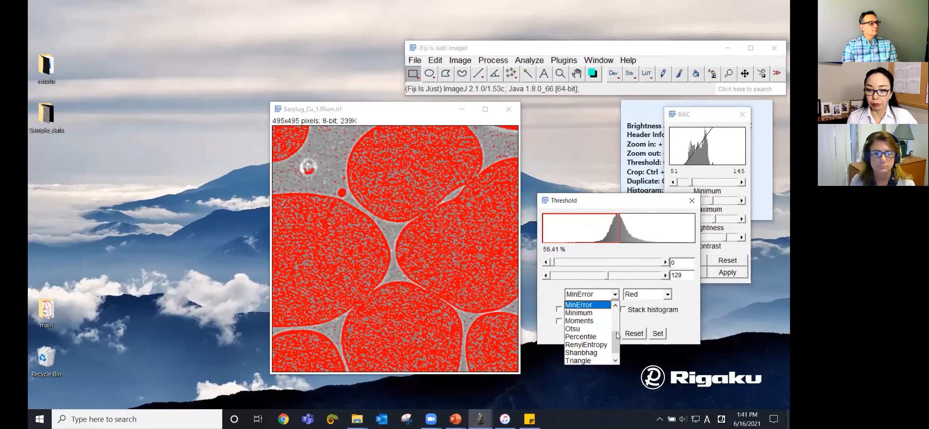
scroll(618, 336, up, 3)
click(583, 304)
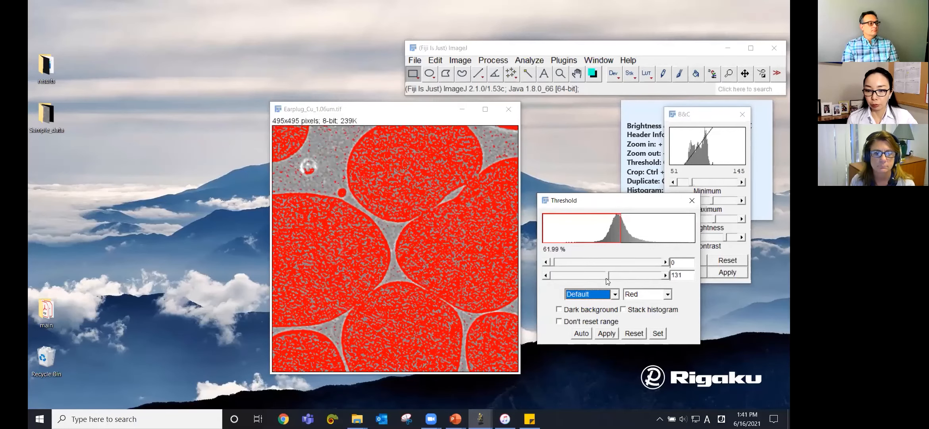
Step: Try raising and lowering the upper threshold slider, then reapply the automatic threshold
drag(608, 276, 611, 276)
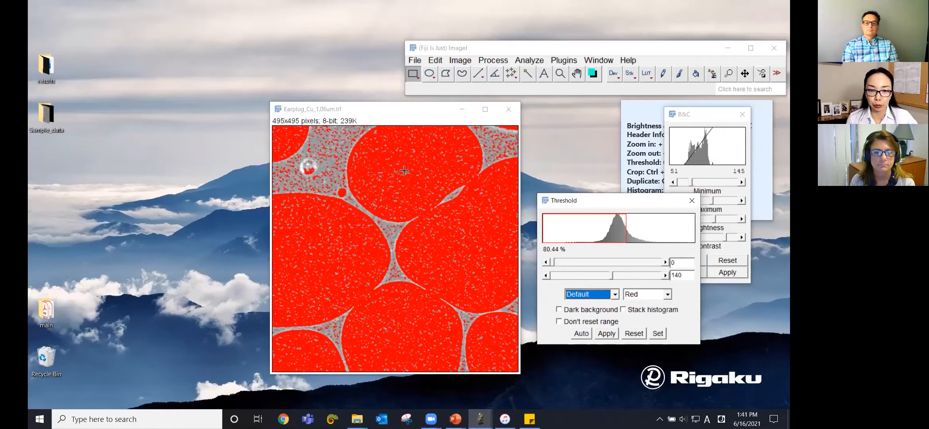
drag(612, 277, 625, 283)
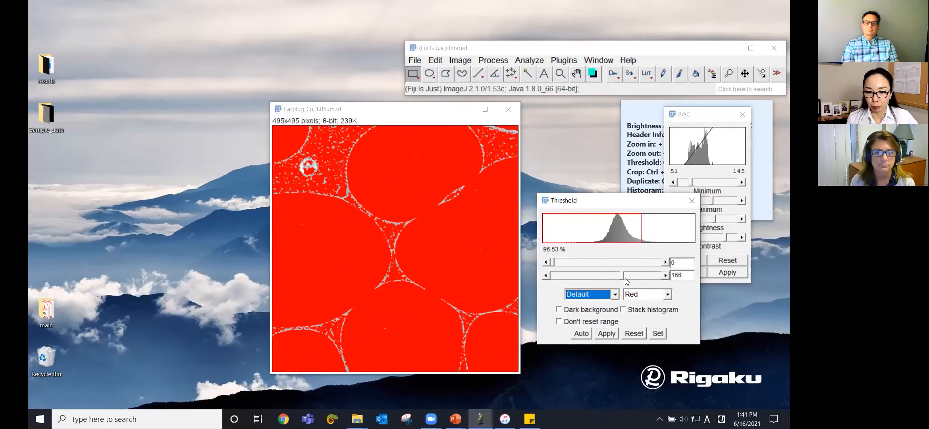
drag(623, 278, 603, 278)
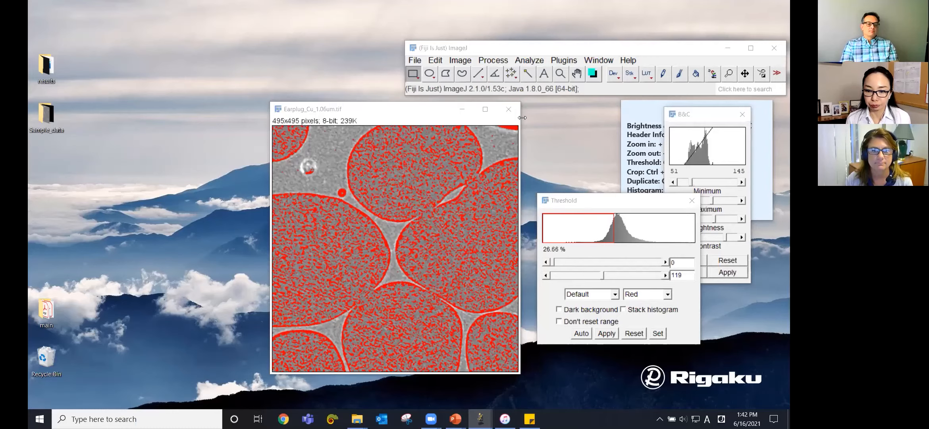
click(582, 334)
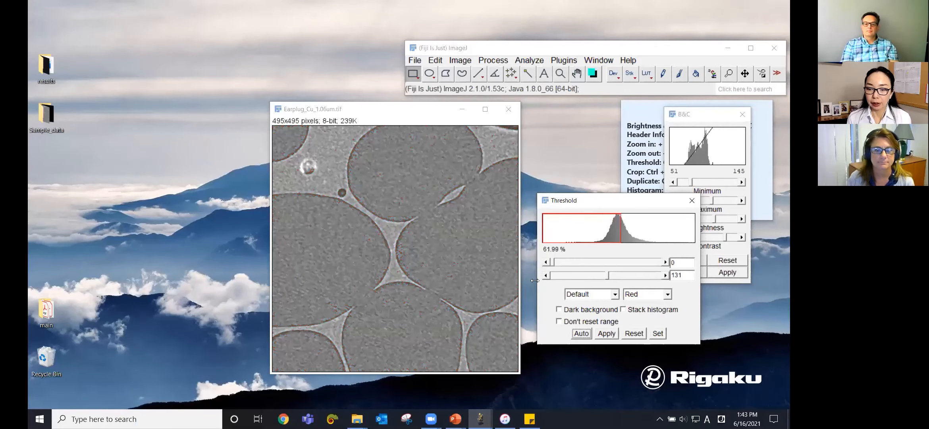
Step: Run Find Edges on the earplug image
click(493, 60)
click(404, 114)
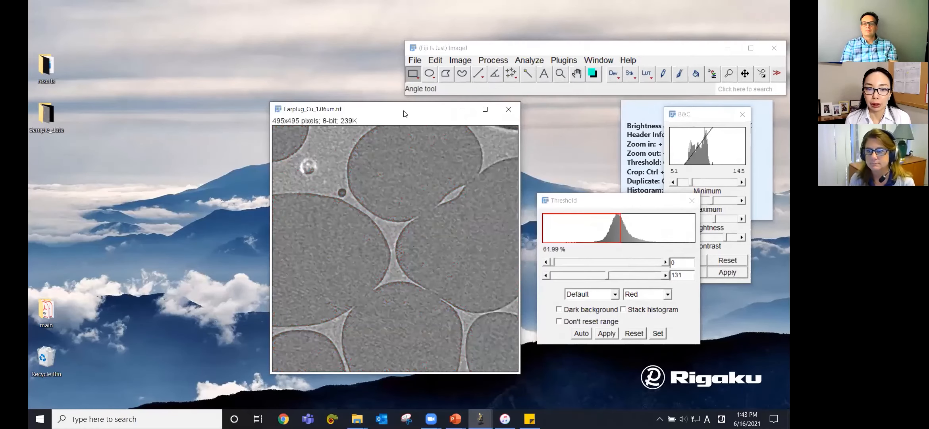
click(492, 60)
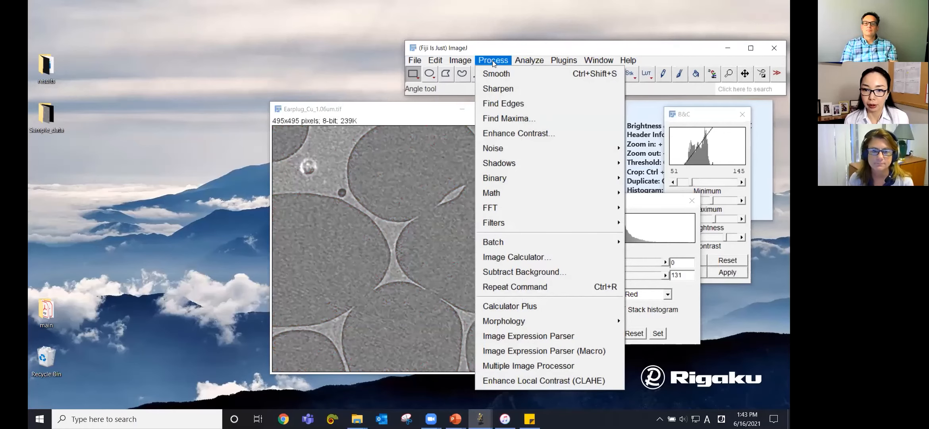
click(511, 104)
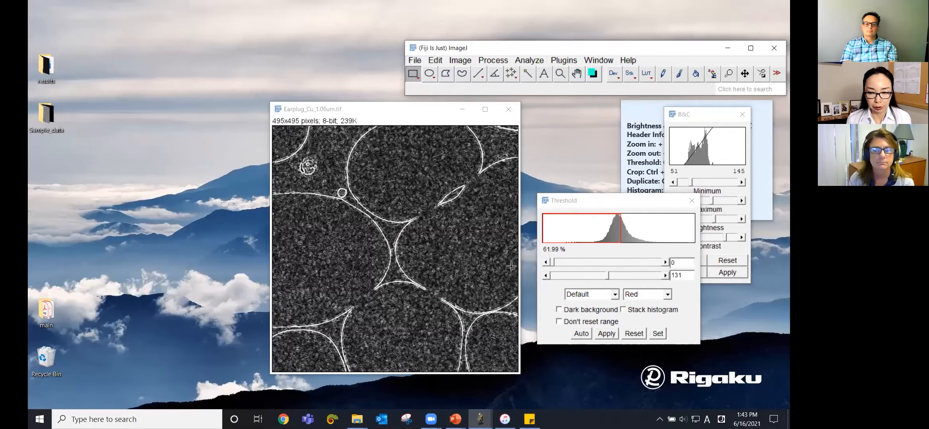
Step: Auto-threshold the edge-detected image, then reset the threshold
click(582, 203)
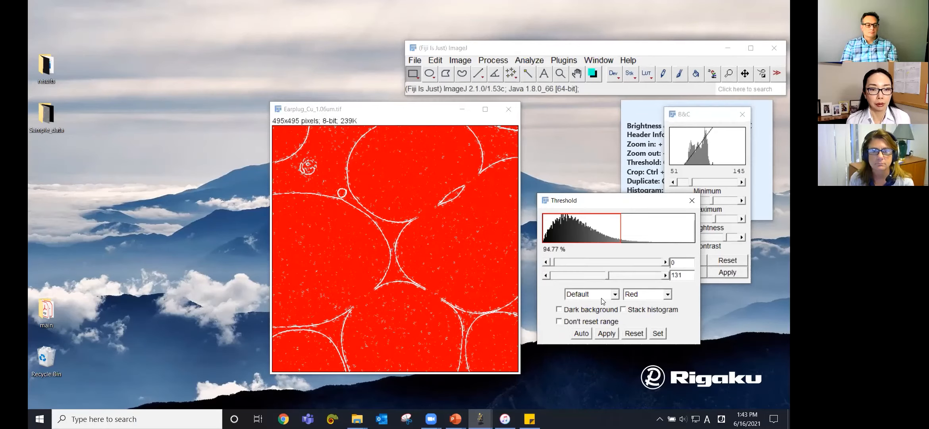
click(580, 334)
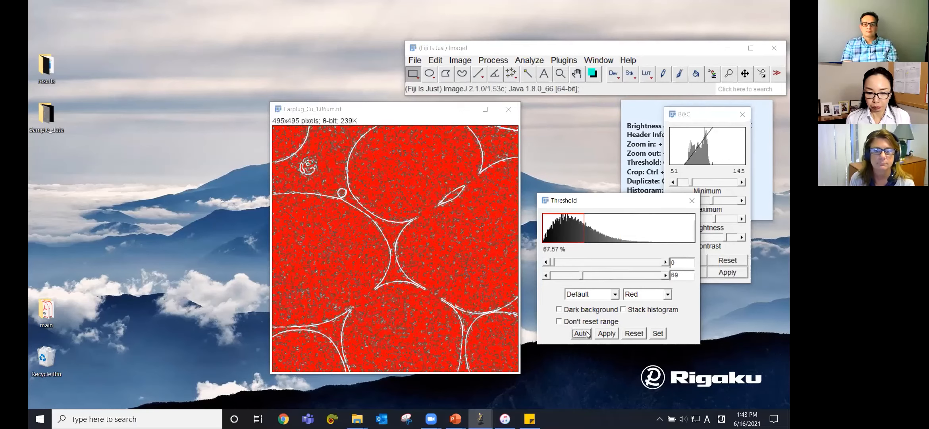
click(627, 336)
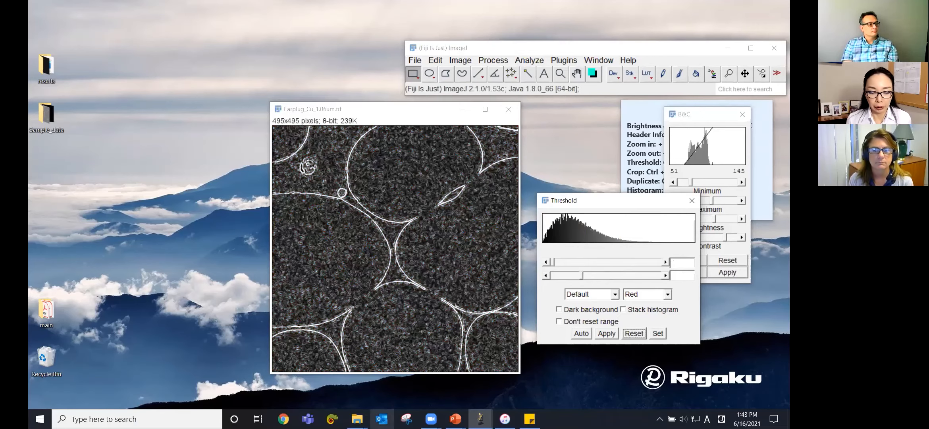
Step: Open a second copy of Earplug_Cu_1.06um.tif from the Sample_data folder and close the file browser
mouse_move(357, 418)
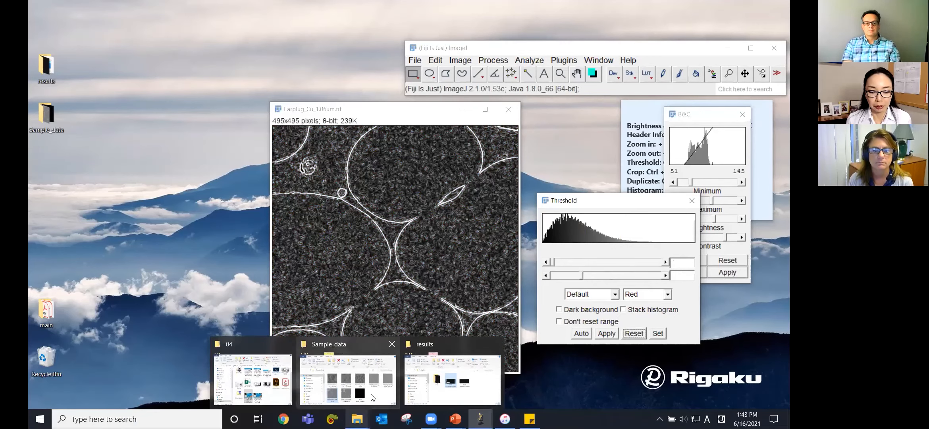
click(349, 377)
drag(207, 357, 516, 80)
click(358, 173)
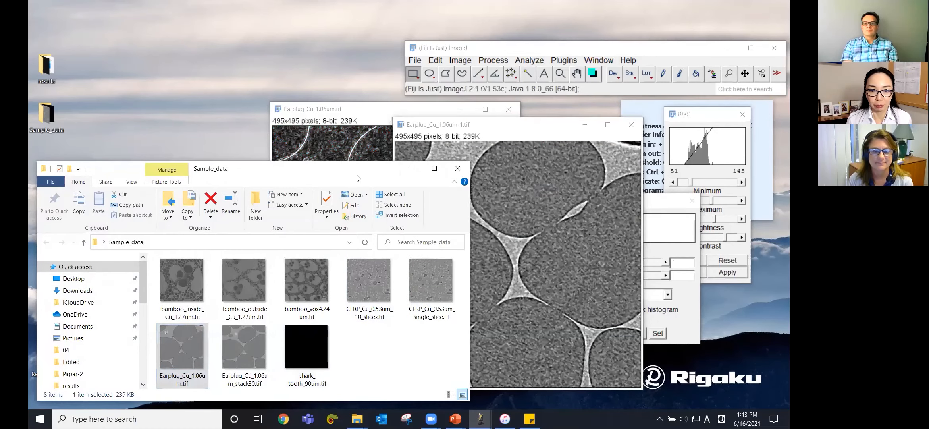
click(412, 169)
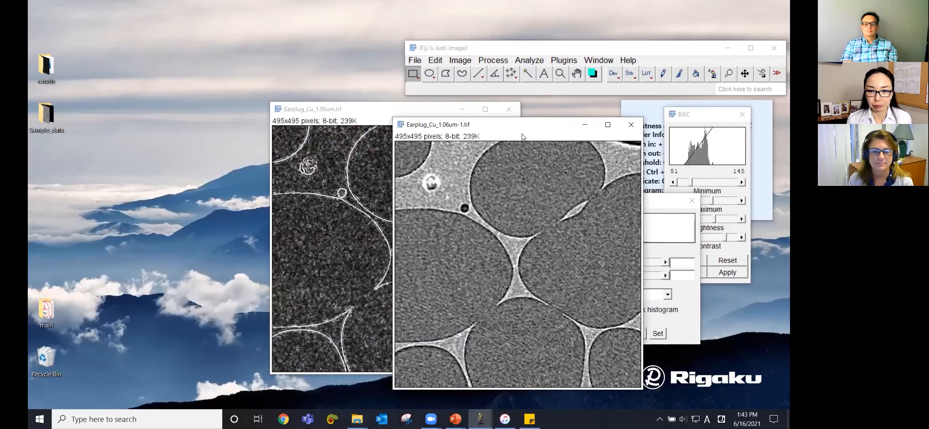
Step: Arrange the edge image and the original copy side by side and bring the Threshold dialog forward
click(411, 113)
drag(410, 113, 237, 119)
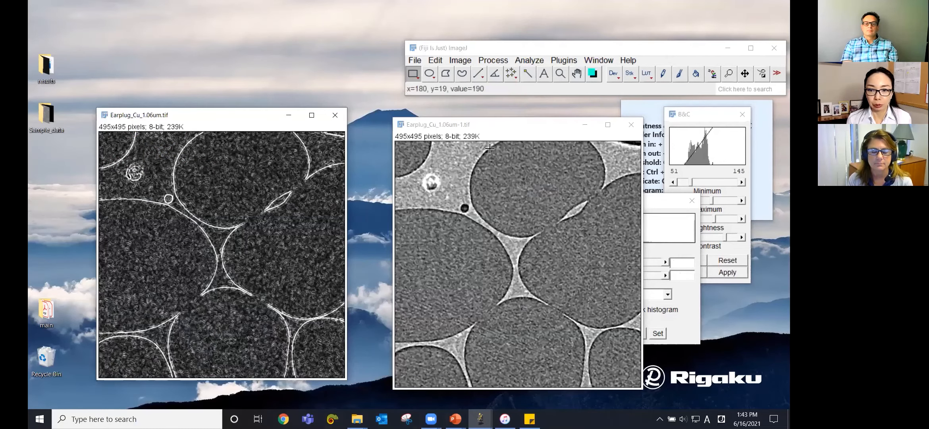
click(534, 130)
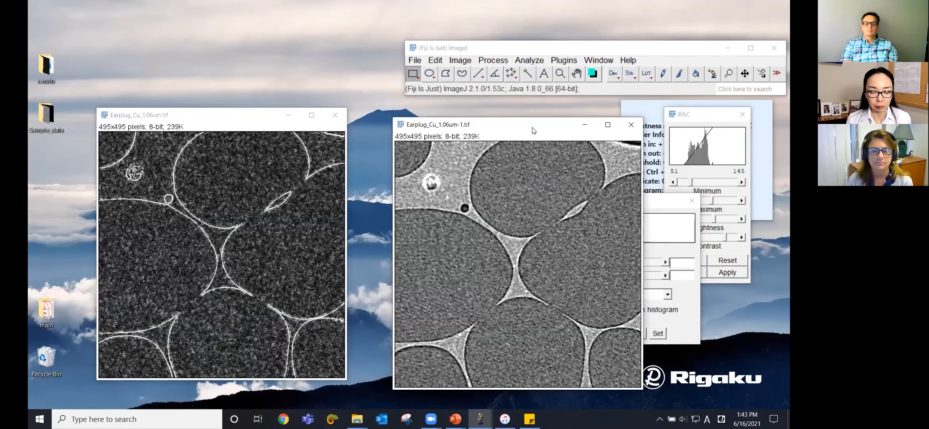
drag(534, 130, 461, 120)
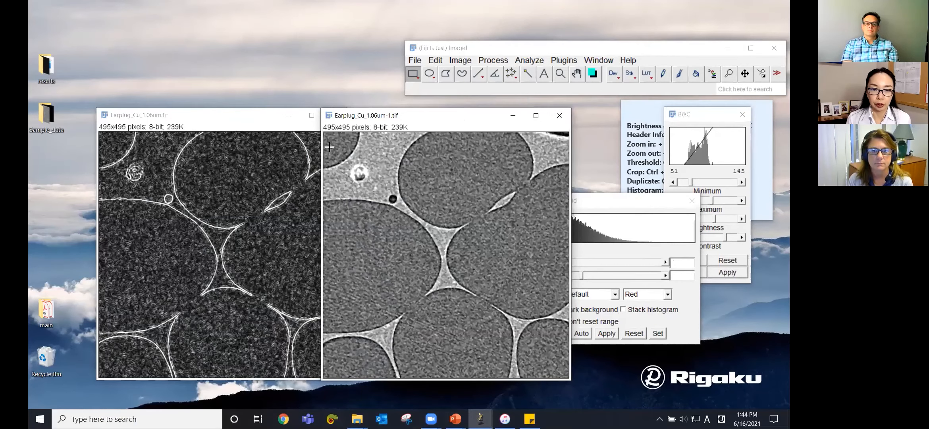
drag(250, 119, 212, 118)
click(391, 120)
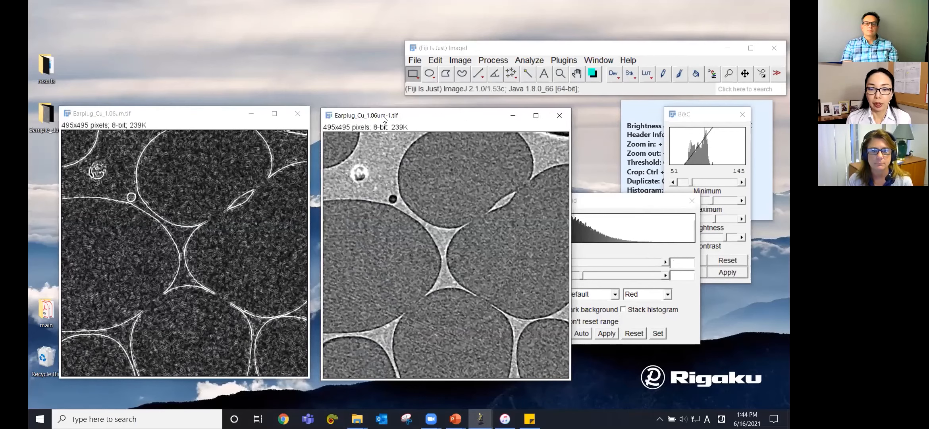
drag(384, 118, 384, 119)
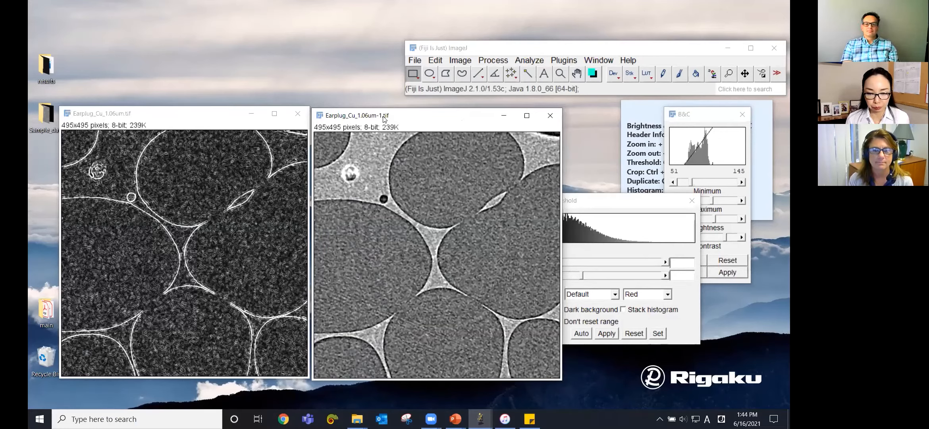
click(601, 221)
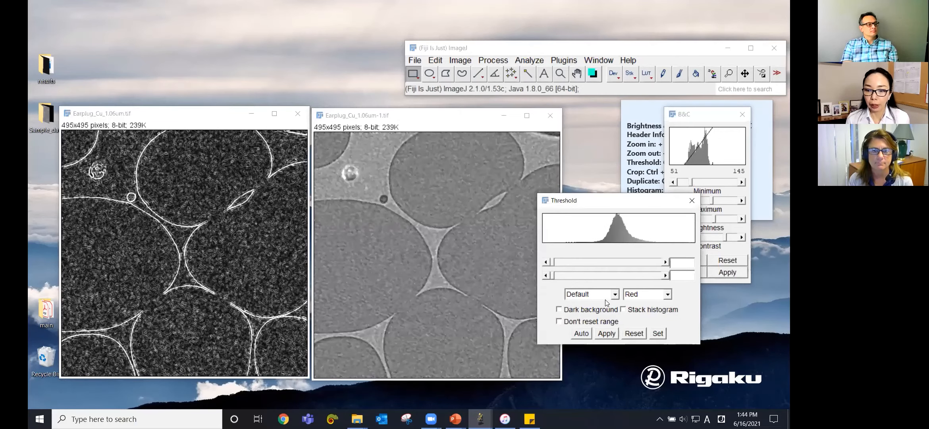
Step: Auto-threshold the original earplug copy with the Default method, then reset the threshold
click(605, 302)
click(595, 306)
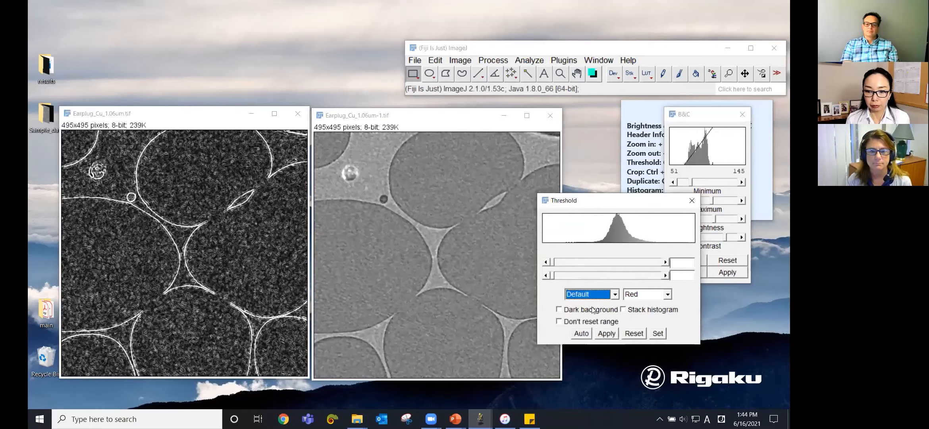
click(582, 334)
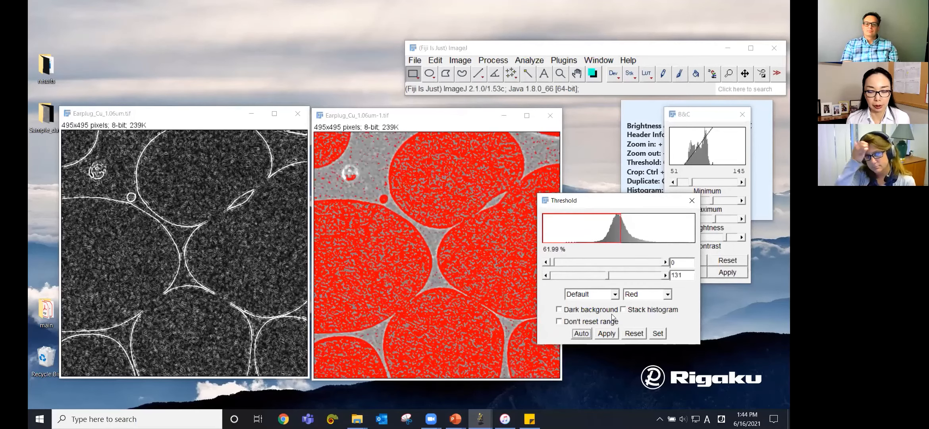
click(634, 333)
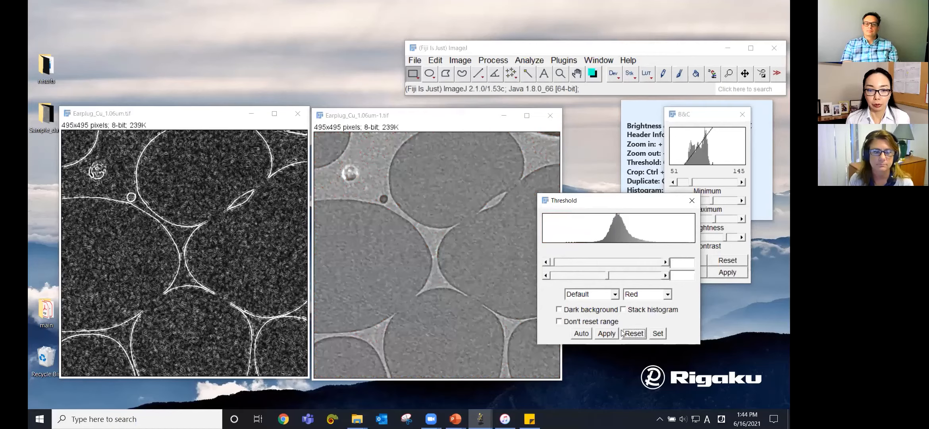
Step: Close the edge-detected earplug image without saving changes
click(298, 114)
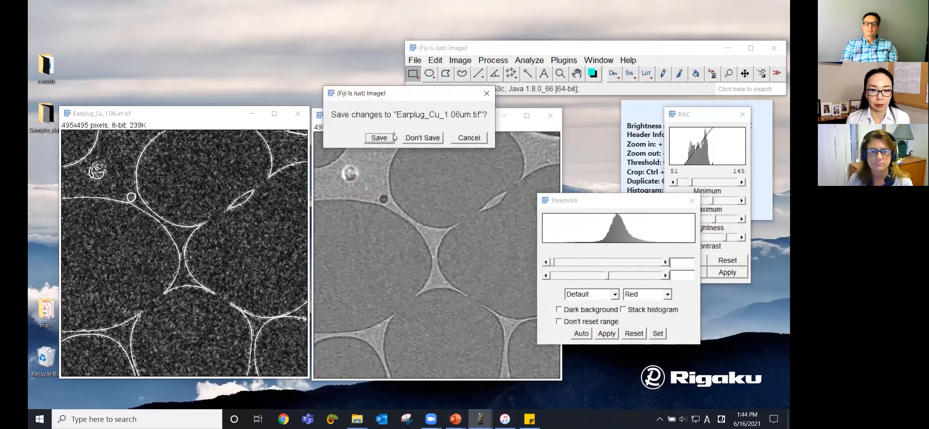
click(427, 138)
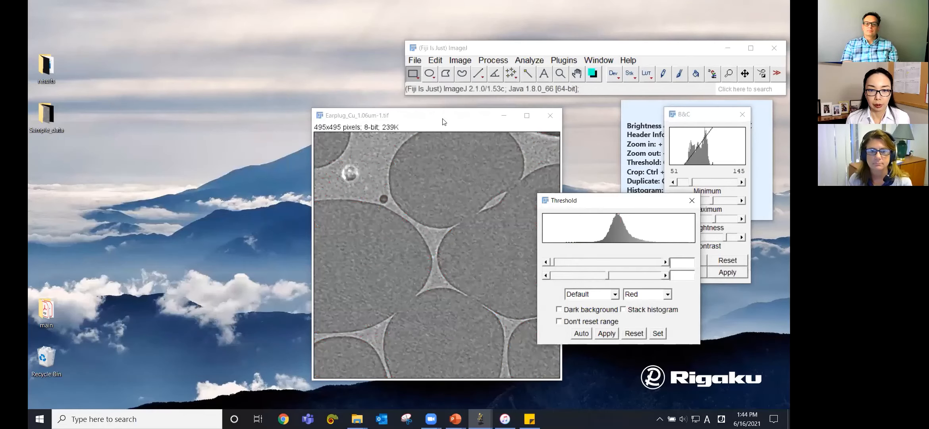
Step: Duplicate the earplug image as Earplug_Cu_1.06um-2.tif and place the two copies side by side
key(ctrl+shift+x)
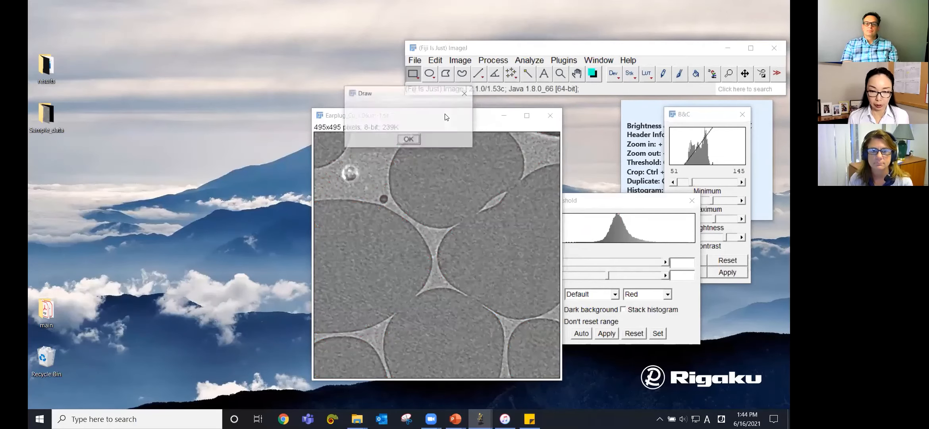
click(413, 139)
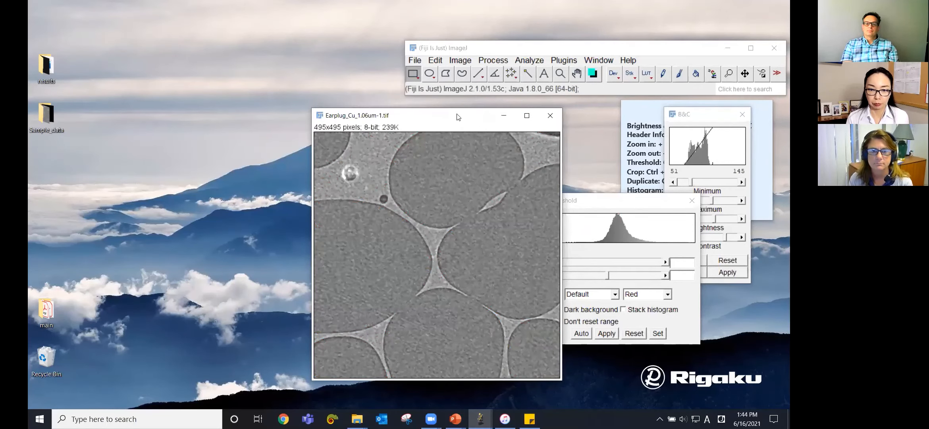
click(452, 61)
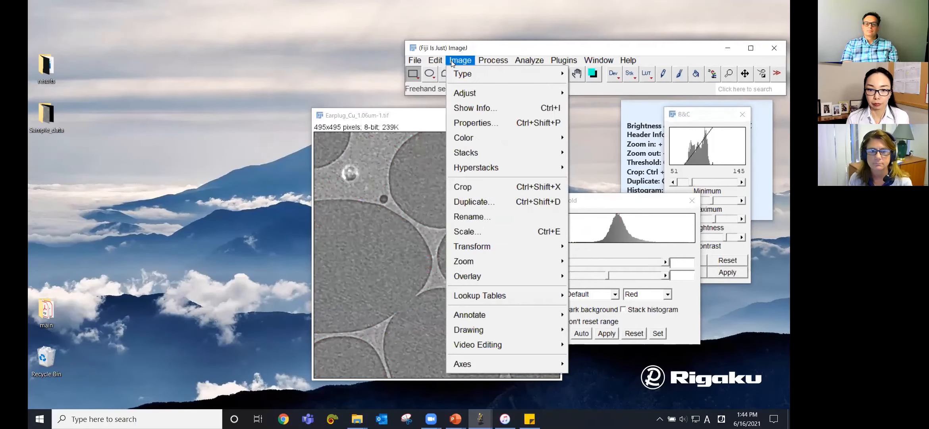
click(476, 202)
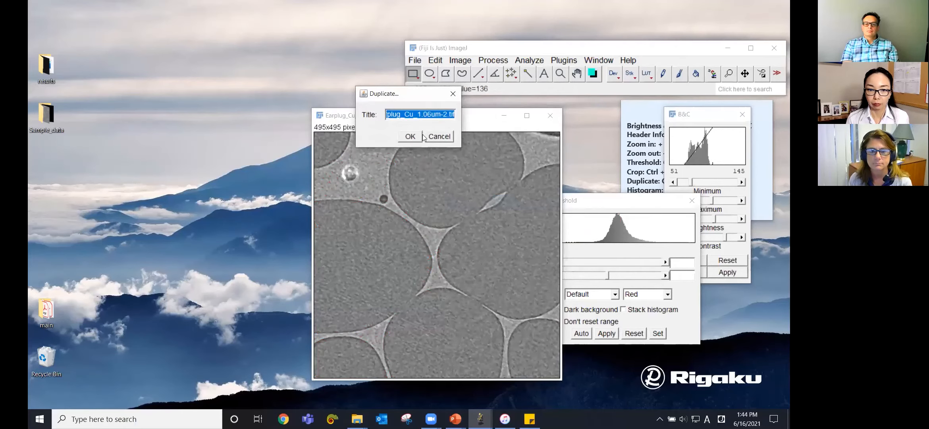
click(410, 136)
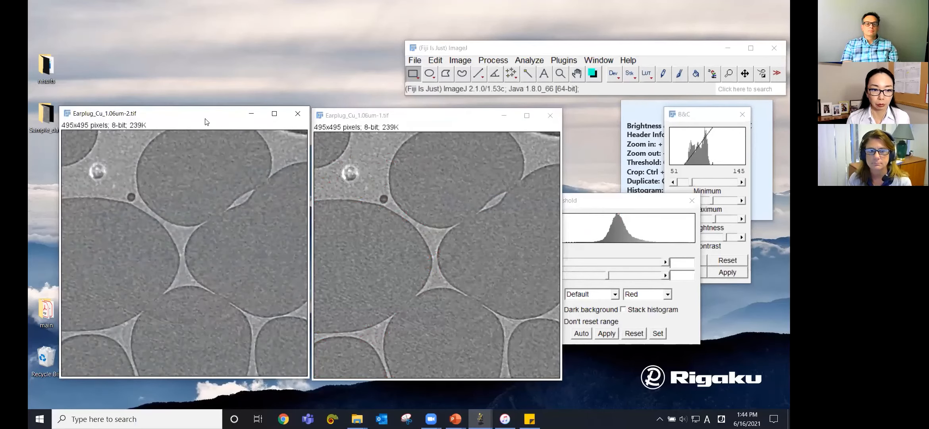
drag(204, 122, 200, 119)
click(368, 116)
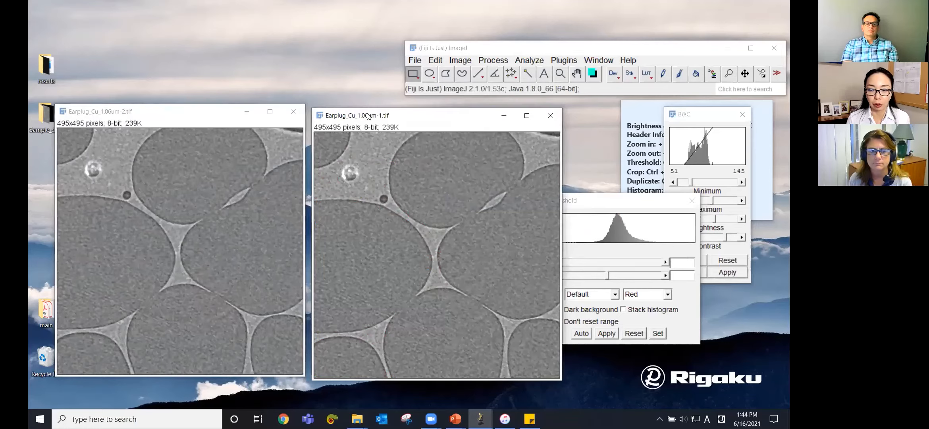
drag(368, 116, 364, 116)
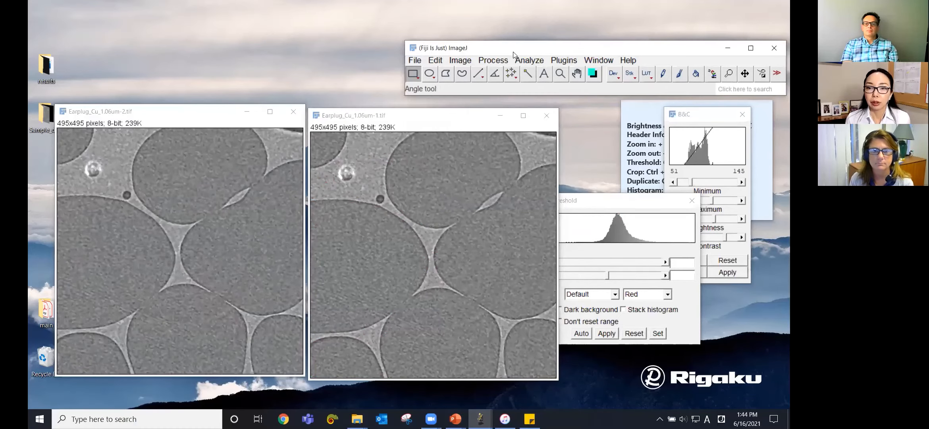
Step: Apply a Median filter with radius 3 pixels to Earplug_Cu_1.06um-1.tif, previewing the result first
click(493, 61)
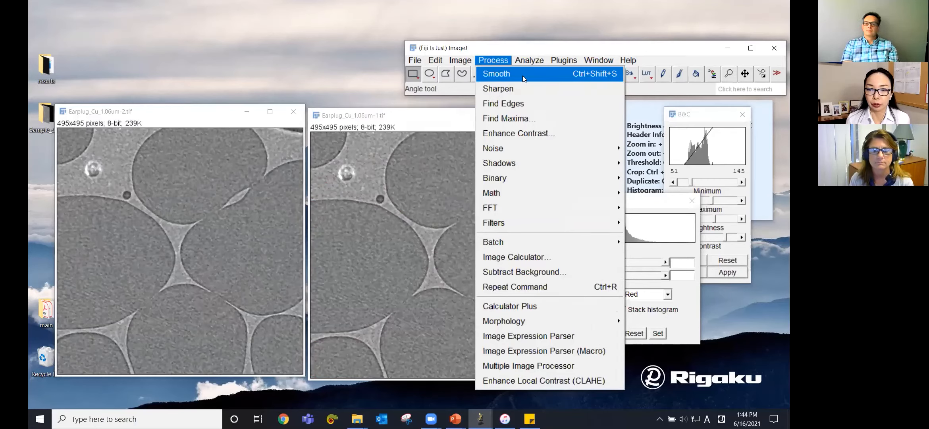
mouse_move(518, 222)
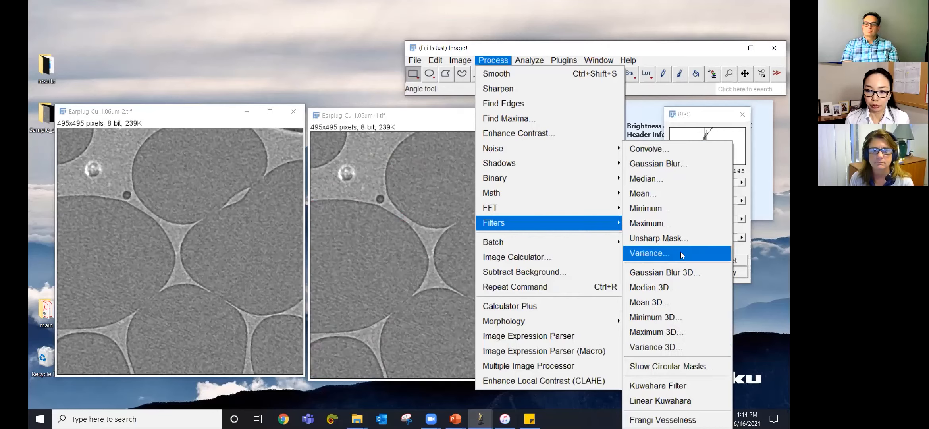
click(670, 178)
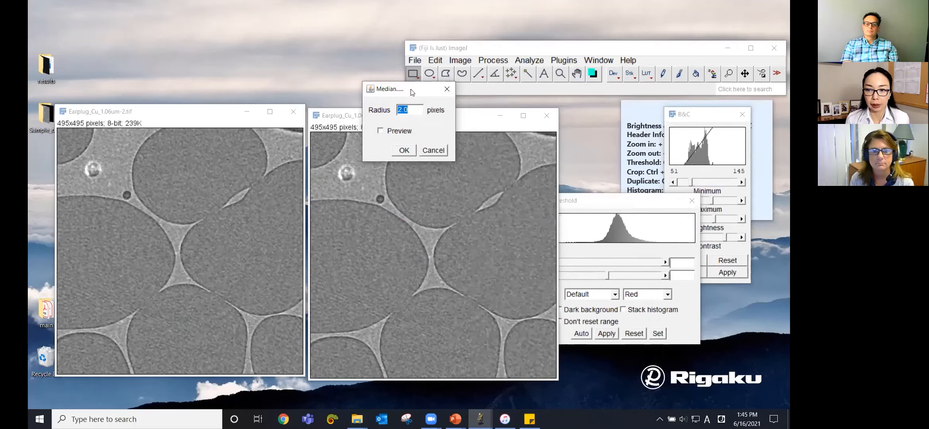
drag(412, 93, 628, 96)
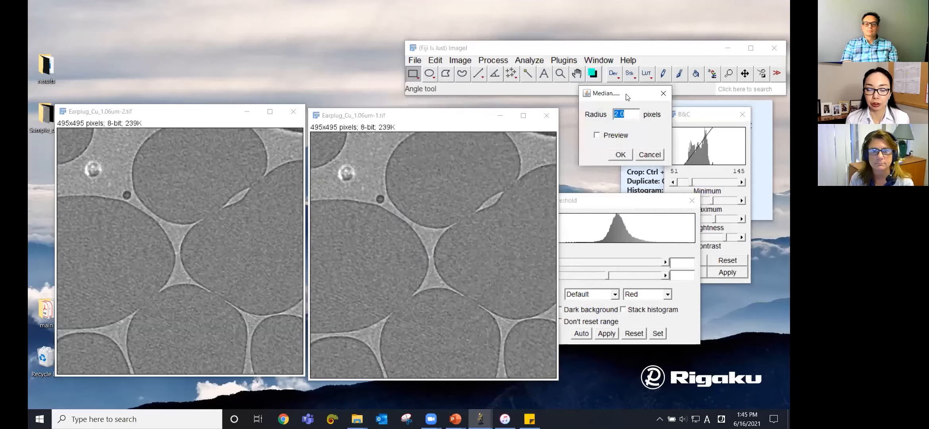
click(627, 115)
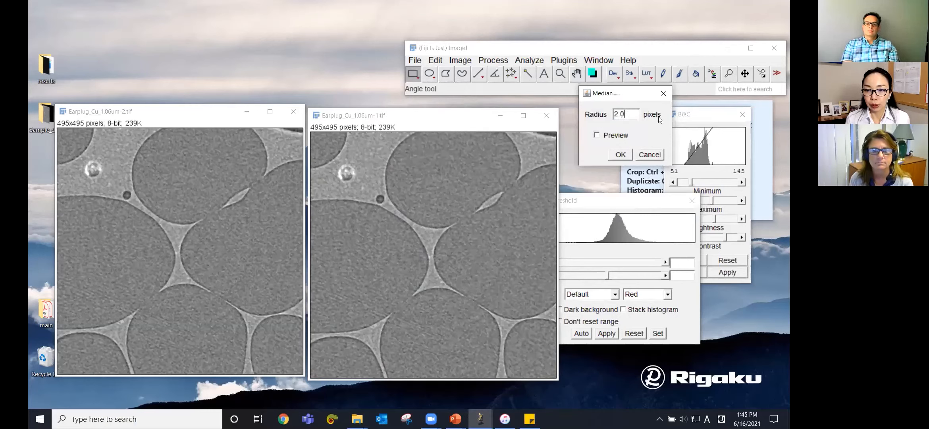
click(599, 137)
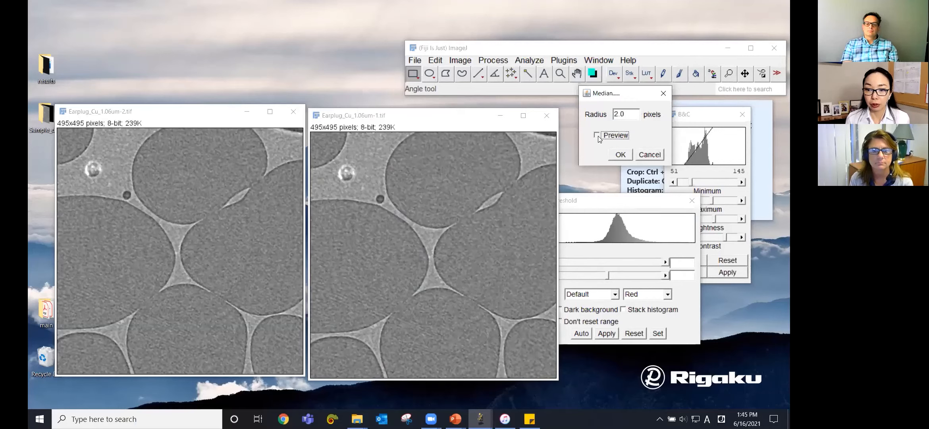
click(597, 135)
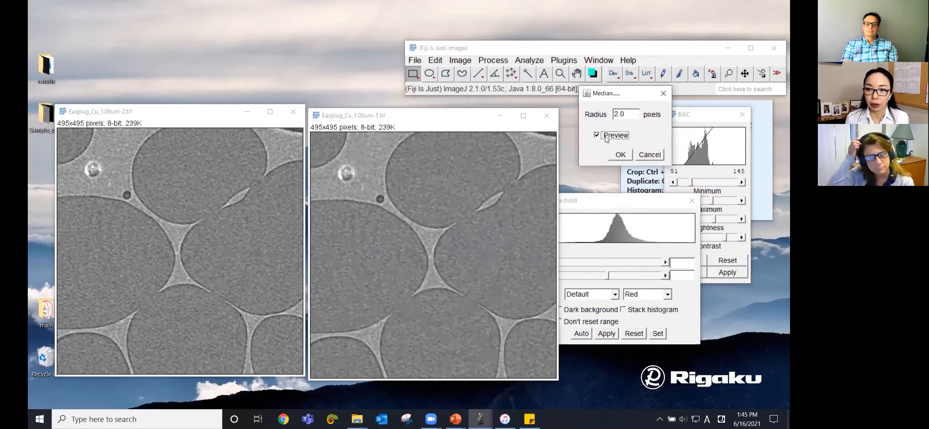
drag(629, 114, 614, 114)
text(3)
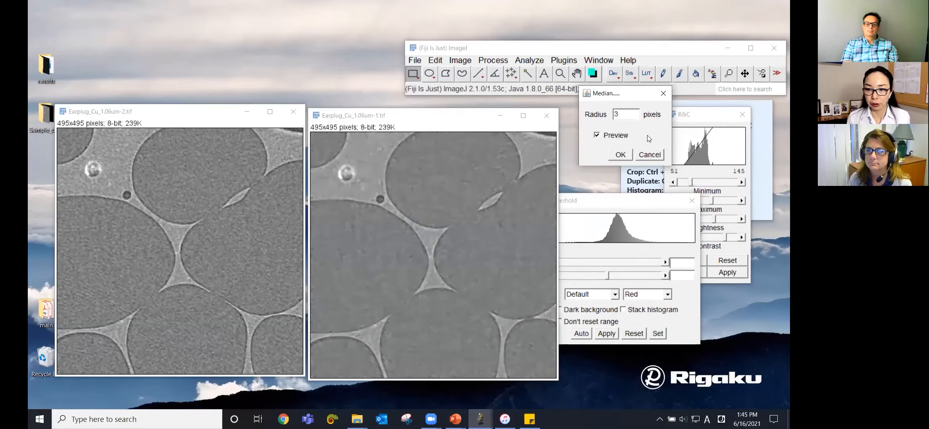
click(598, 136)
click(598, 136)
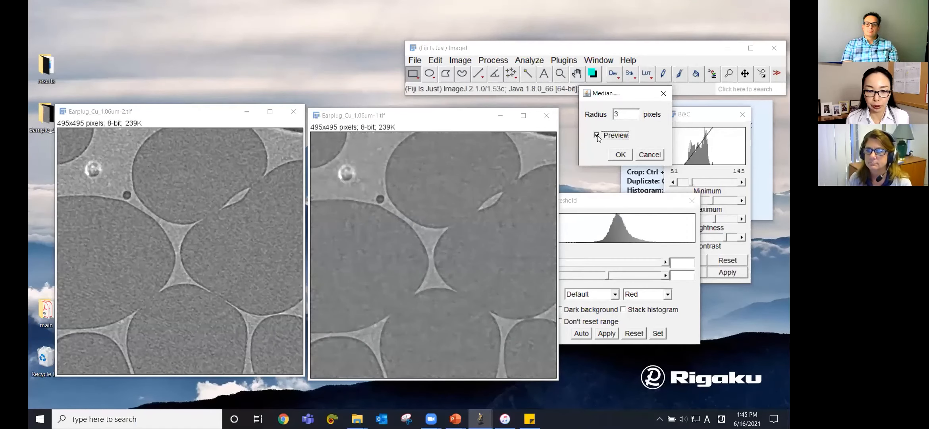
click(624, 155)
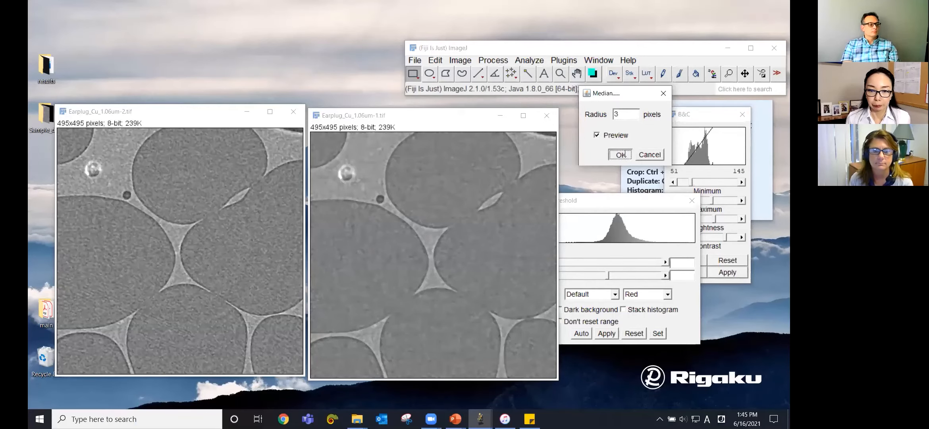
Step: Auto-threshold the median-filtered image with the Default method
click(183, 115)
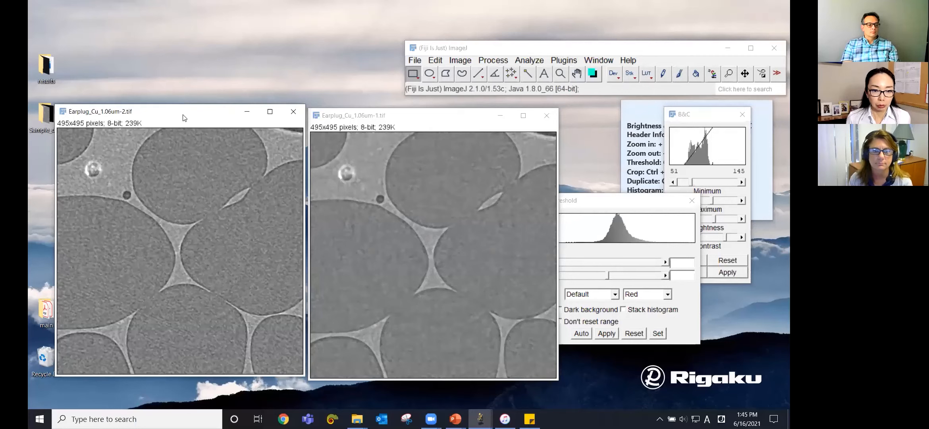
drag(183, 118, 185, 124)
click(350, 116)
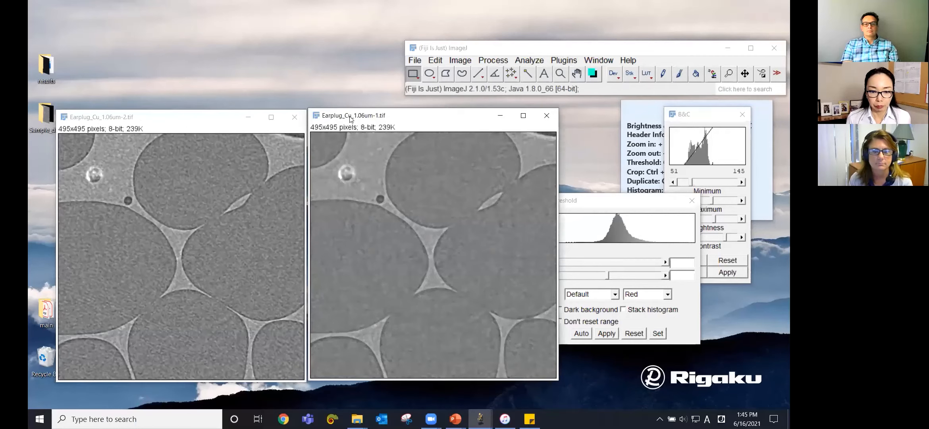
drag(350, 117, 355, 117)
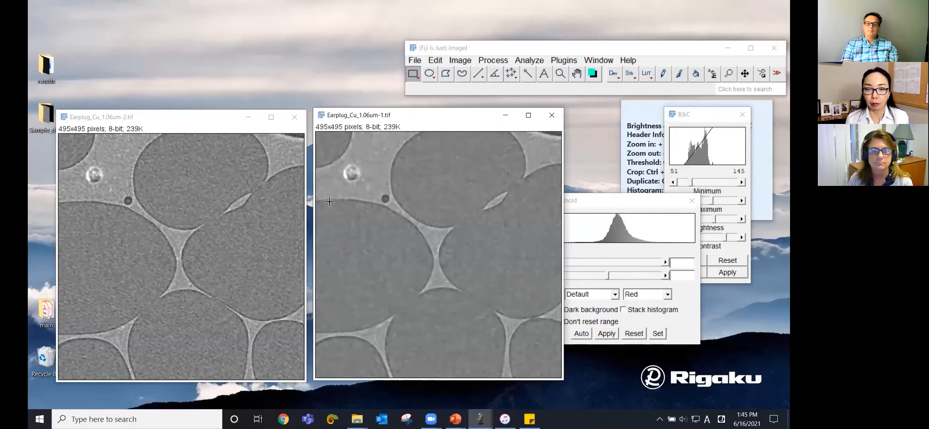
drag(599, 202, 647, 203)
click(647, 294)
click(641, 306)
click(631, 334)
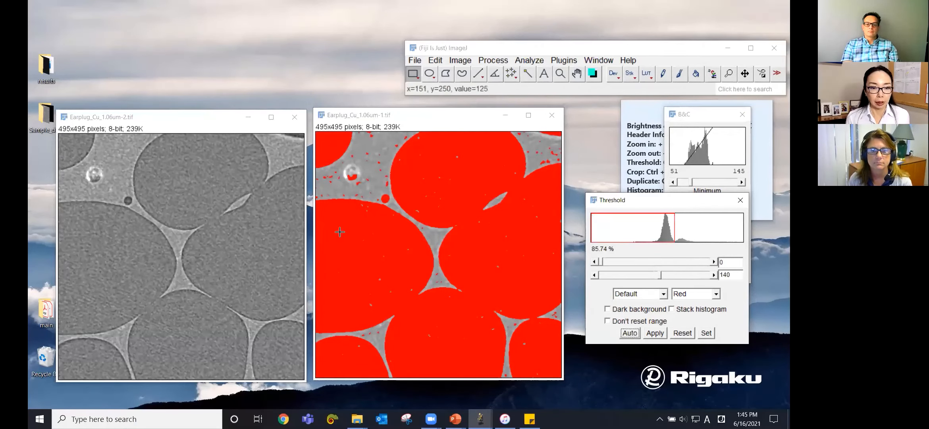
Step: Auto-threshold the unfiltered duplicate Earplug_Cu_1.06um-2.tif for comparison
click(203, 118)
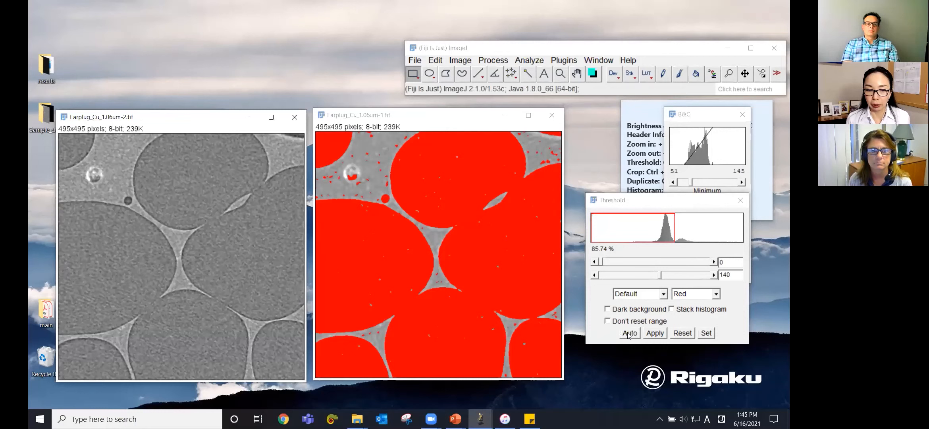
click(630, 333)
click(204, 119)
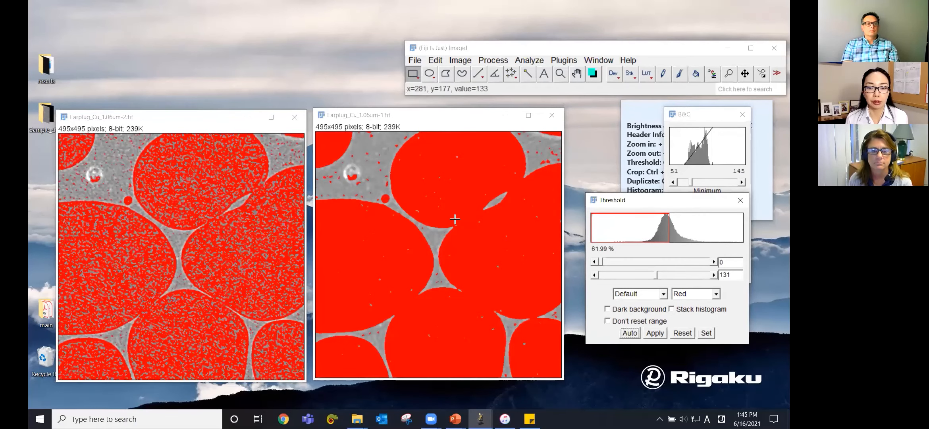
Step: Close the median-filtered image without saving
click(448, 121)
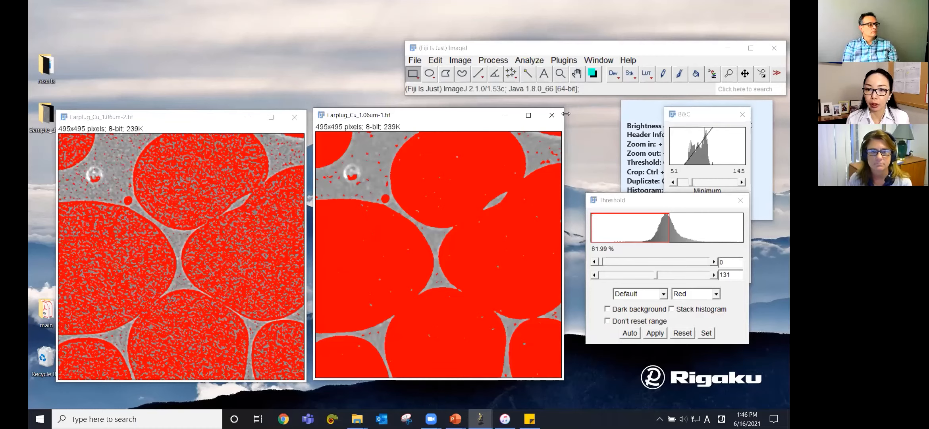
click(553, 116)
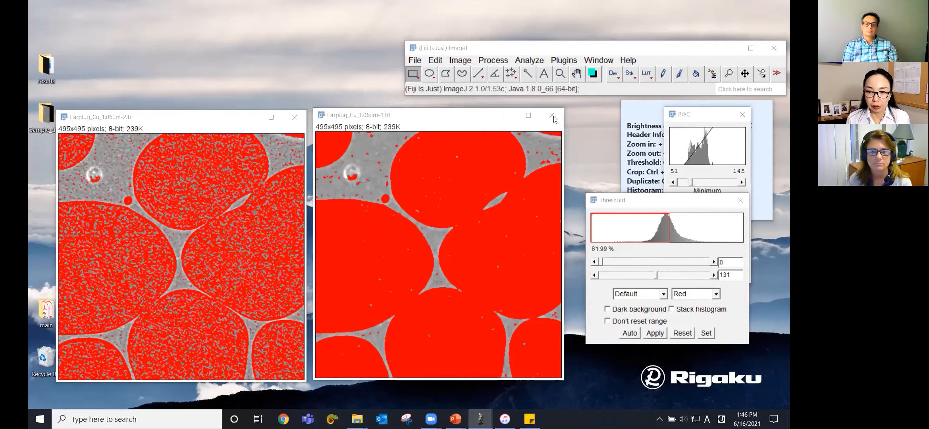
click(406, 146)
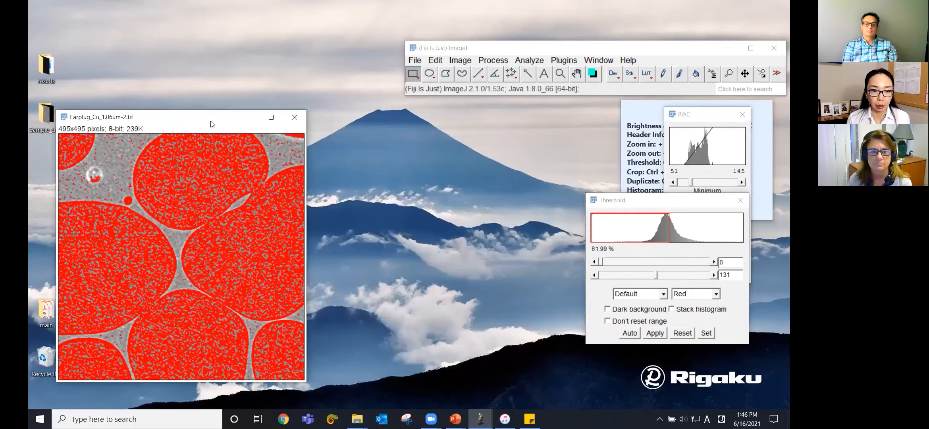
Step: Move the duplicate to the centre, reset its threshold and close the Threshold dialog
drag(211, 118, 430, 113)
click(682, 332)
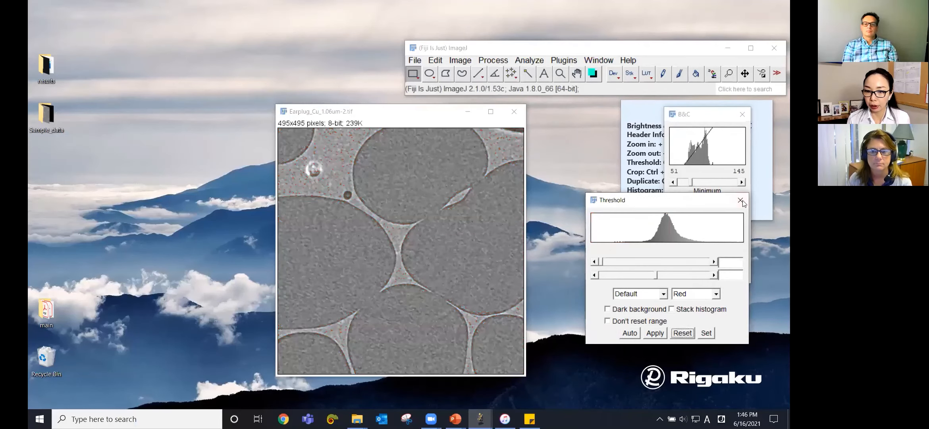
click(740, 200)
Step: Open Trainable Weka Segmentation on the duplicate earplug image
drag(412, 116, 422, 120)
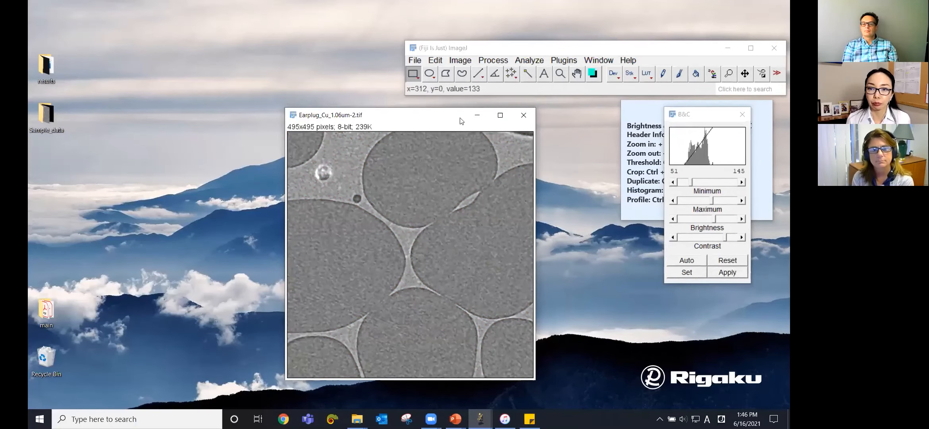
click(570, 55)
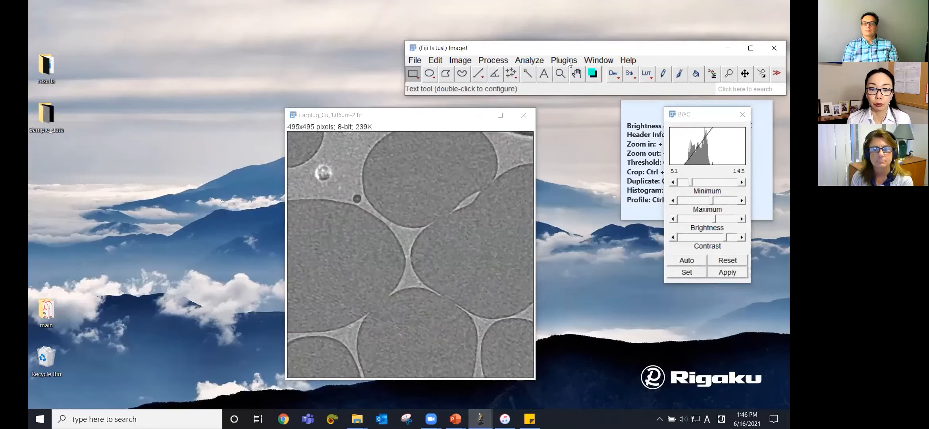
click(568, 60)
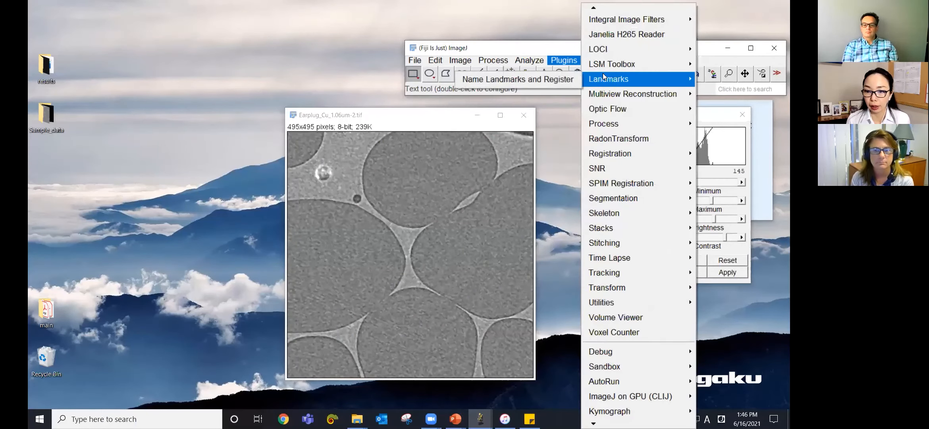
mouse_move(638, 197)
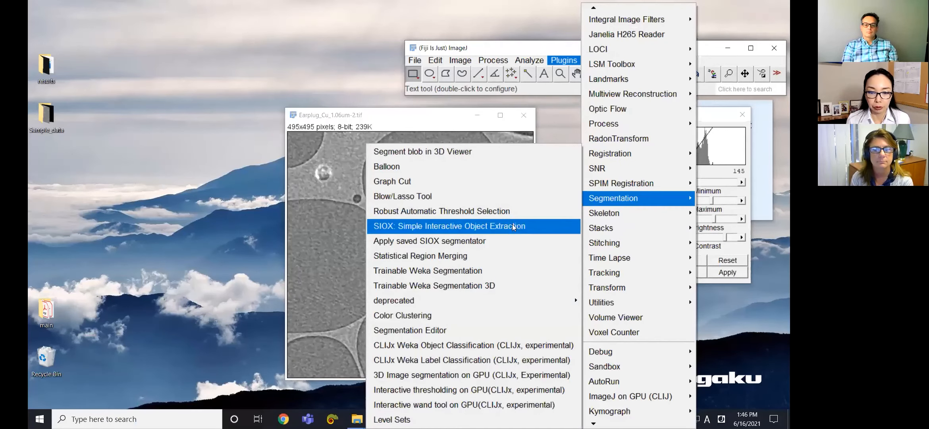
click(488, 270)
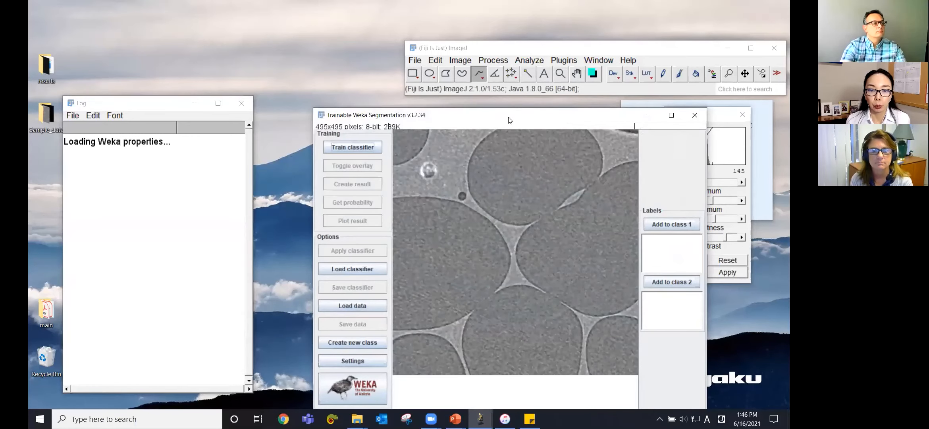
Step: In the segmentation settings, rename class 1 to air and class 2 to polymer
drag(510, 120, 435, 92)
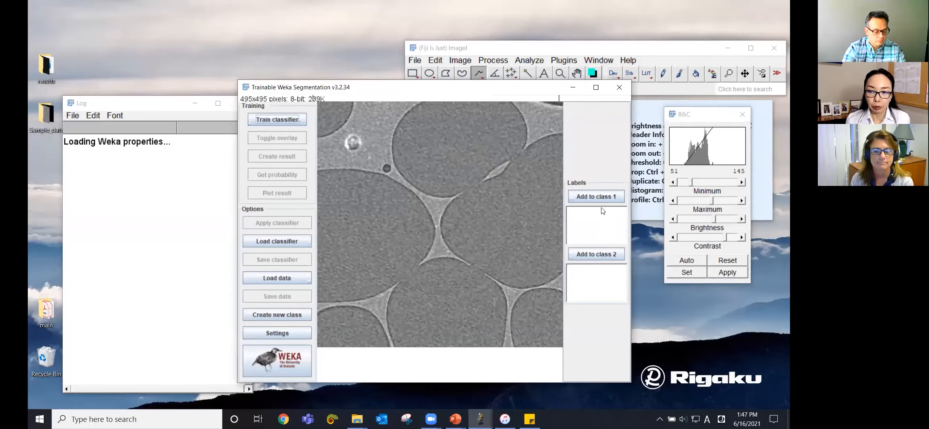
click(285, 333)
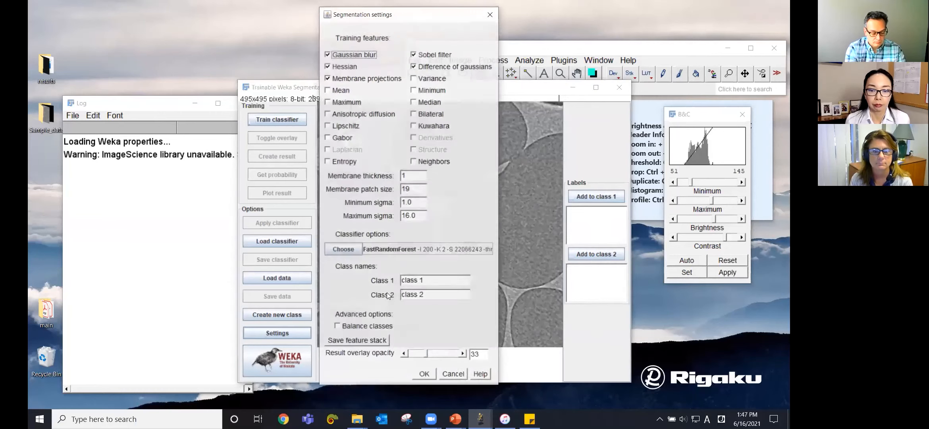
drag(435, 281, 397, 282)
text(air)
drag(443, 295, 388, 297)
text(a)
key(BackSpace)
text(polymer)
click(424, 374)
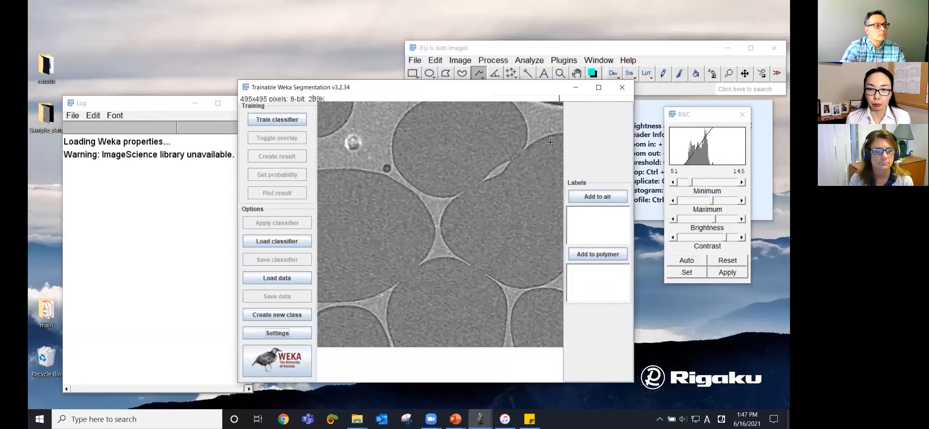
Step: Draw two oval selections inside large dark regions and add each to the air class
click(469, 57)
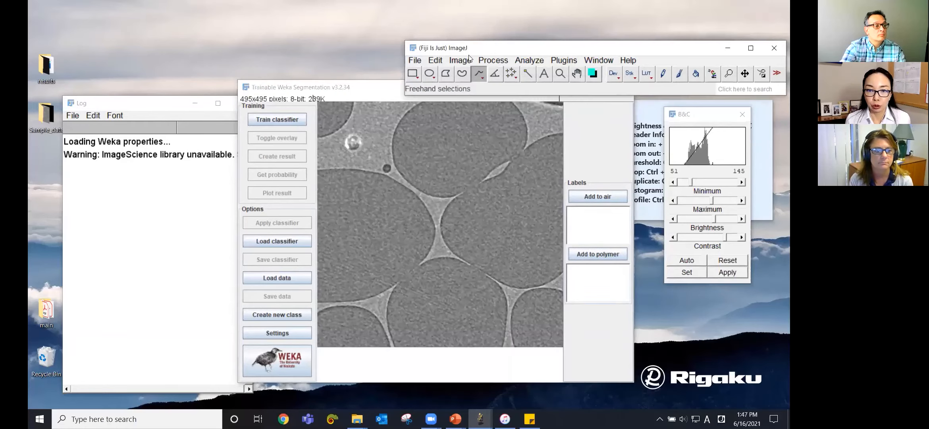
click(431, 74)
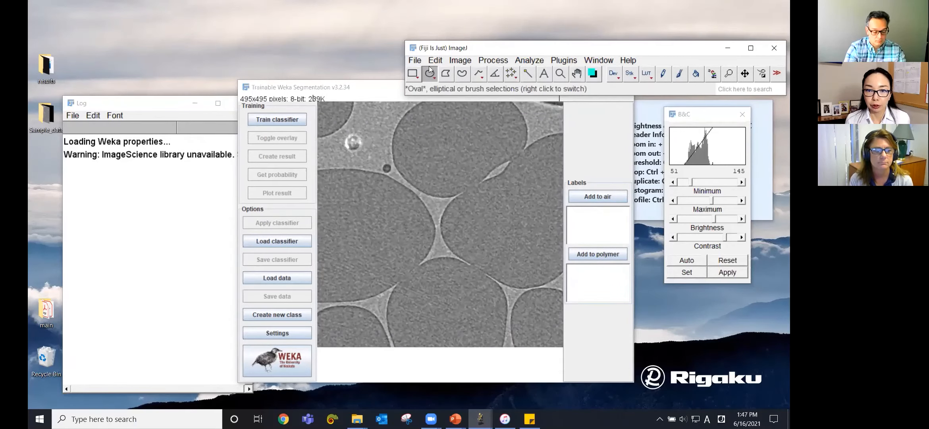
drag(434, 137, 475, 176)
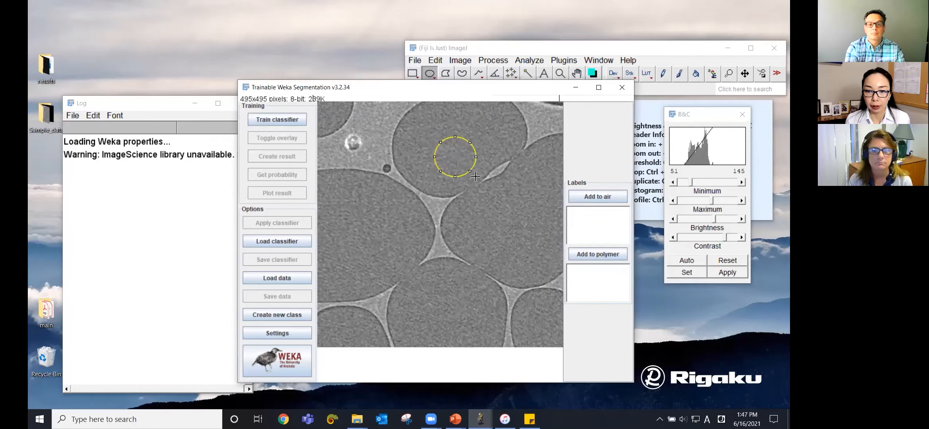
click(593, 194)
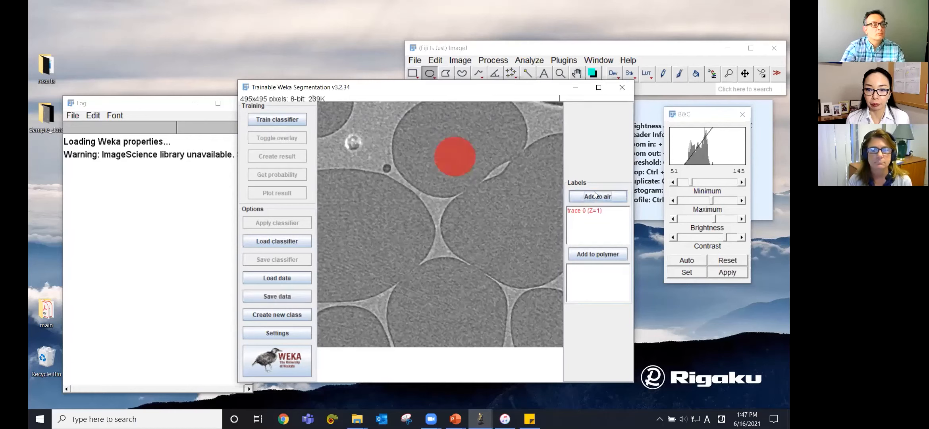
drag(364, 214, 408, 252)
click(608, 195)
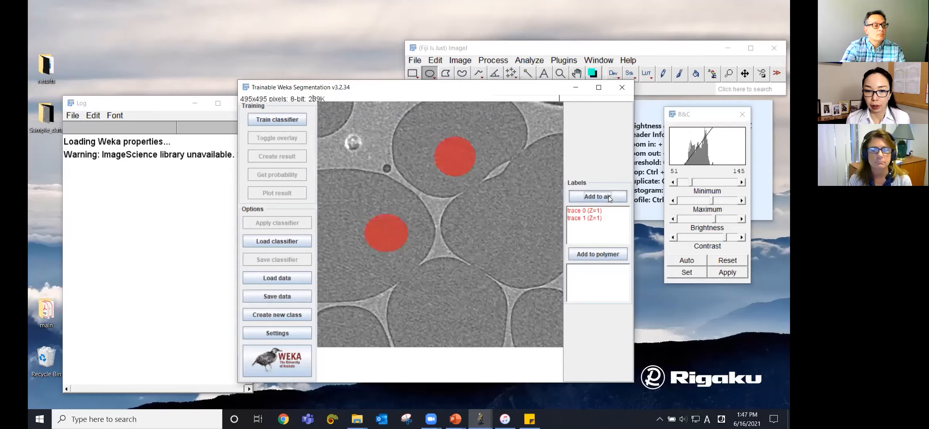
Step: Draw two small oval selections in bright gaps and add each to the polymer class
drag(362, 109, 390, 135)
click(588, 255)
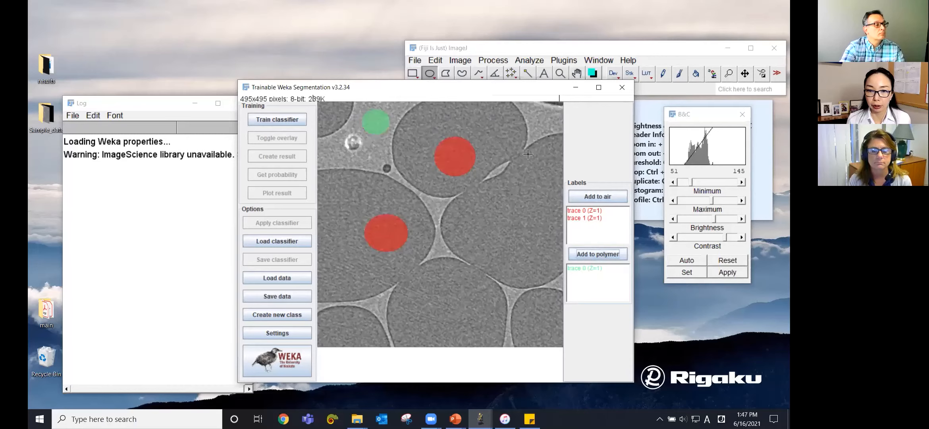
drag(542, 123, 558, 135)
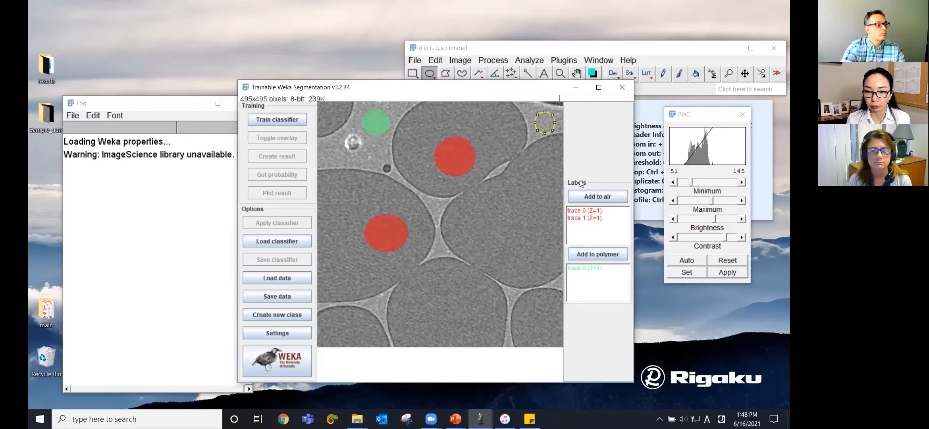
click(605, 254)
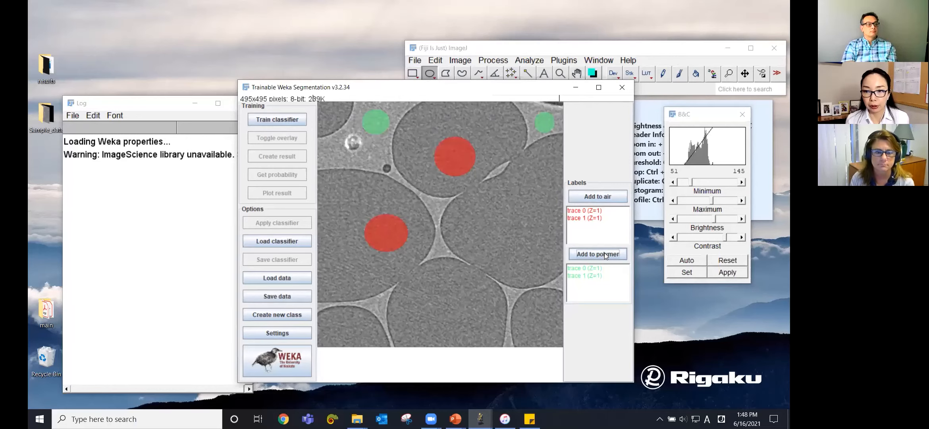
Step: Zoom in on a bright cusp and trace a freehand region in the adjacent dark area as air
click(560, 73)
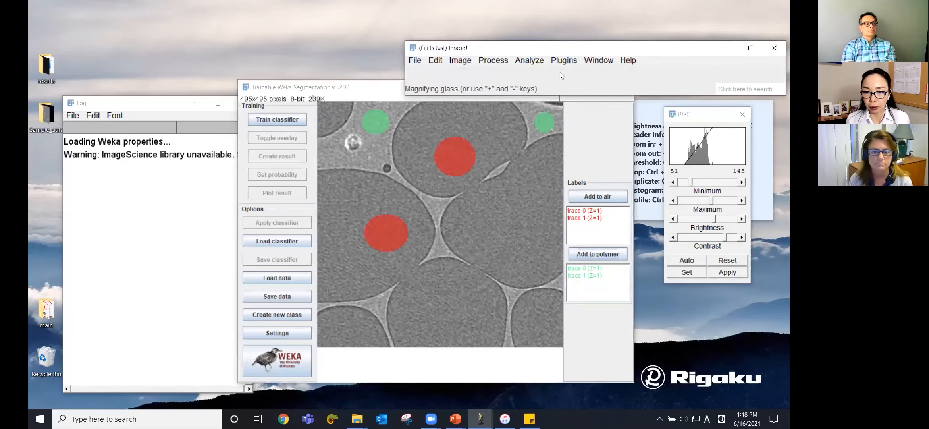
click(447, 216)
click(444, 230)
click(434, 228)
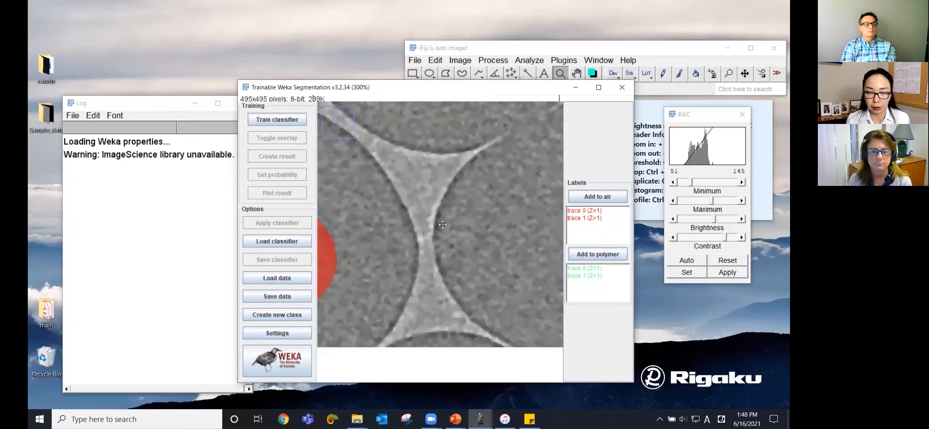
click(467, 53)
click(462, 75)
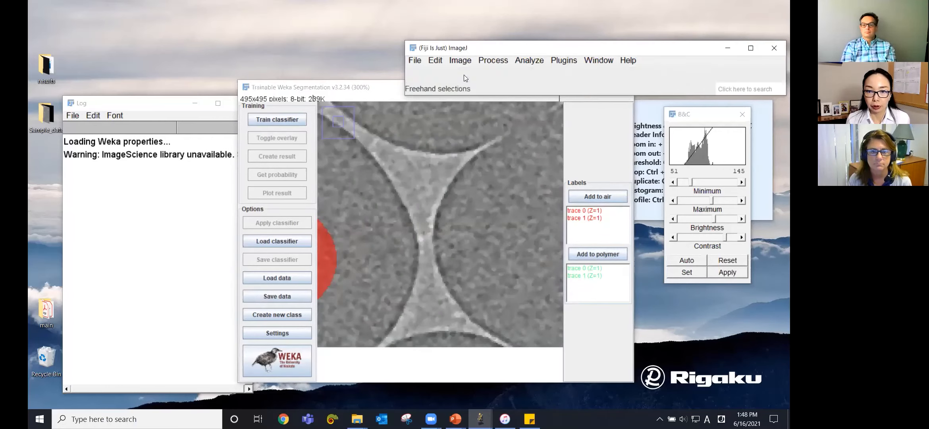
mouse_move(436, 225)
mouse_down()
mouse_move(458, 174)
mouse_move(484, 216)
mouse_move(437, 222)
mouse_up()
click(615, 196)
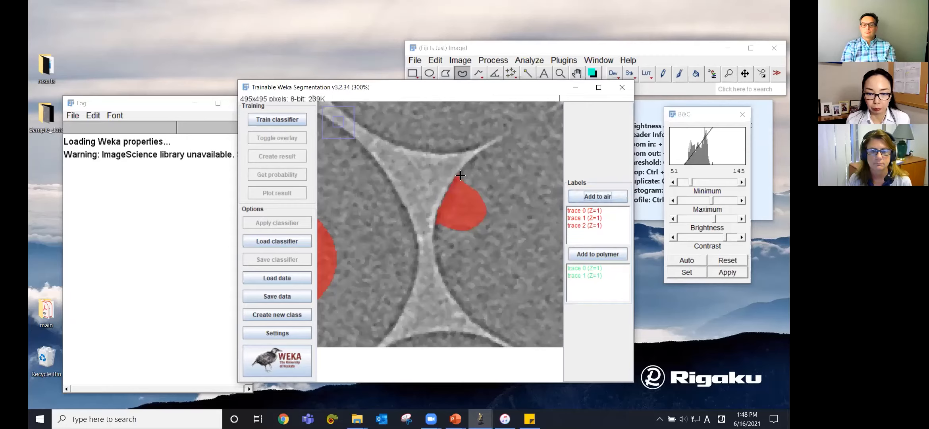
Step: Trace a freehand region in the bright cusp, add it to polymer, and zoom back out
mouse_move(453, 174)
mouse_down()
mouse_move(431, 225)
mouse_move(420, 211)
mouse_move(422, 186)
mouse_move(456, 171)
mouse_up()
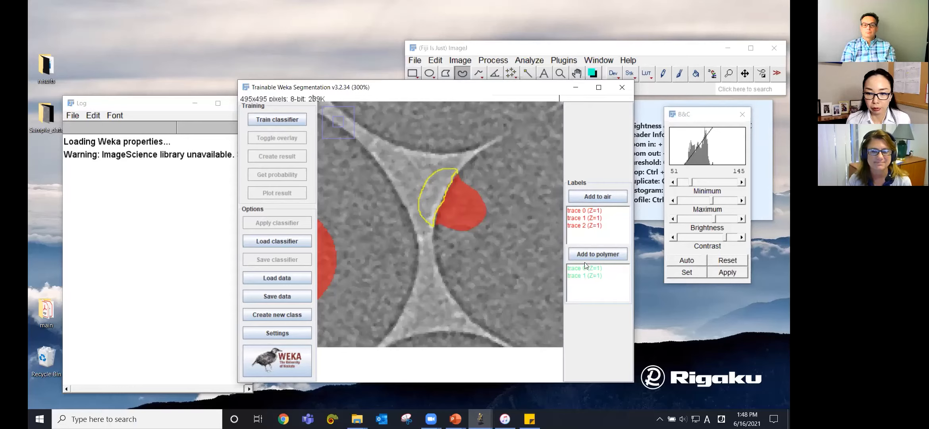
click(605, 253)
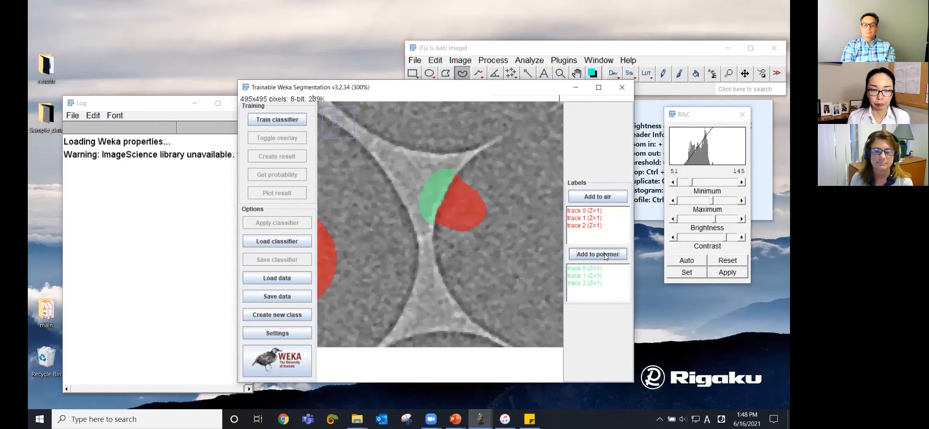
click(560, 73)
right_click(483, 215)
right_click(482, 214)
right_click(482, 215)
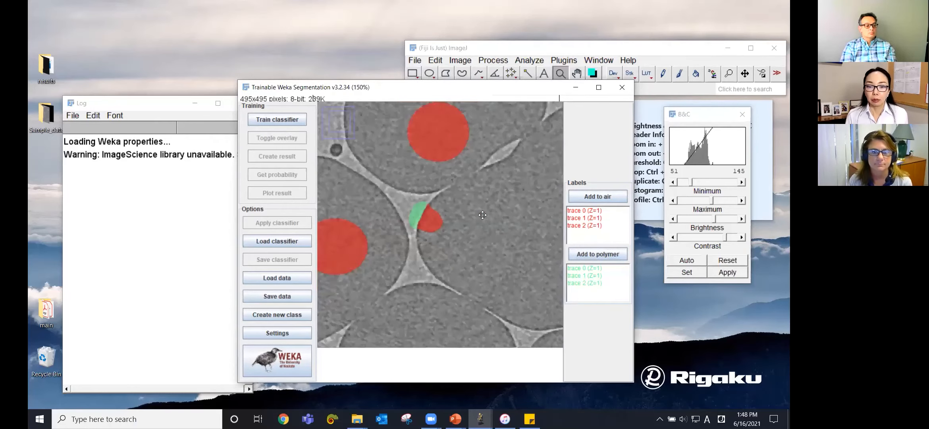
right_click(483, 215)
click(482, 215)
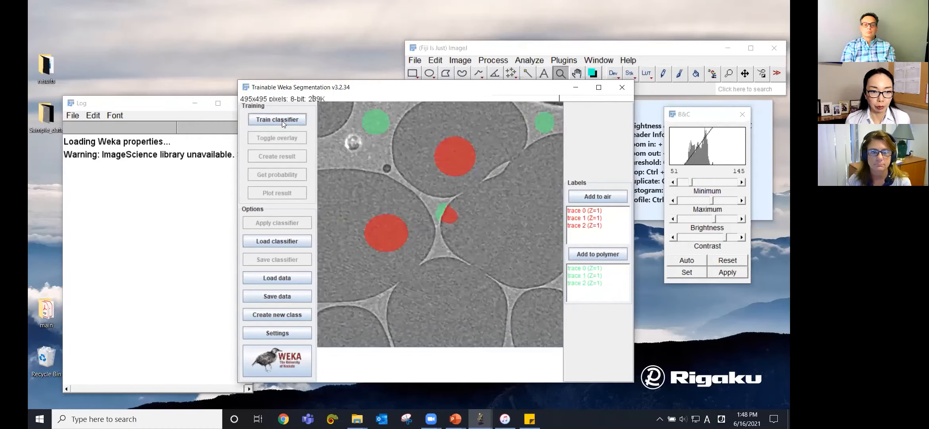
Step: Train the classifier on the labelled traces
click(267, 120)
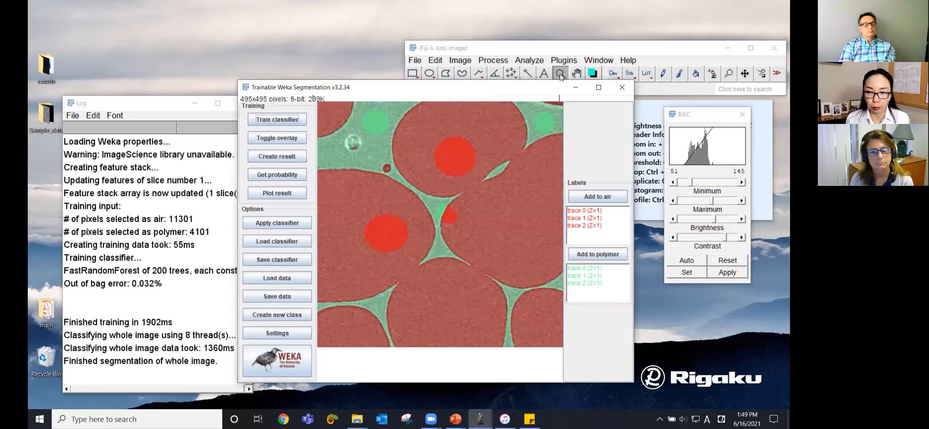
drag(523, 89, 519, 106)
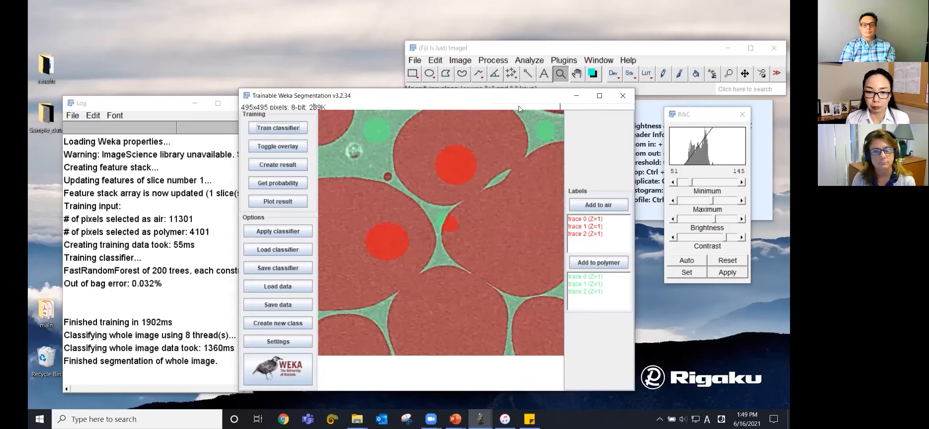
Step: Zoom into the small dark particle, trace its misclassified top edge as polymer, and retrain the classifier
click(386, 177)
click(425, 220)
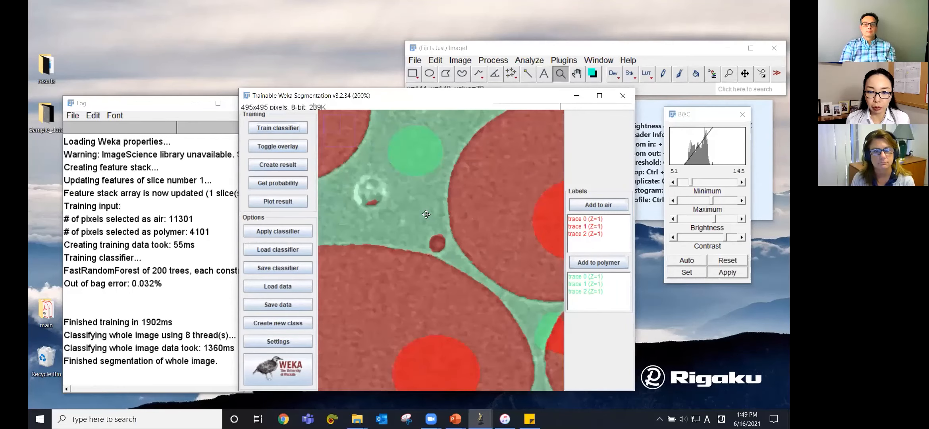
click(441, 246)
click(441, 246)
click(441, 246)
click(441, 246)
click(442, 246)
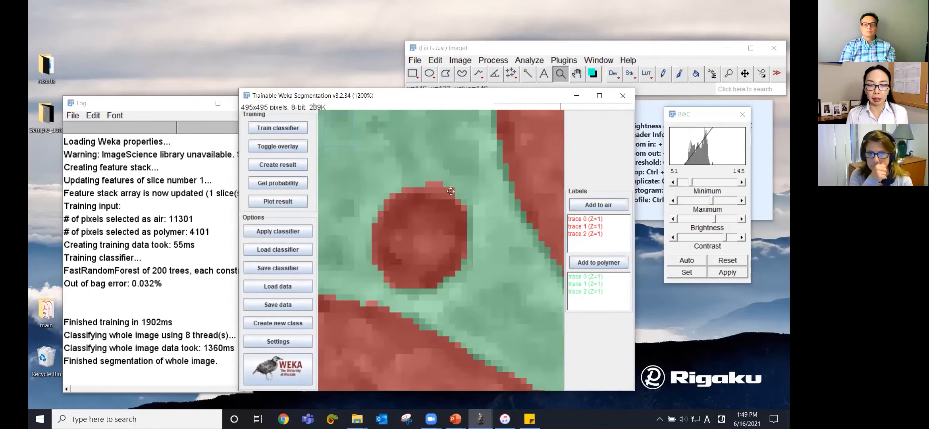
click(464, 75)
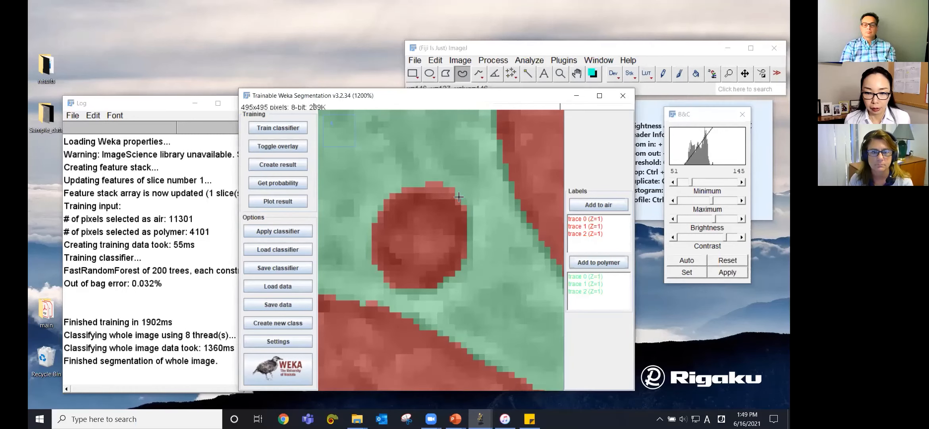
mouse_move(450, 193)
mouse_down()
mouse_move(413, 178)
mouse_move(458, 181)
mouse_move(461, 197)
mouse_up()
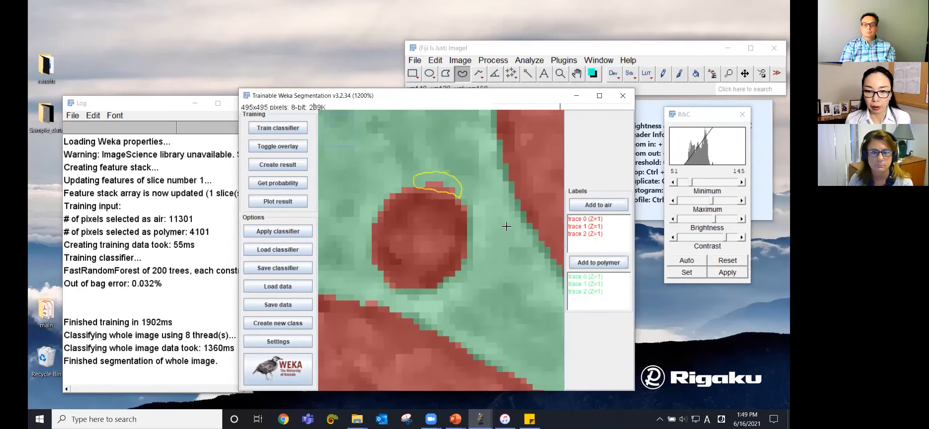
click(609, 262)
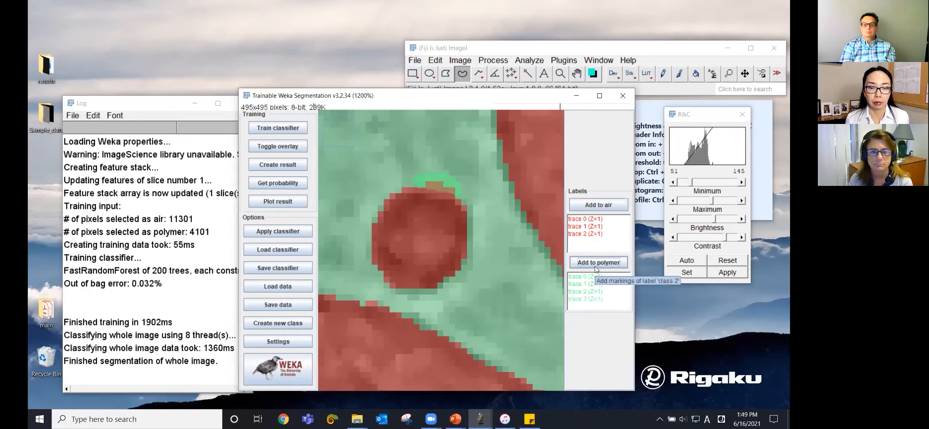
click(289, 126)
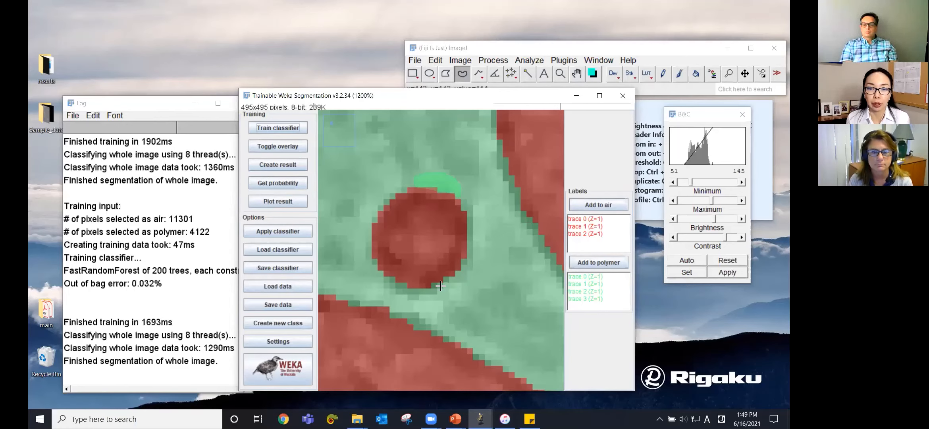
Step: Zoom out to examine the retrained segmentation across the whole image
click(561, 74)
right_click(474, 267)
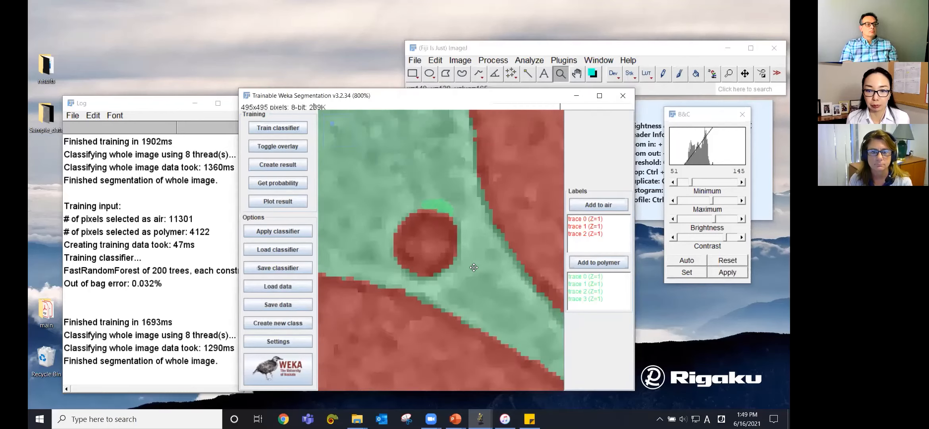
right_click(474, 268)
right_click(474, 267)
right_click(474, 267)
right_click(474, 268)
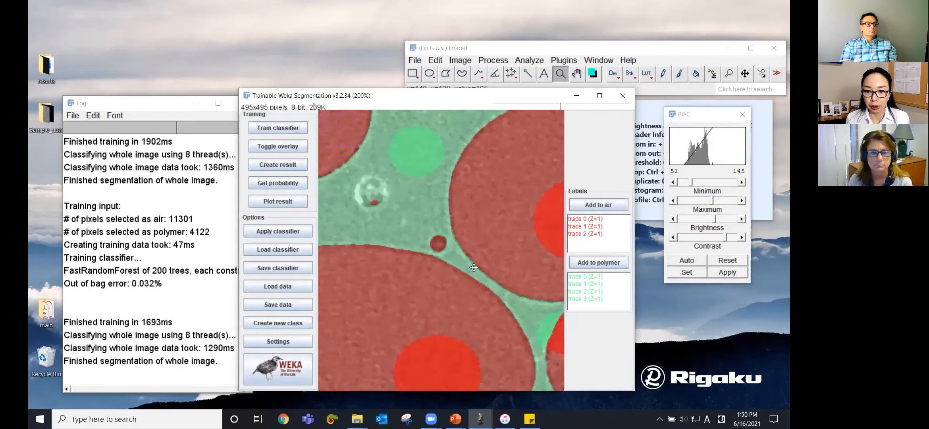
right_click(473, 268)
right_click(474, 267)
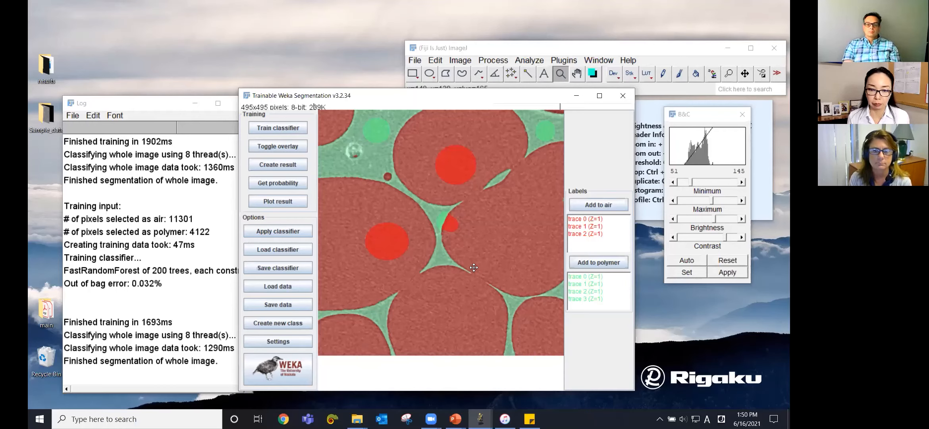
Step: Save the trained classifier to a file
click(280, 268)
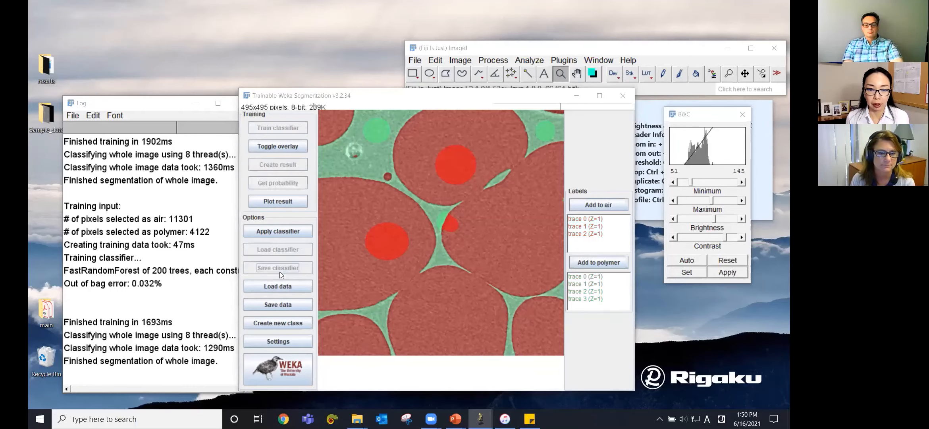
click(408, 289)
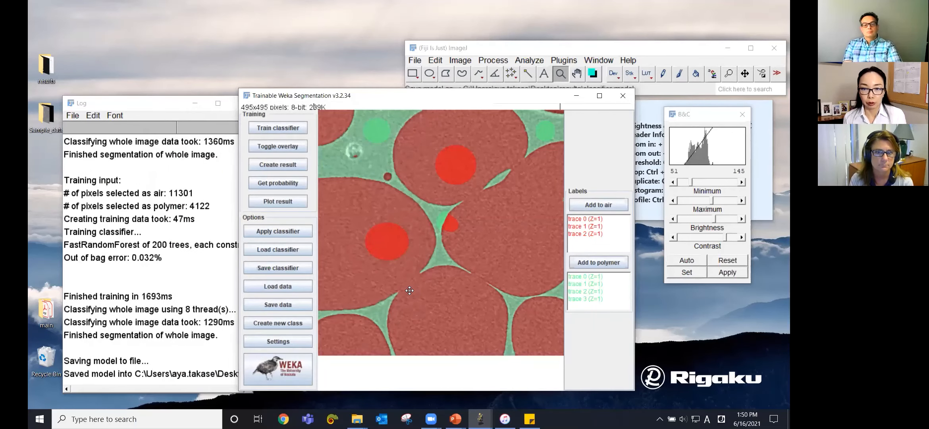
Step: Close the Trainable Weka Segmentation window and the single earplug image
click(623, 96)
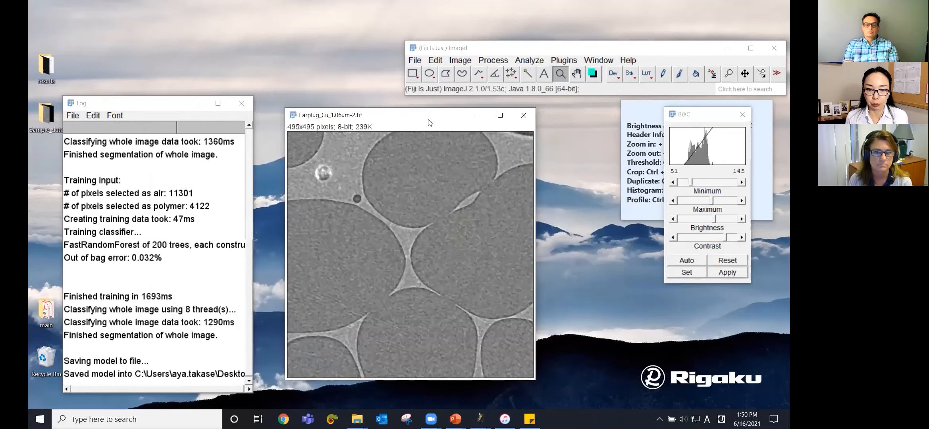
click(524, 115)
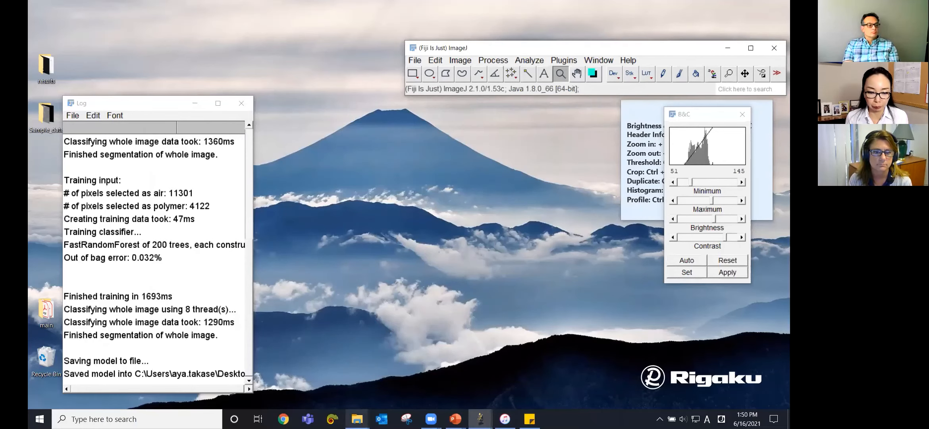
Step: Open the Earplug_Cu_1.06um_stack30.tif stack from the Sample_data folder and reposition and resize its window
mouse_move(362, 413)
click(309, 353)
drag(250, 355, 505, 76)
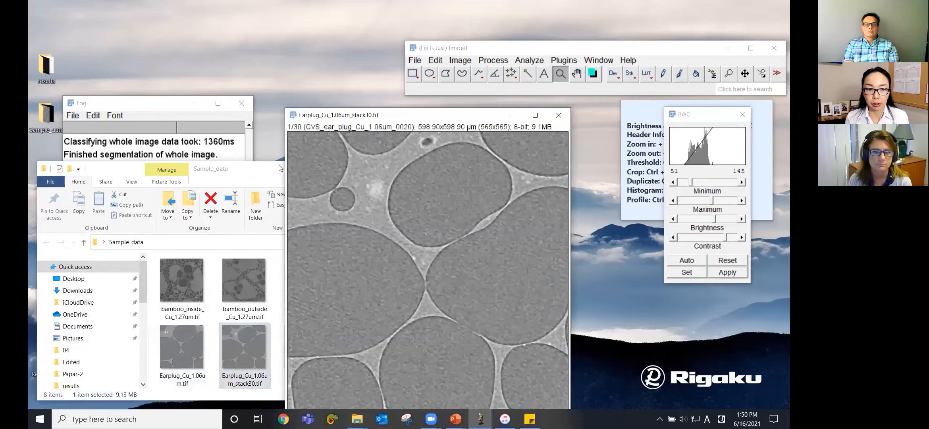
click(411, 169)
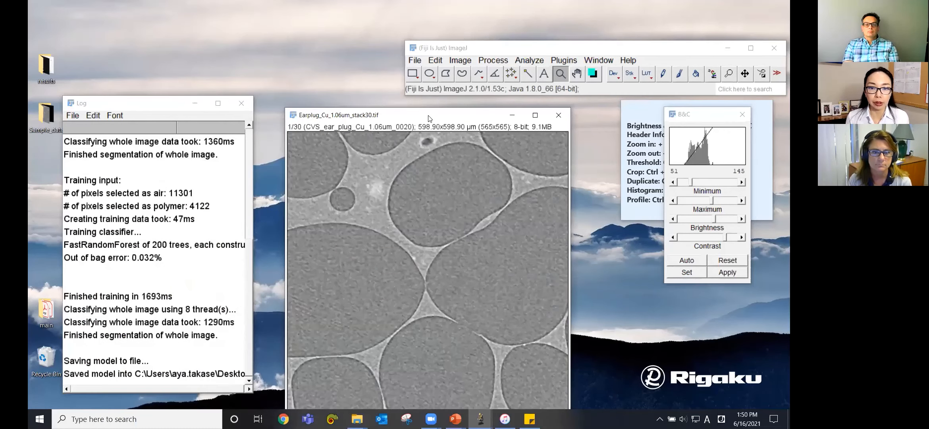
drag(429, 116, 415, 90)
mouse_move(295, 394)
mouse_down()
mouse_move(556, 391)
mouse_move(285, 399)
mouse_up()
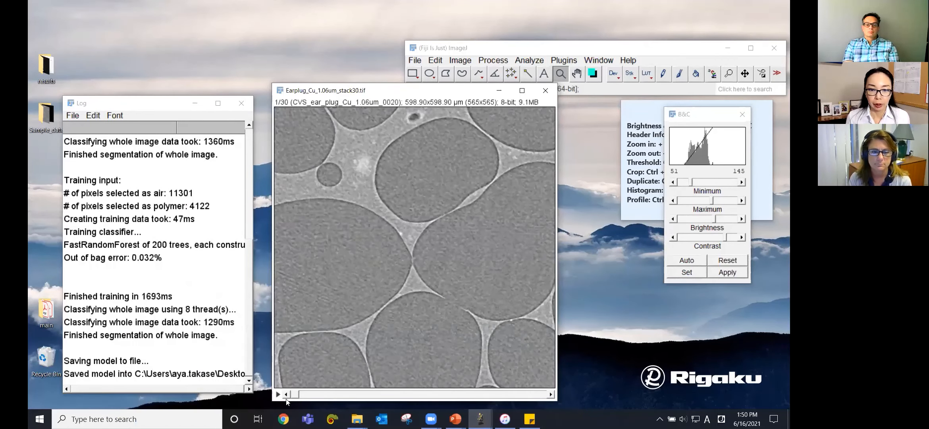
Step: Launch Trainable Weka Segmentation on the stack and move to slice 2
click(564, 61)
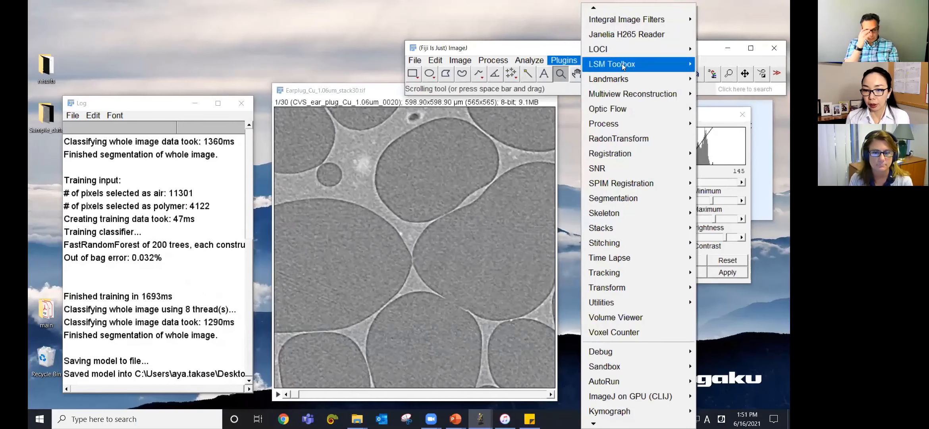
mouse_move(650, 198)
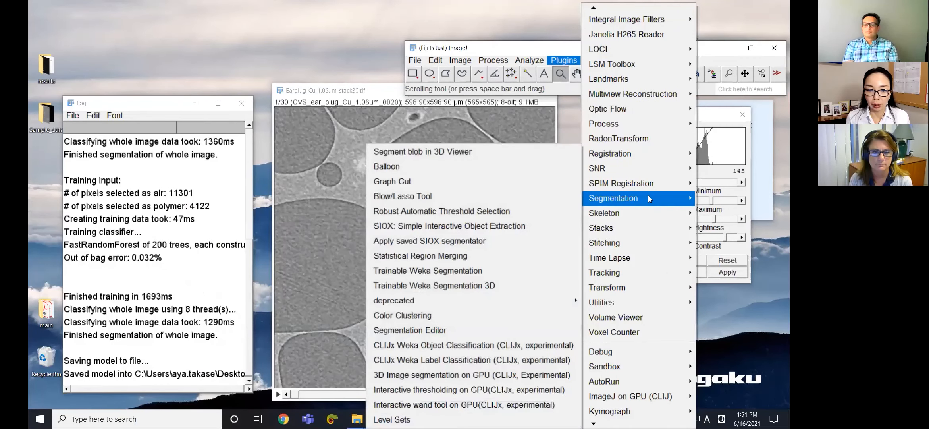
click(496, 271)
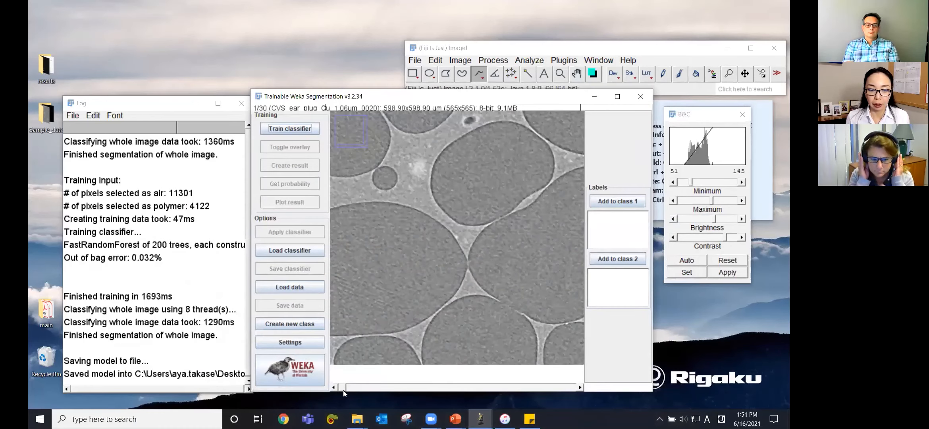
mouse_move(345, 386)
mouse_down()
mouse_move(574, 382)
mouse_move(351, 387)
mouse_up()
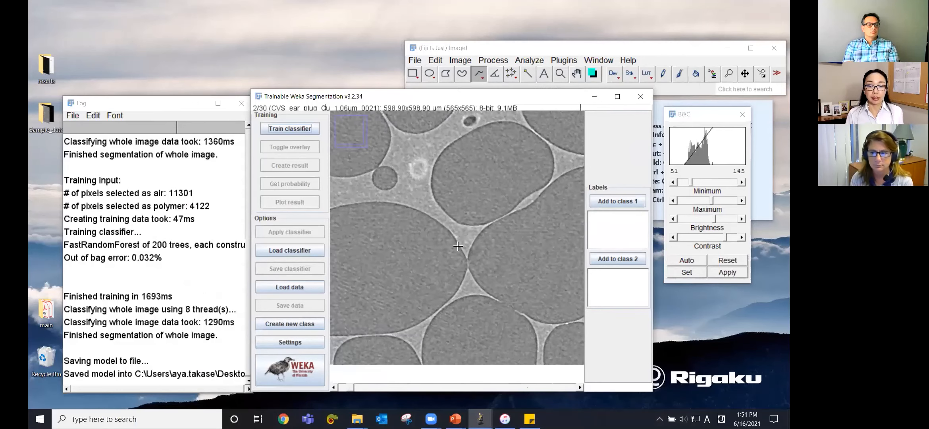
Step: Load the saved classifier into the segmentation and create the result for the stack
click(307, 254)
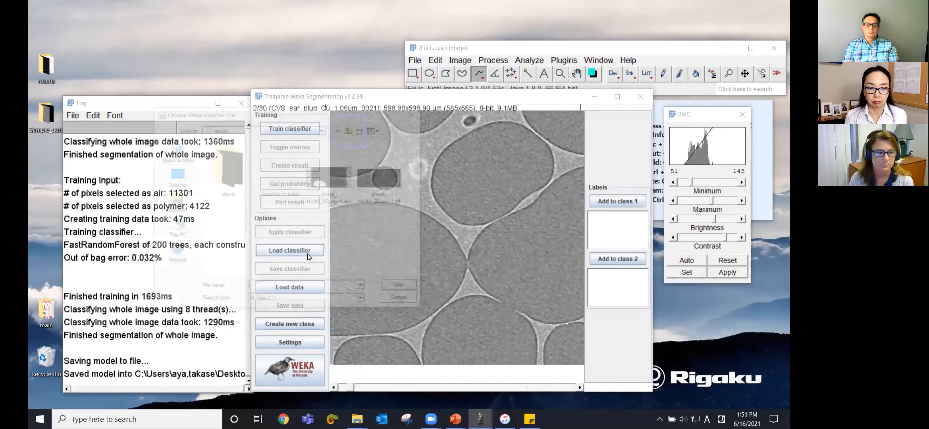
click(281, 155)
click(403, 288)
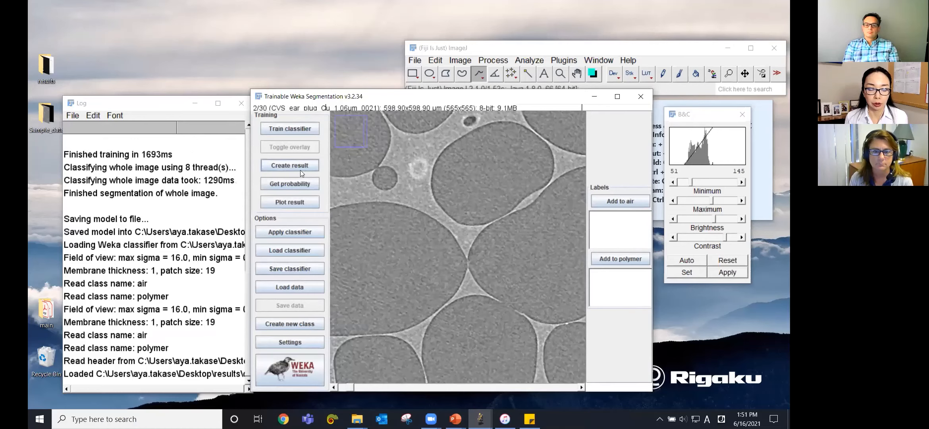
click(287, 166)
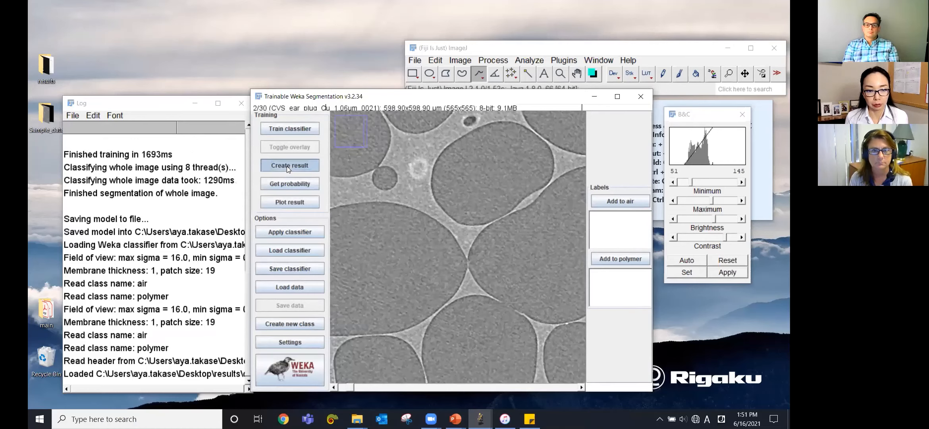
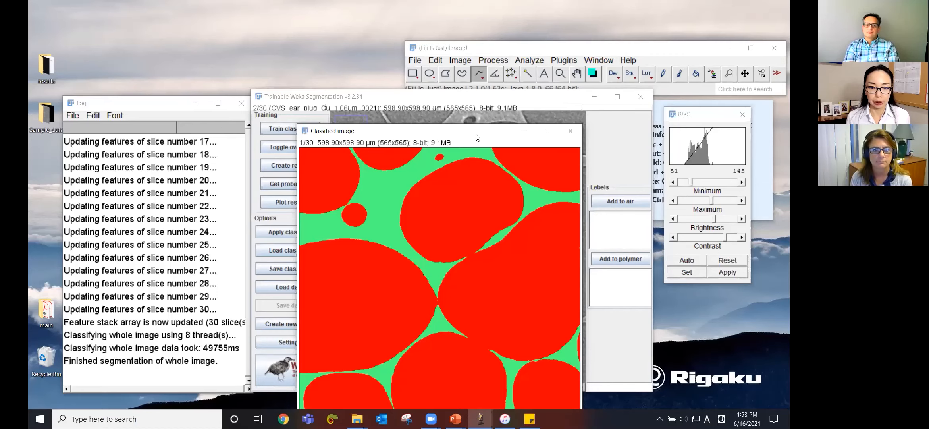
Step: Reposition the Classified image window and resize it so the whole segmented slice is visible
drag(477, 137, 462, 84)
mouse_move(307, 385)
mouse_down()
mouse_move(546, 381)
mouse_move(314, 382)
mouse_up()
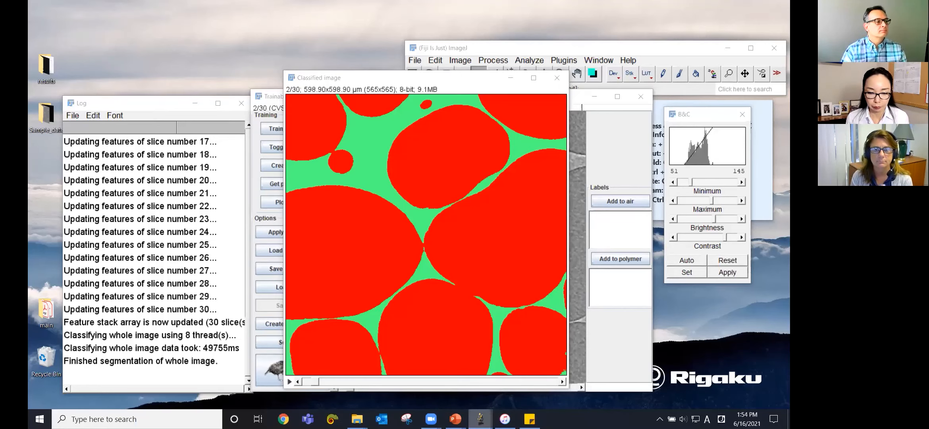
Step: Switch to the PowerPoint presenter view showing the Next Step slide
mouse_move(456, 419)
click(544, 349)
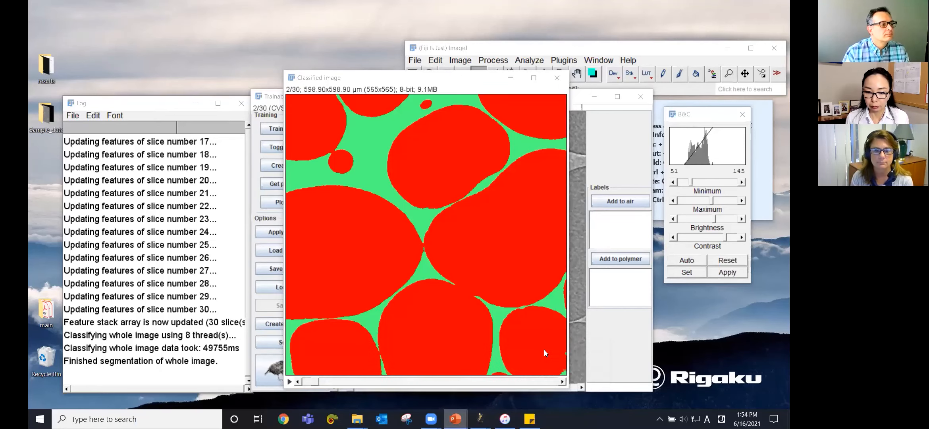
click(414, 379)
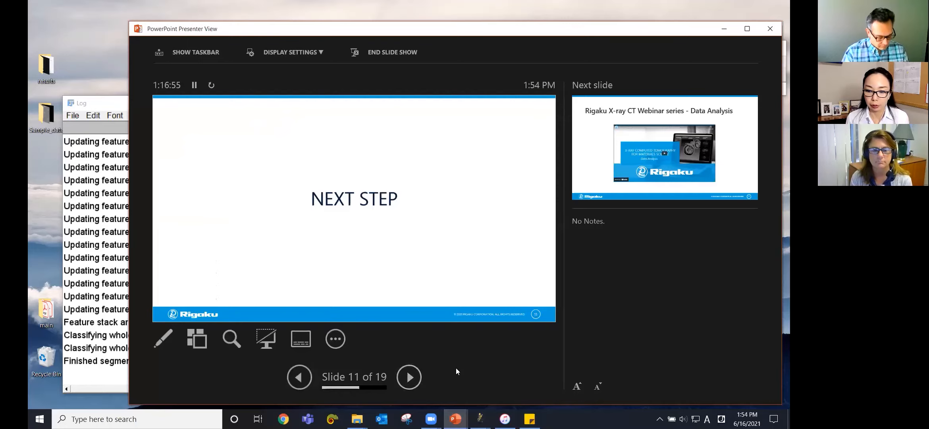